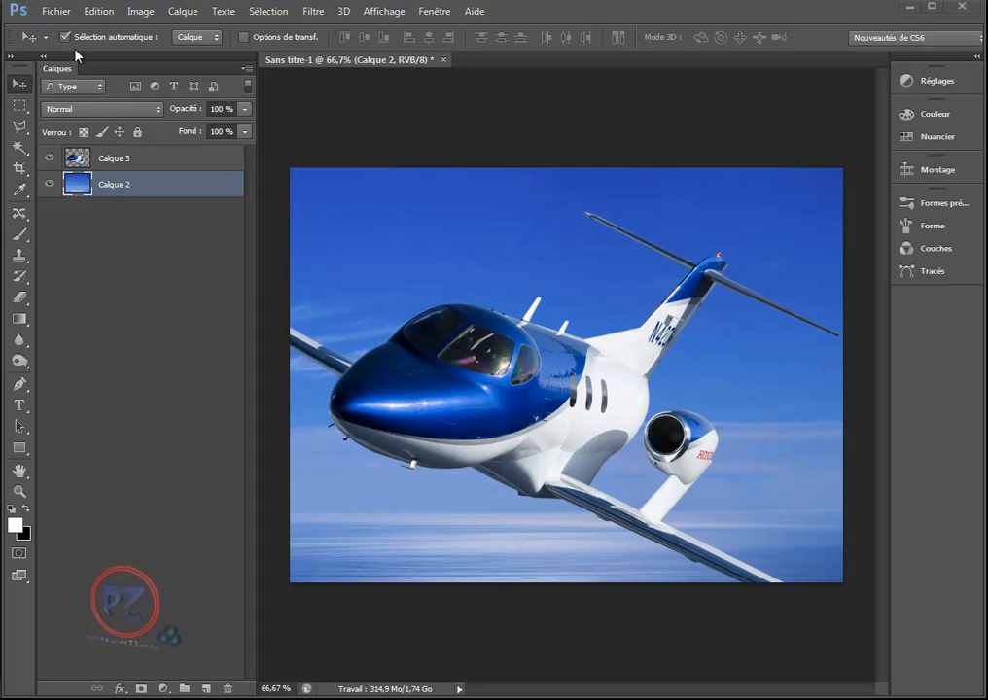
- Set the Brush tool to the hard round tip with a size of 5000 px
{"action": "left_click", "coordinate": [19, 236]}
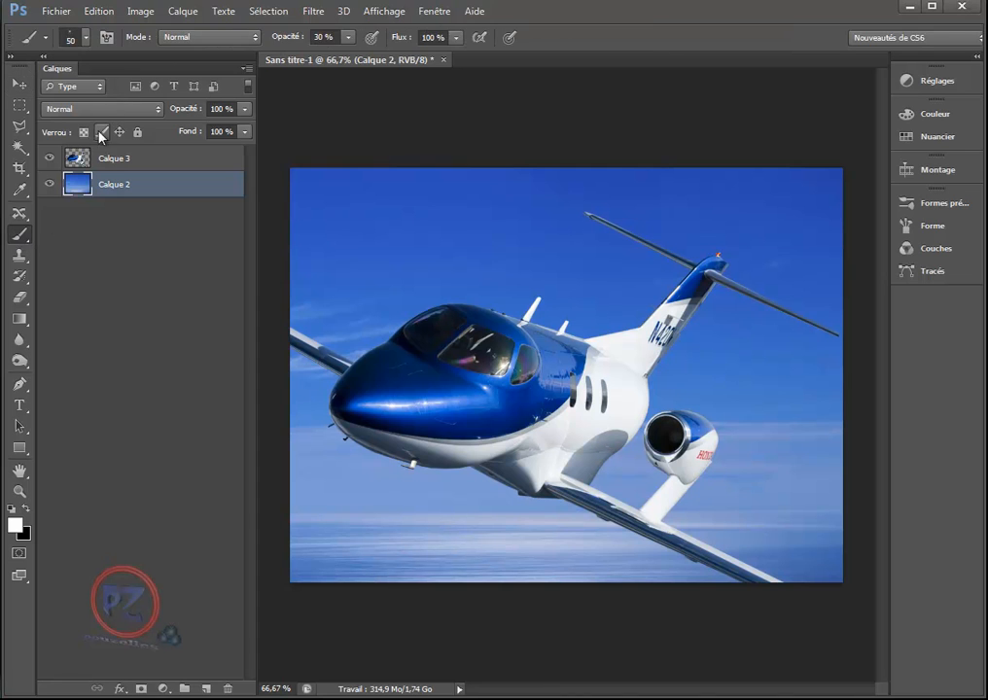
{"action": "left_click", "coordinate": [84, 38]}
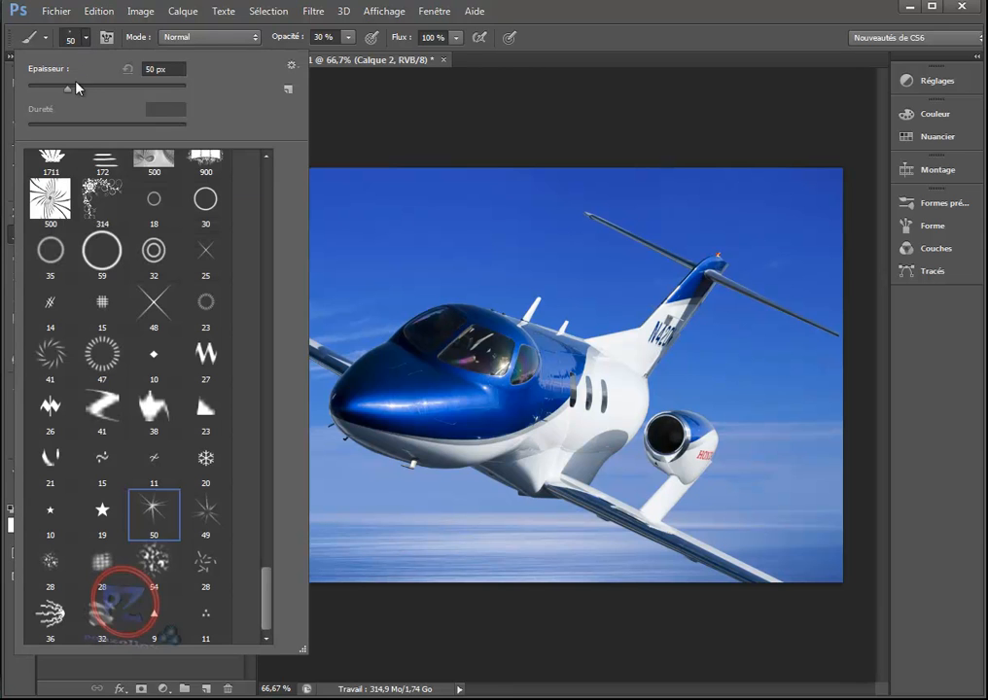
{"action": "left_click_drag", "start_coordinate": [67, 88], "coordinate": [189, 98]}
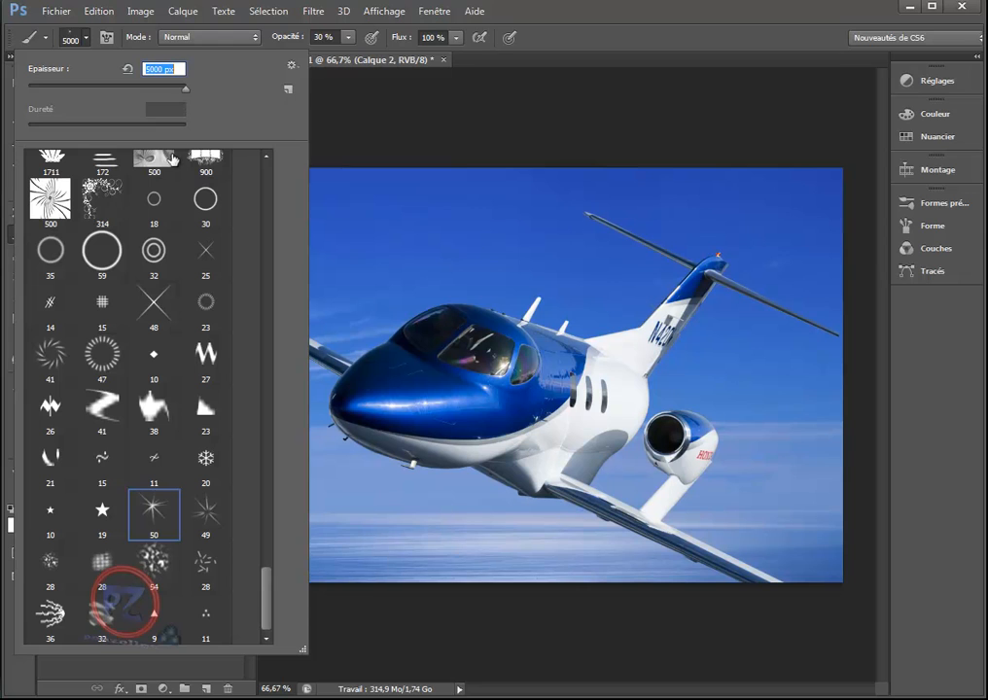
{"action": "left_click", "coordinate": [150, 255]}
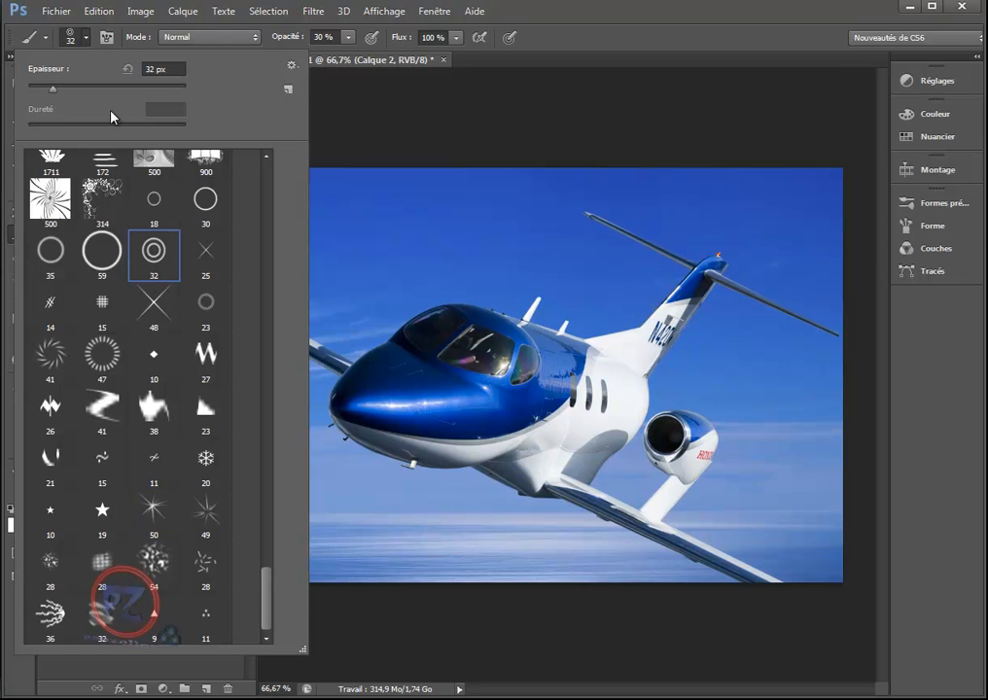
{"action": "left_click_drag", "start_coordinate": [52, 88], "coordinate": [158, 89]}
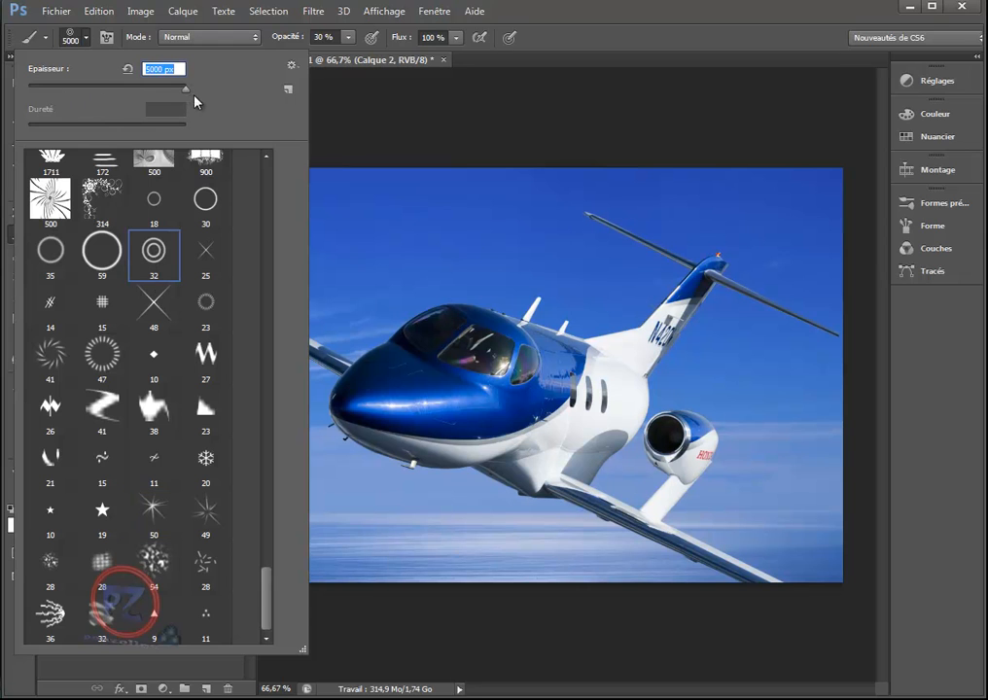
{"action": "left_click_drag", "start_coordinate": [271, 599], "coordinate": [260, 182]}
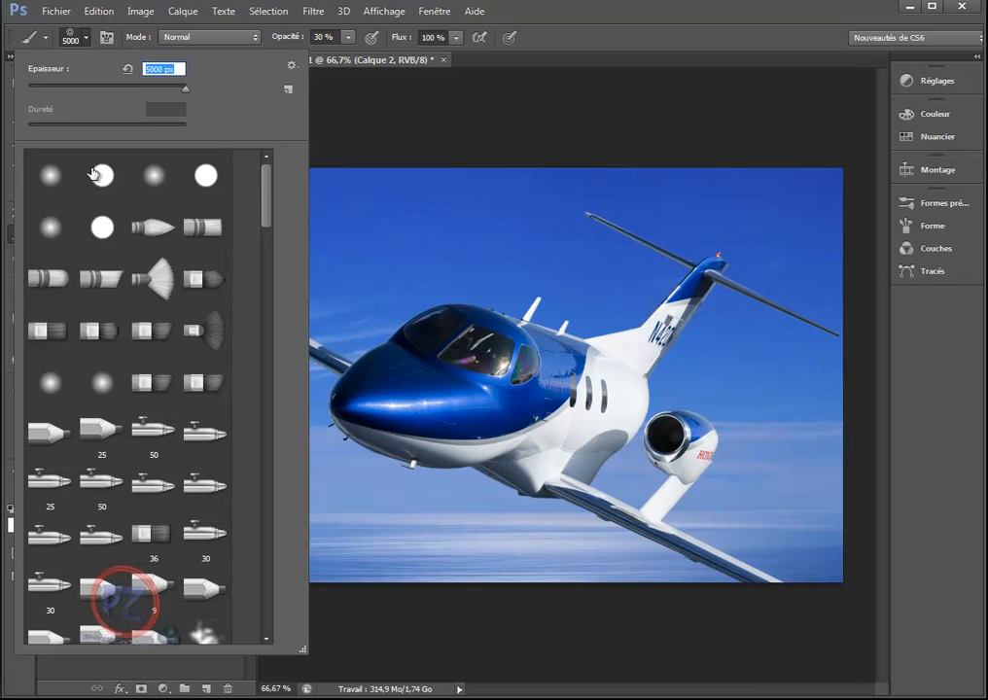
{"action": "left_click", "coordinate": [101, 175]}
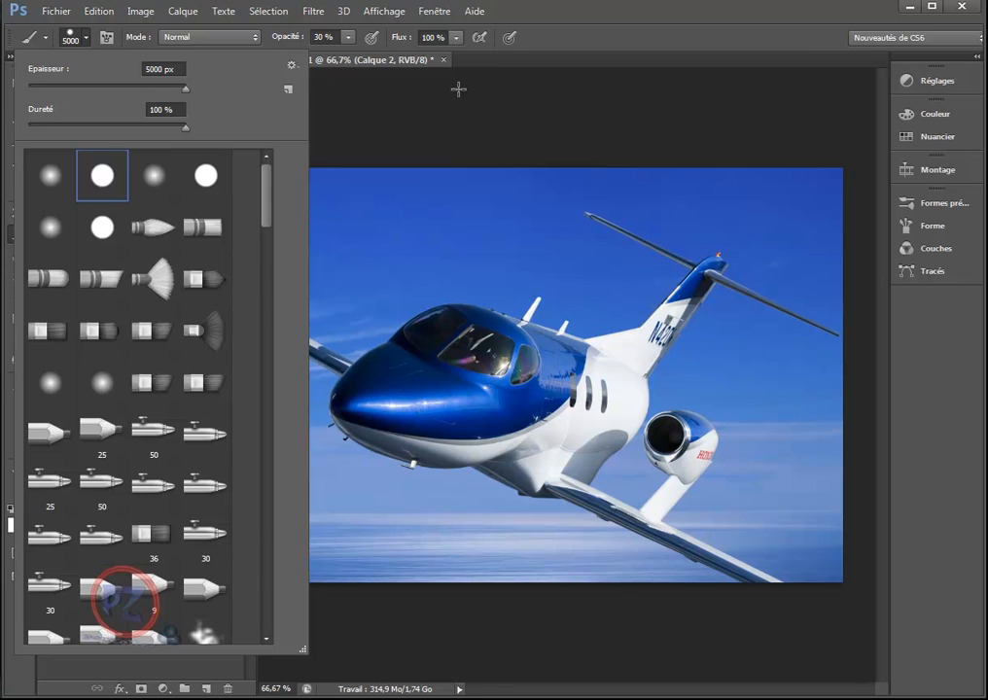
{"action": "left_click", "coordinate": [564, 11]}
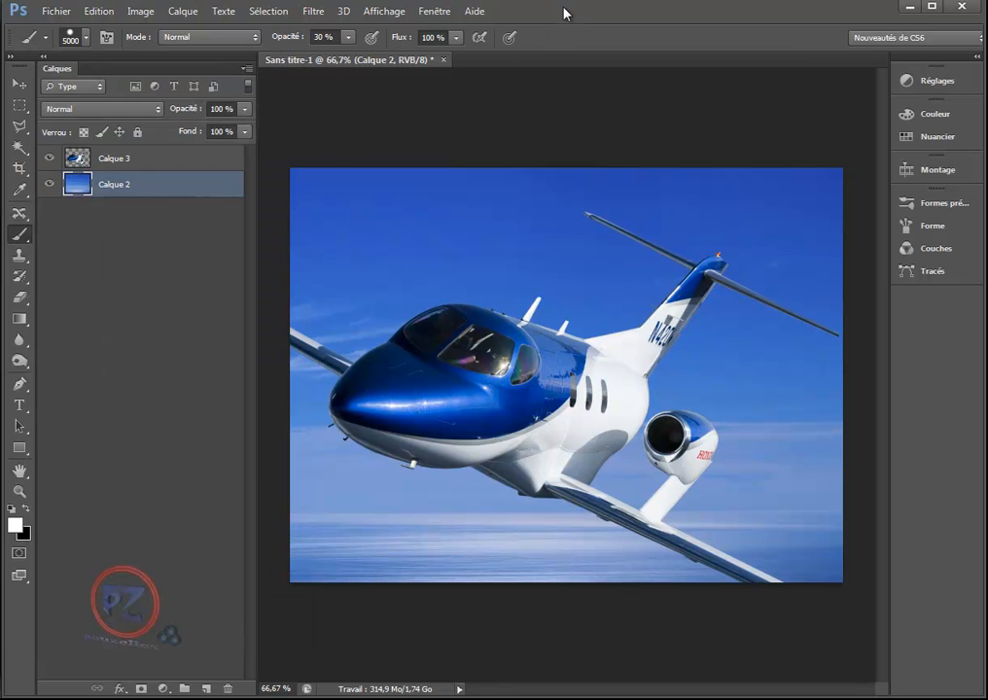
- Create a new document 2500 pixels wide and 2500 pixels high with a white (Blanc) background
{"action": "left_click", "coordinate": [57, 12]}
{"action": "left_click", "coordinate": [60, 28]}
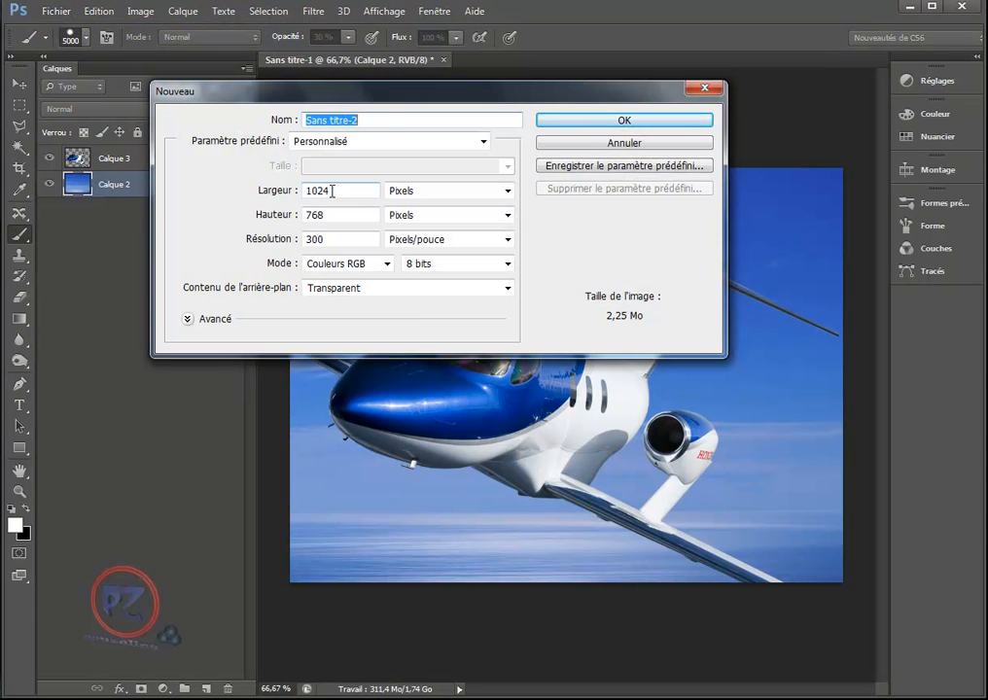
{"action": "double_click", "coordinate": [332, 191]}
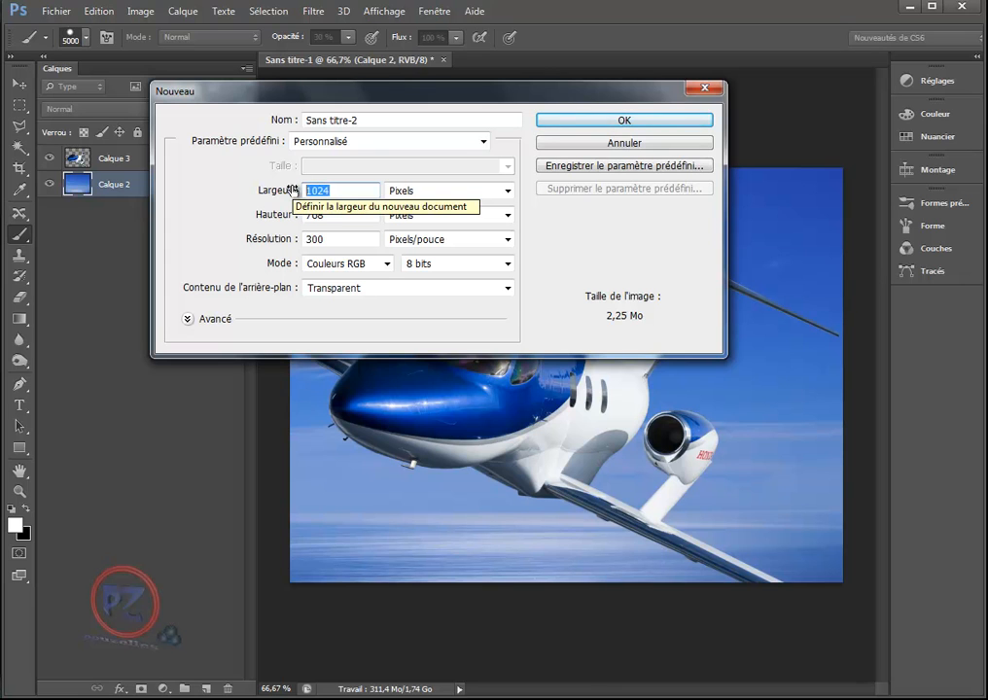
{"action": "type", "text": "2500"}
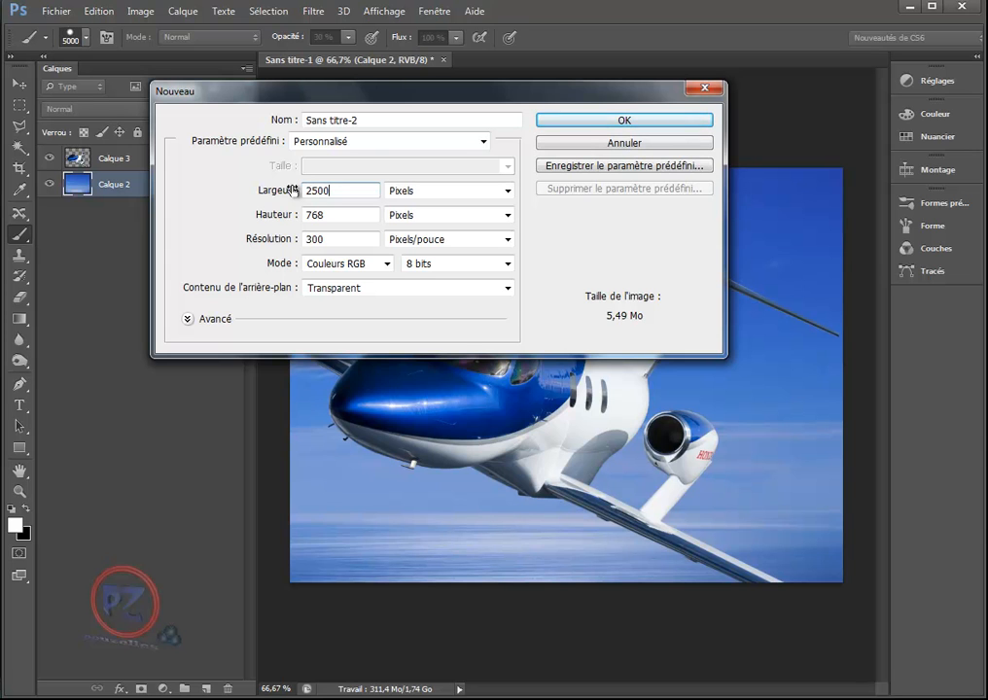
{"action": "left_click_drag", "start_coordinate": [327, 219], "coordinate": [304, 221]}
{"action": "type", "text": "2500"}
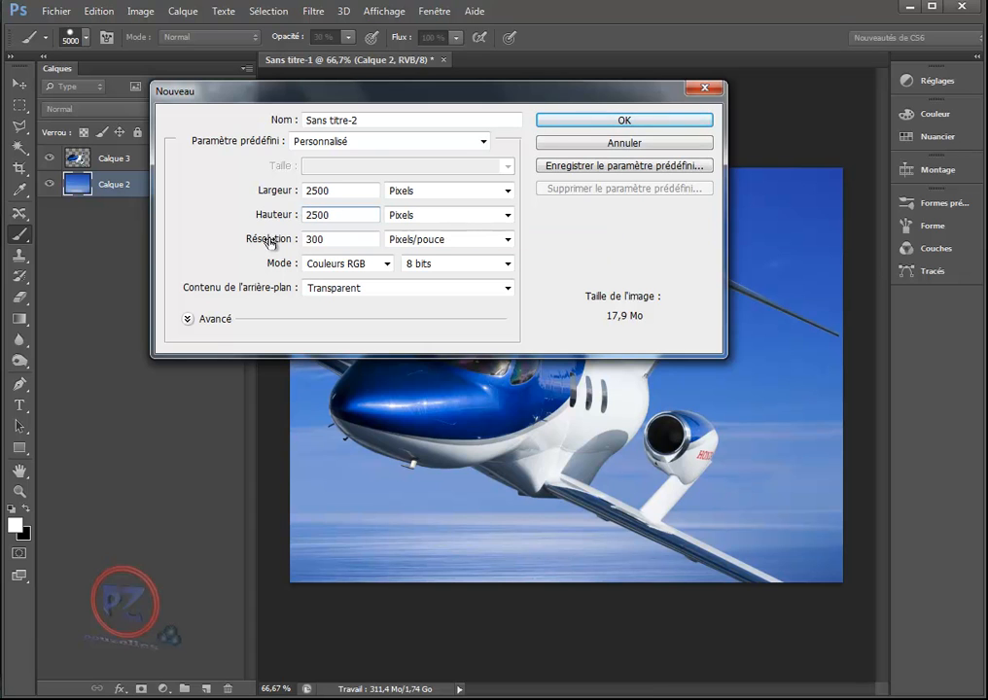
{"action": "left_click", "coordinate": [378, 291]}
{"action": "left_click", "coordinate": [380, 304]}
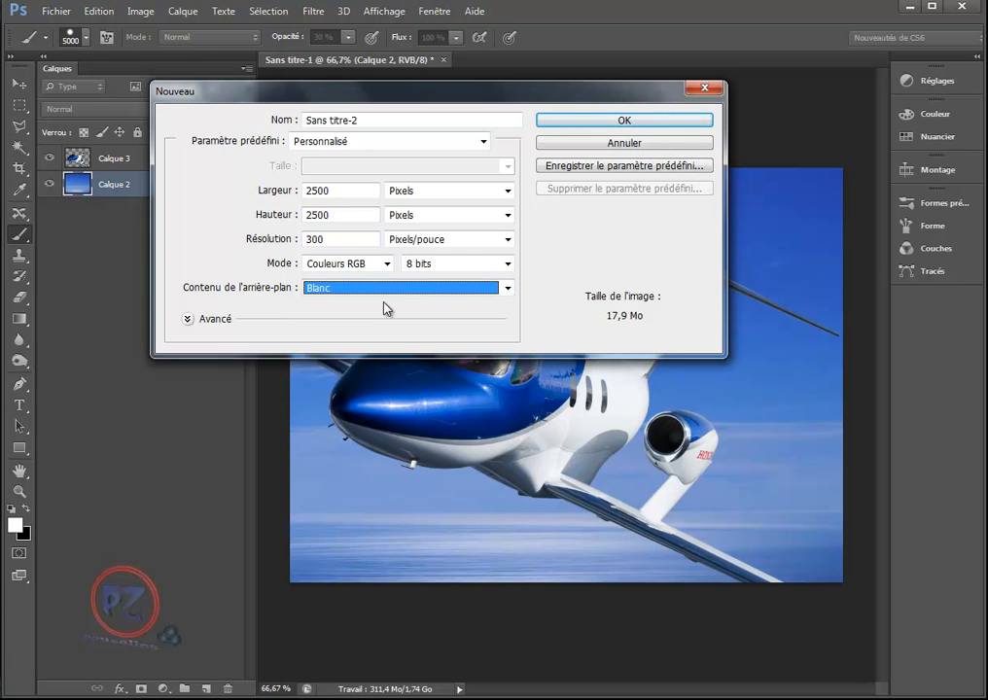
{"action": "left_click", "coordinate": [622, 122]}
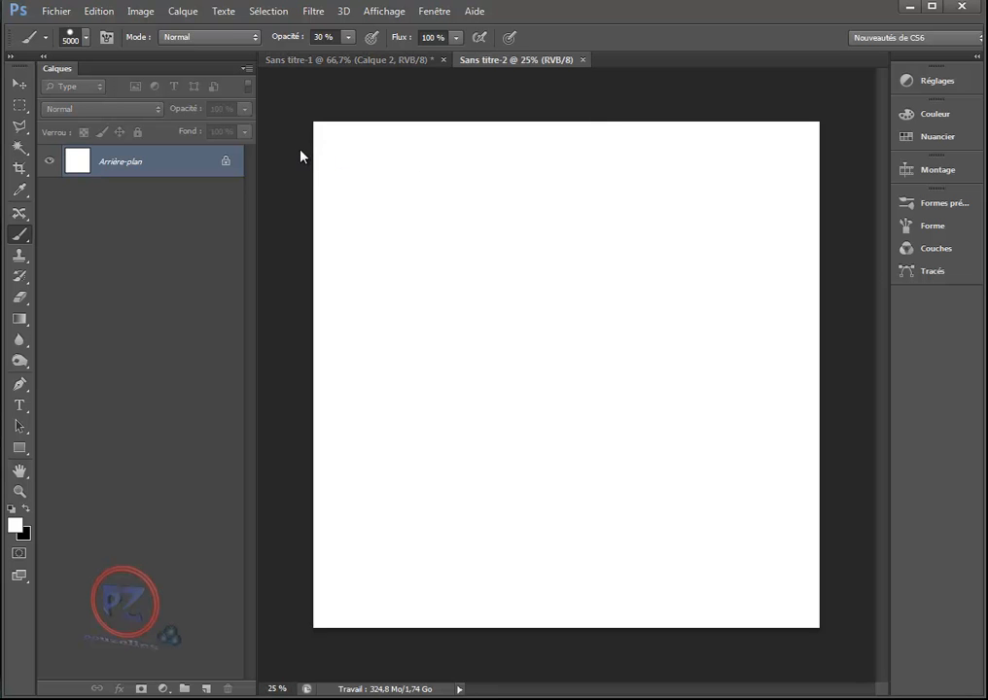
- Make a tall, narrow rectangular selection and move it to the horizontal centre of the white canvas
{"action": "left_click", "coordinate": [21, 84]}
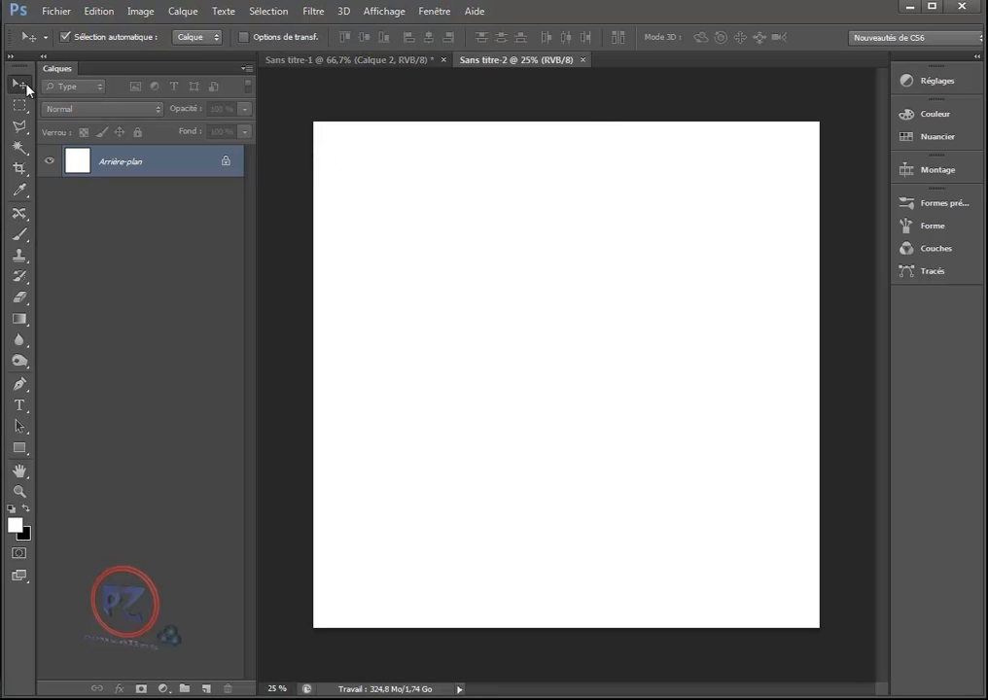
{"action": "left_click", "coordinate": [20, 107]}
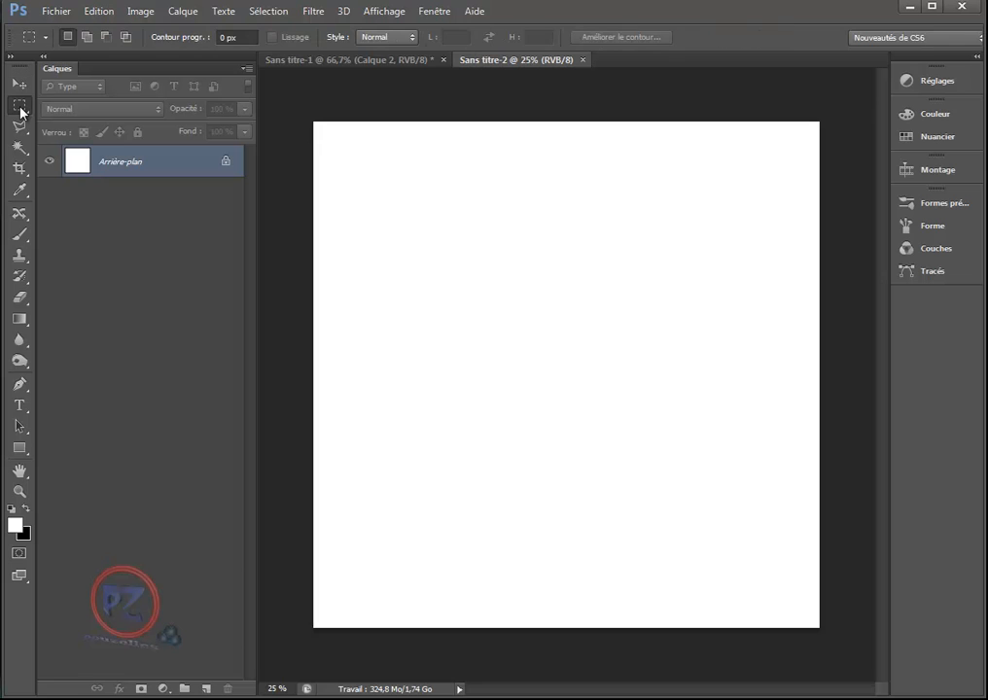
{"action": "left_click", "coordinate": [20, 107]}
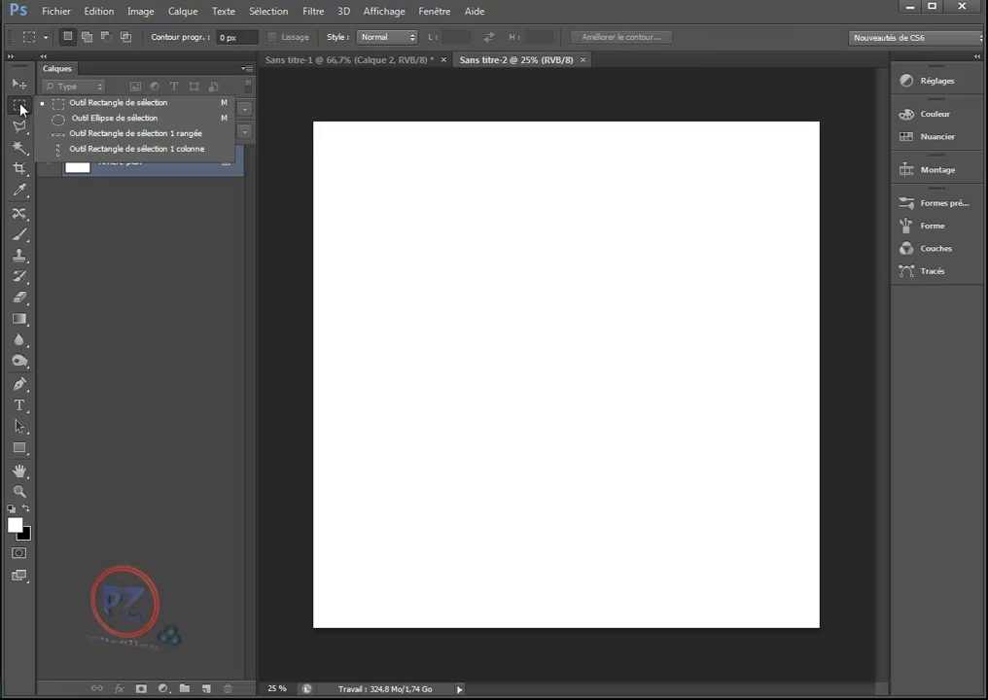
{"action": "left_click", "coordinate": [120, 105]}
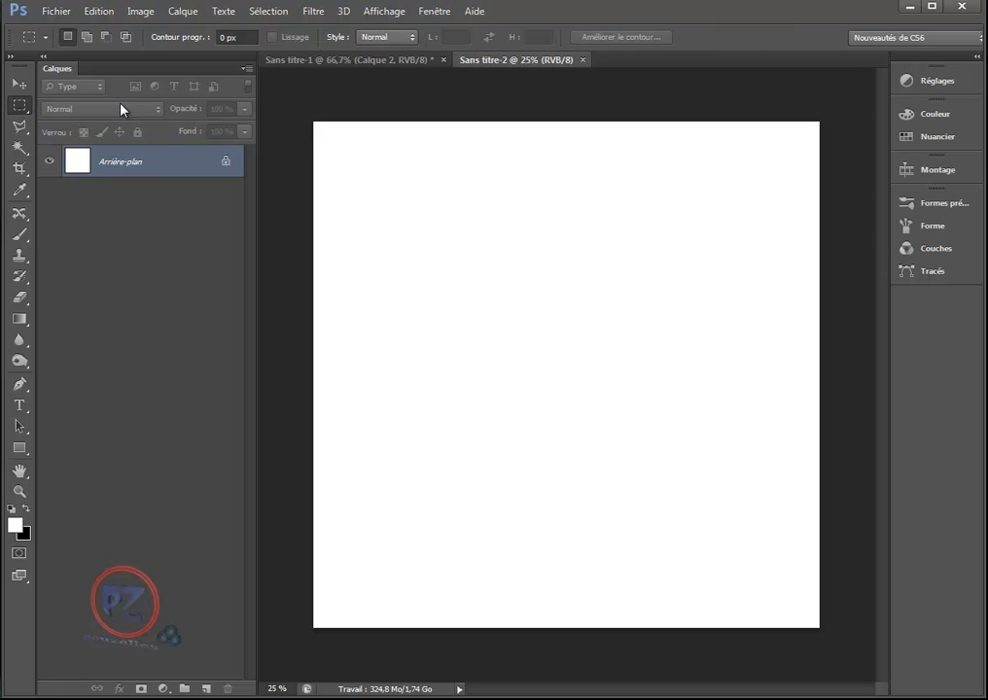
{"action": "left_click_drag", "start_coordinate": [522, 173], "coordinate": [553, 584]}
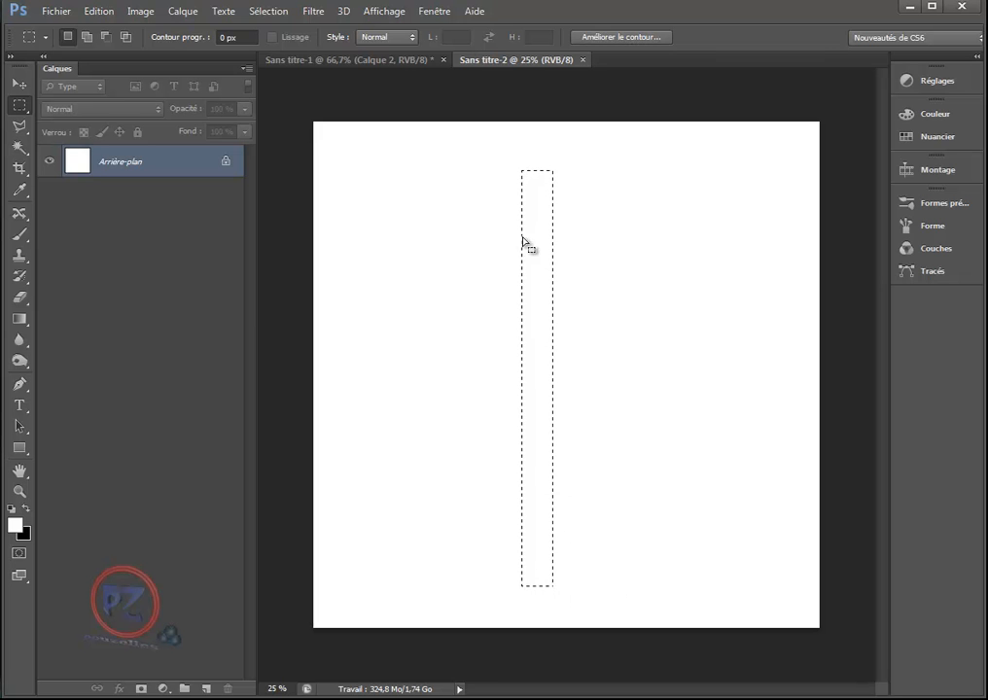
{"action": "left_click_drag", "start_coordinate": [536, 176], "coordinate": [561, 177]}
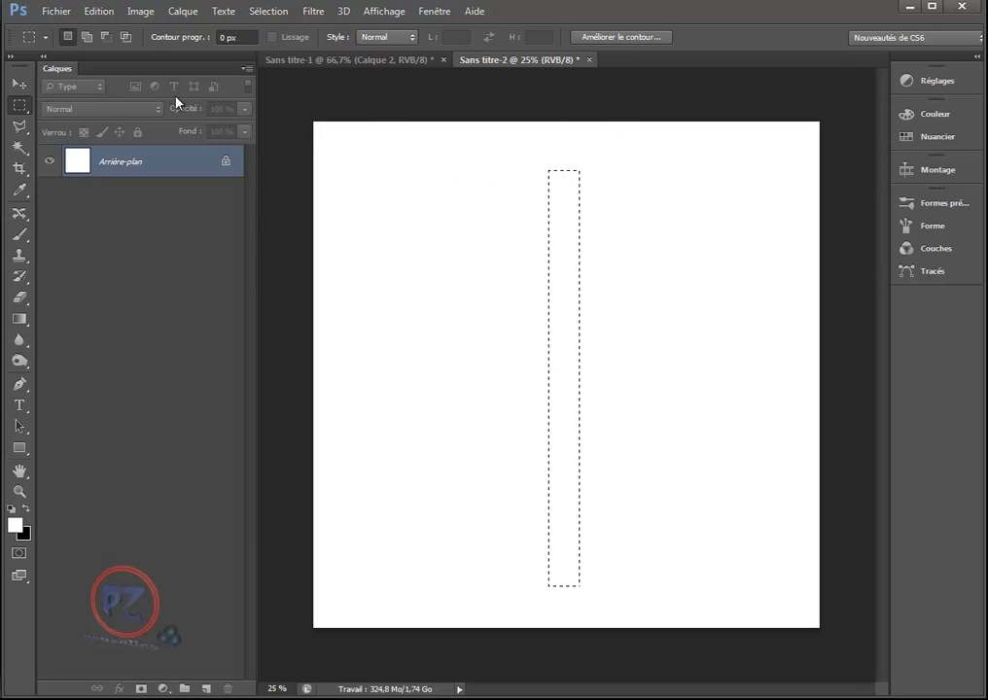
- Base the gradient on the Premier plan -> arrière-plan preset and add a black (000000) colour stop at 48%
{"action": "left_click", "coordinate": [19, 319]}
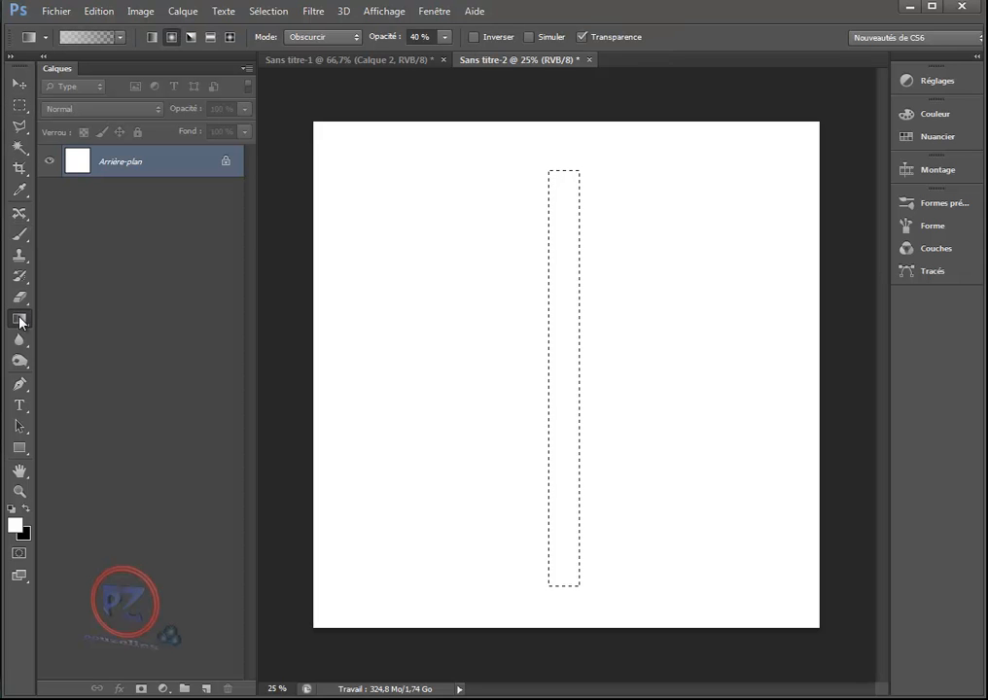
{"action": "left_click", "coordinate": [93, 39]}
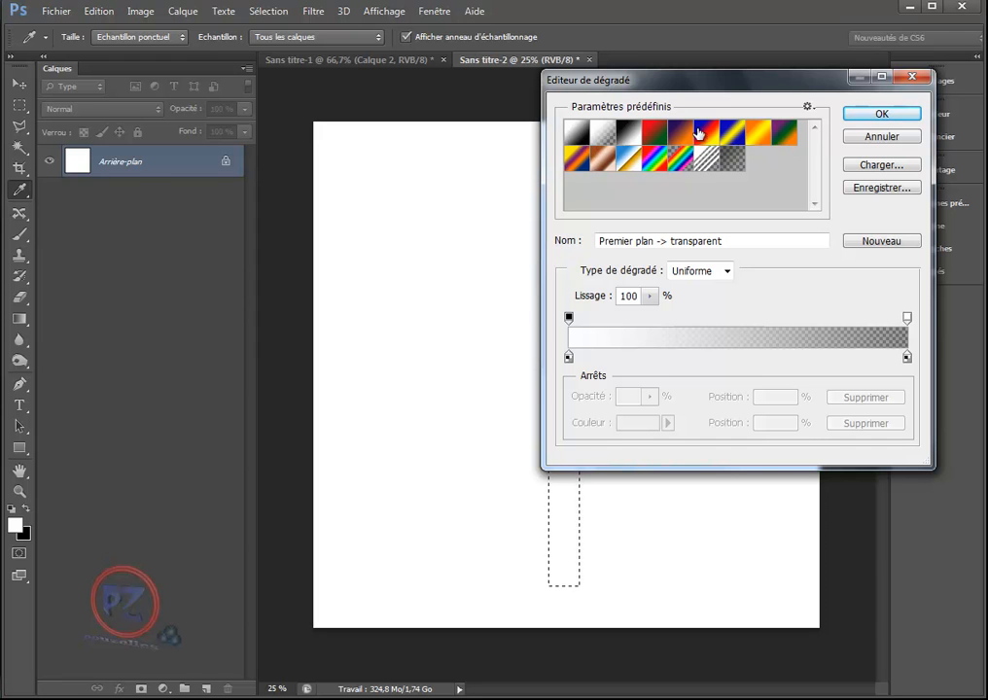
{"action": "left_click", "coordinate": [578, 137]}
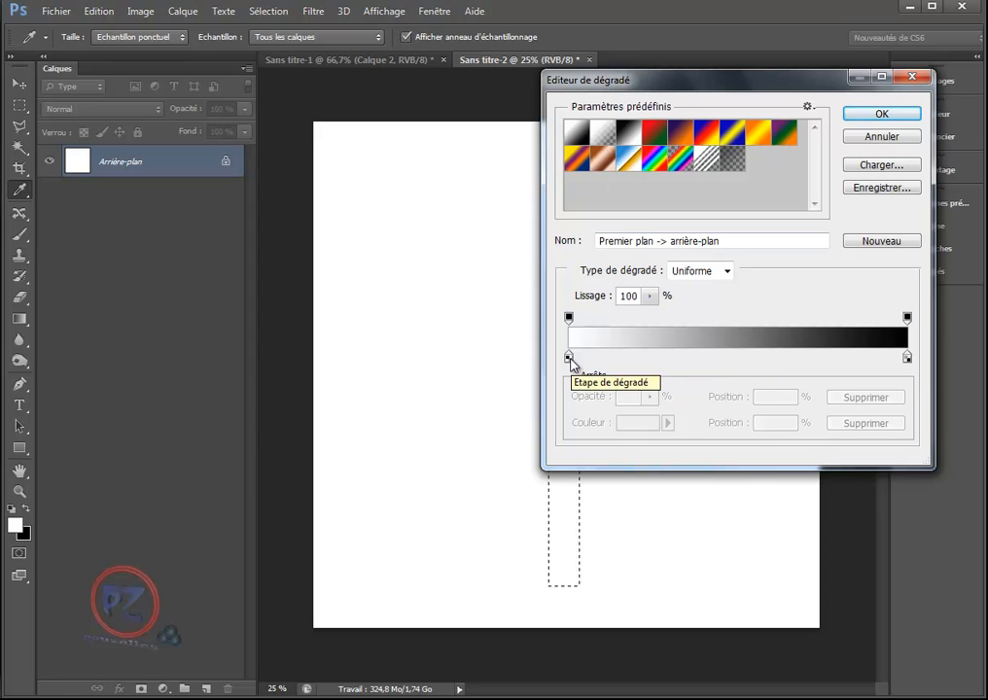
{"action": "left_click", "coordinate": [732, 358]}
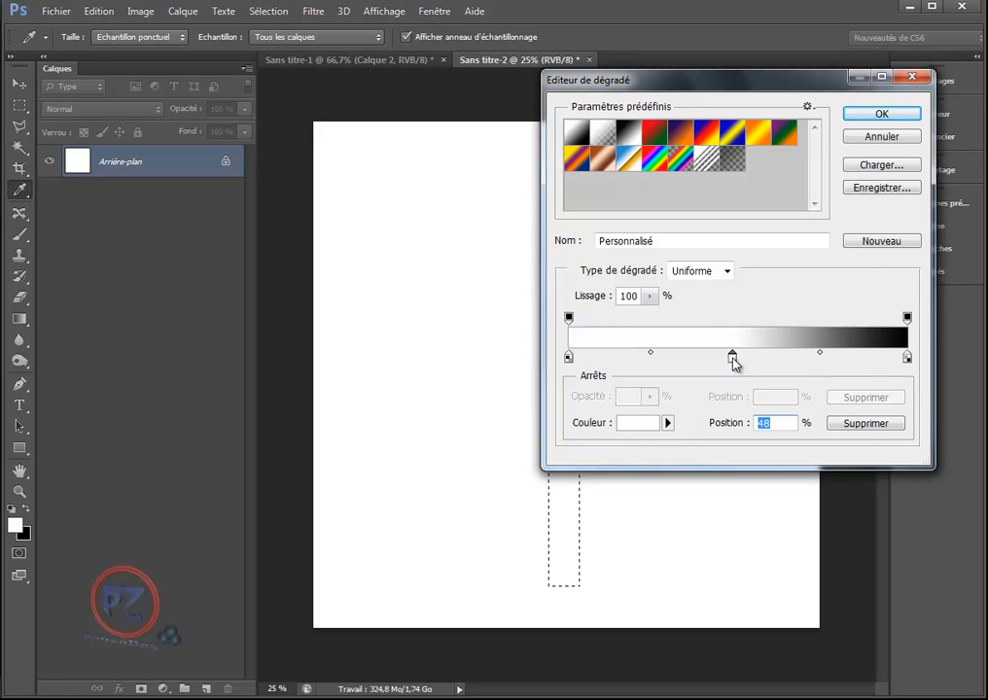
{"action": "double_click", "coordinate": [732, 358]}
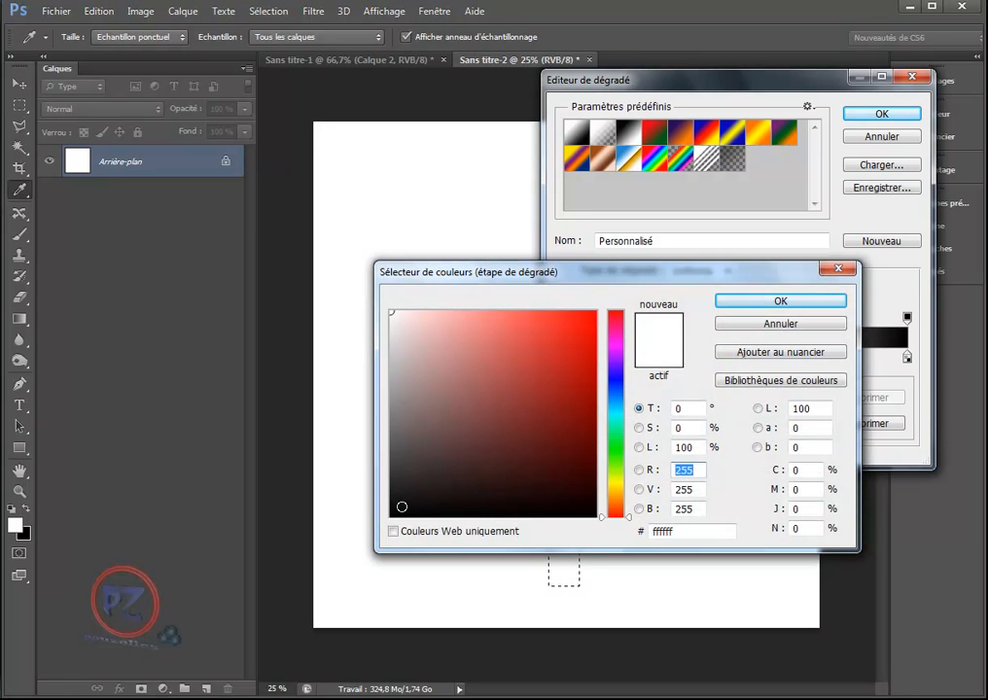
{"action": "left_click", "coordinate": [392, 515]}
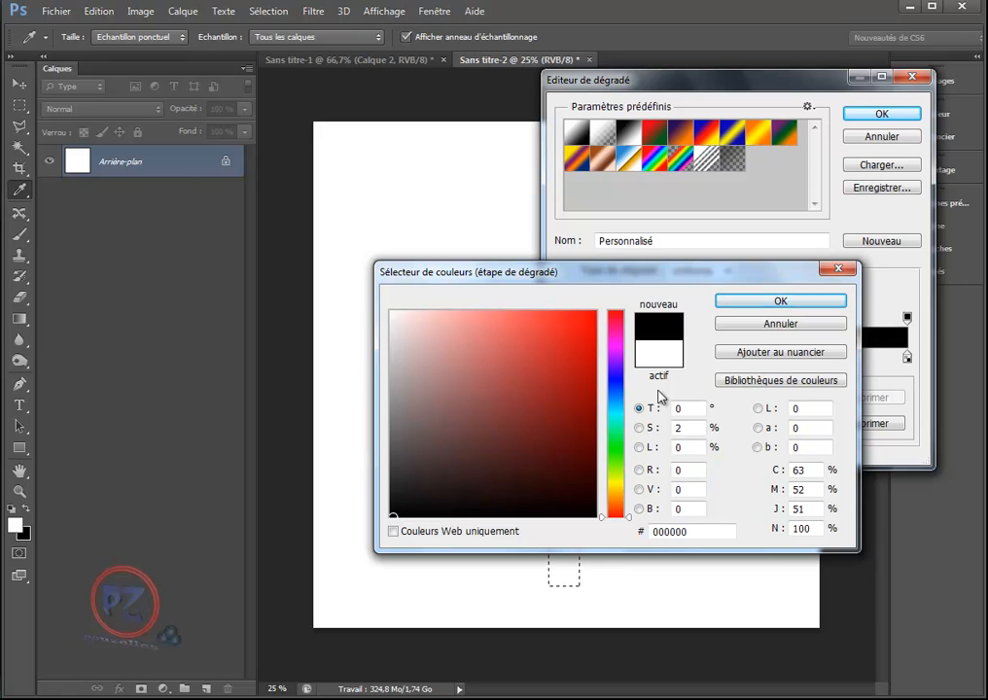
{"action": "left_click", "coordinate": [778, 300]}
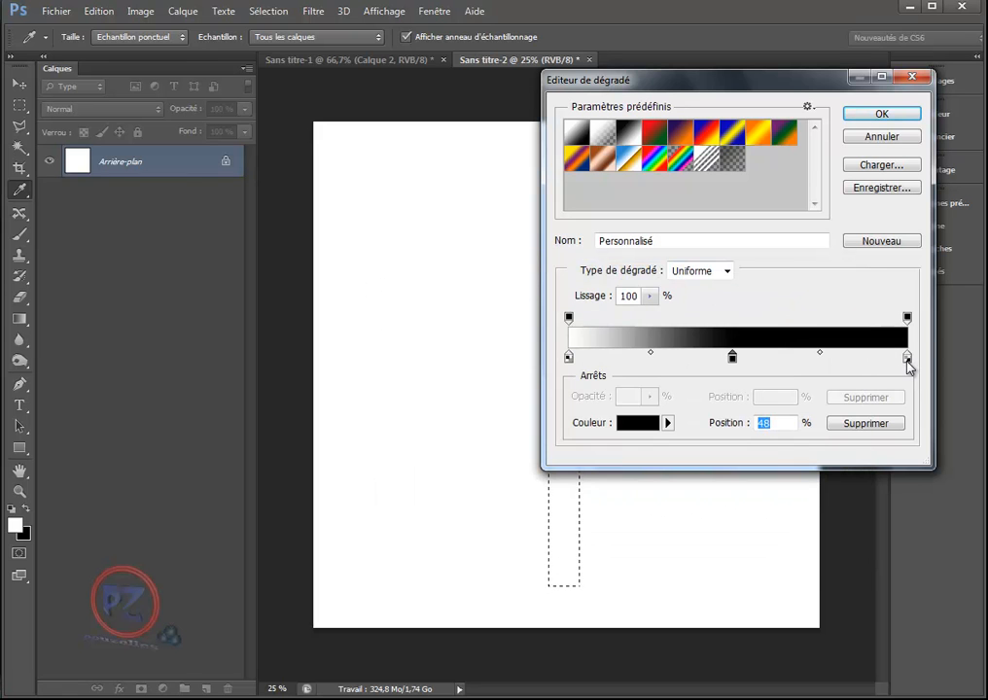
- Set the gradient's colour stops at 100% and 0% to white (ffffff) and accept the custom gradient
{"action": "left_click", "coordinate": [638, 424]}
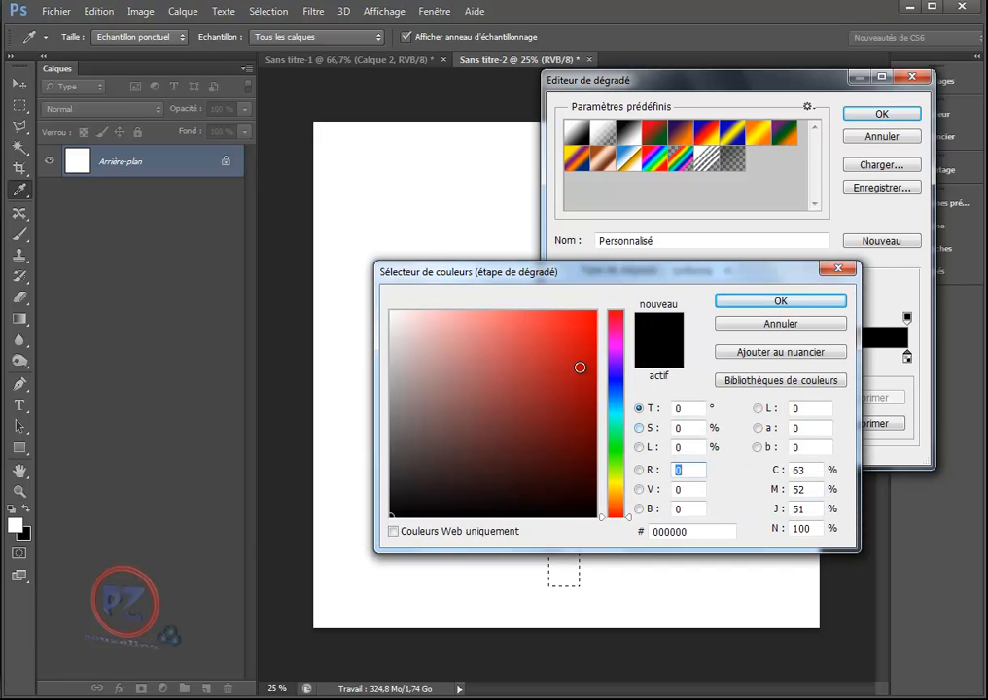
{"action": "left_click", "coordinate": [396, 315]}
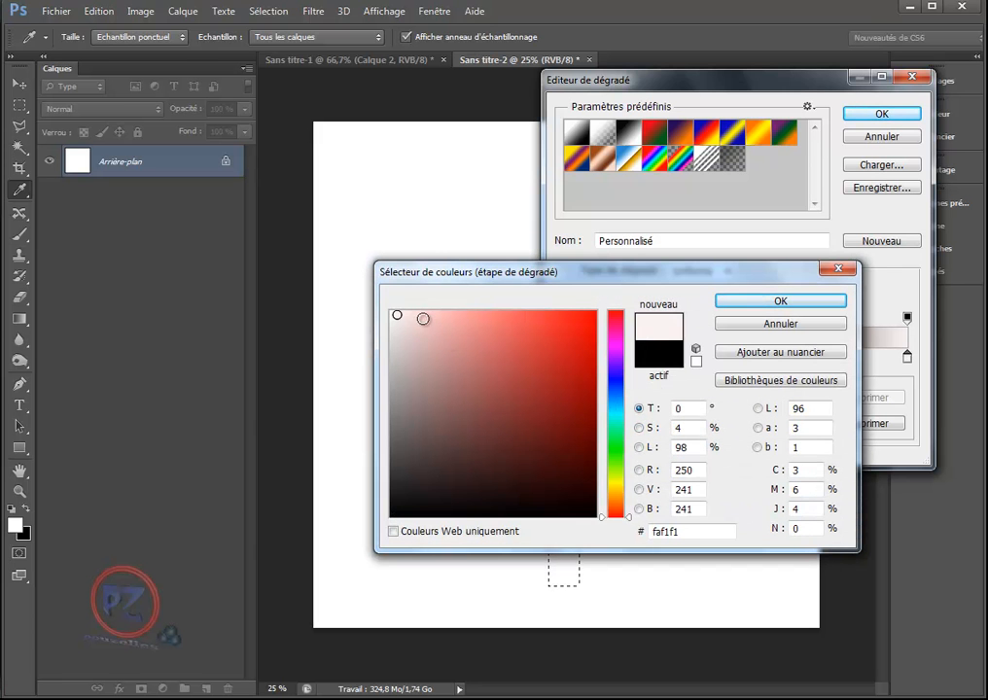
{"action": "left_click_drag", "start_coordinate": [423, 318], "coordinate": [381, 309]}
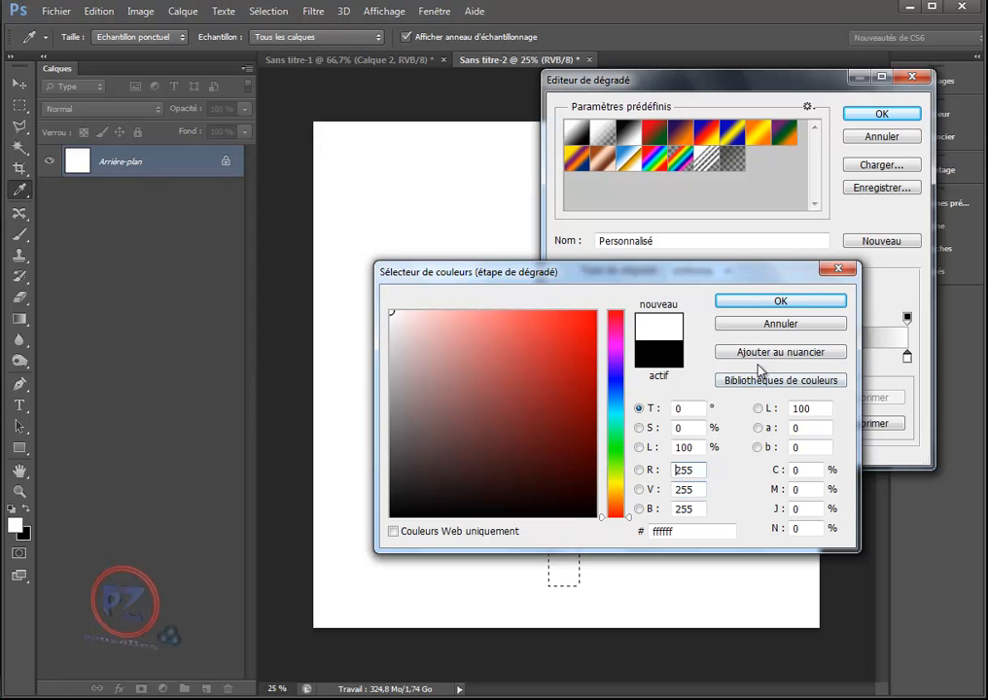
{"action": "left_click", "coordinate": [784, 302]}
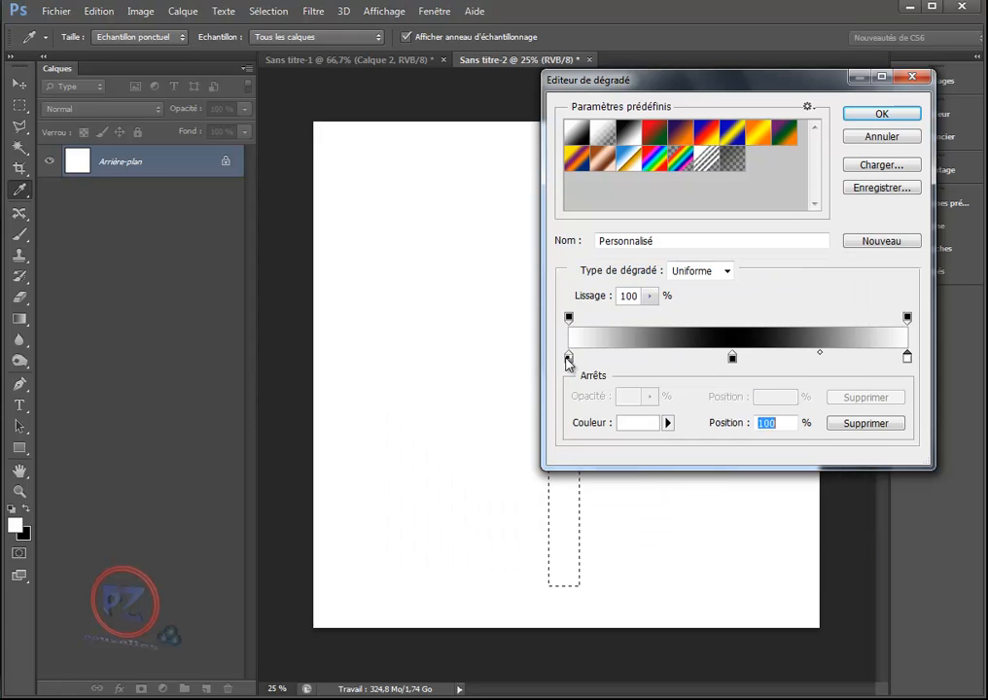
{"action": "left_click", "coordinate": [569, 358]}
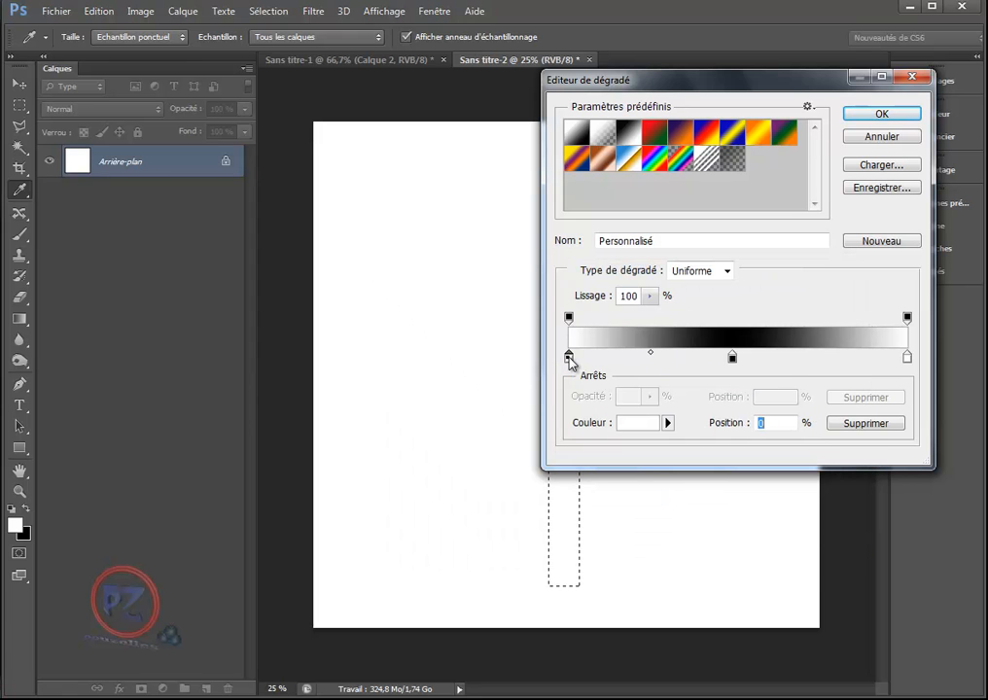
{"action": "left_click", "coordinate": [627, 424]}
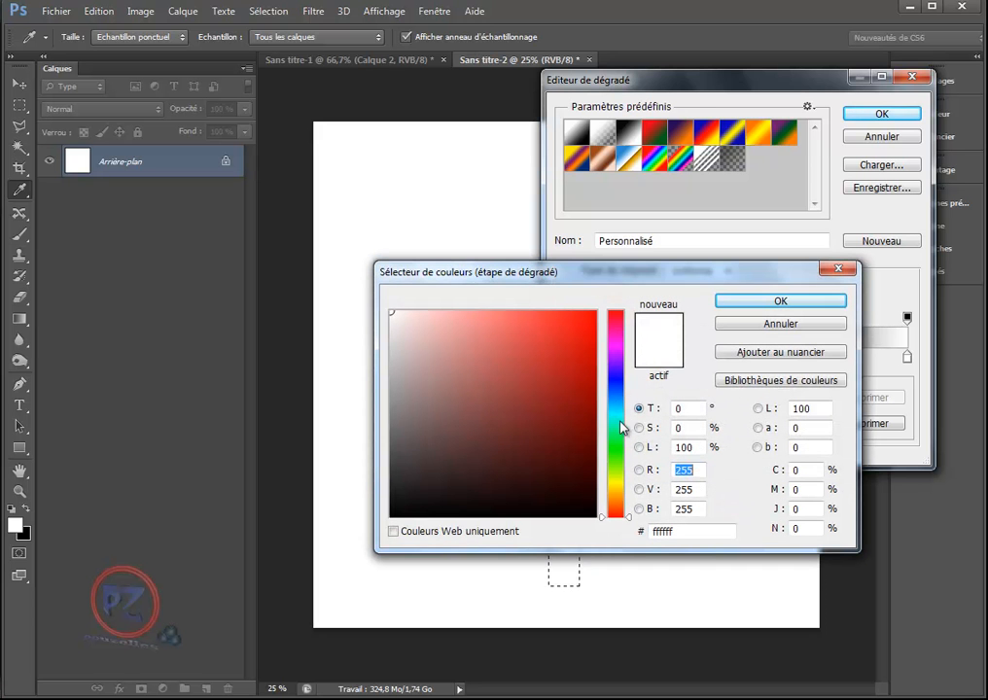
{"action": "left_click", "coordinate": [789, 303]}
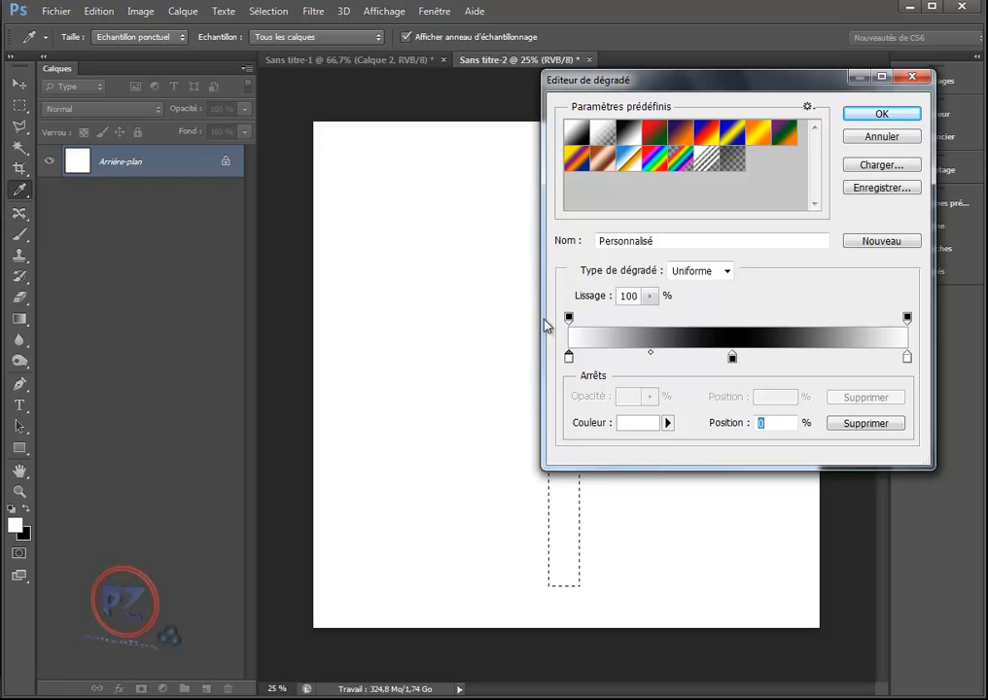
{"action": "left_click", "coordinate": [871, 115]}
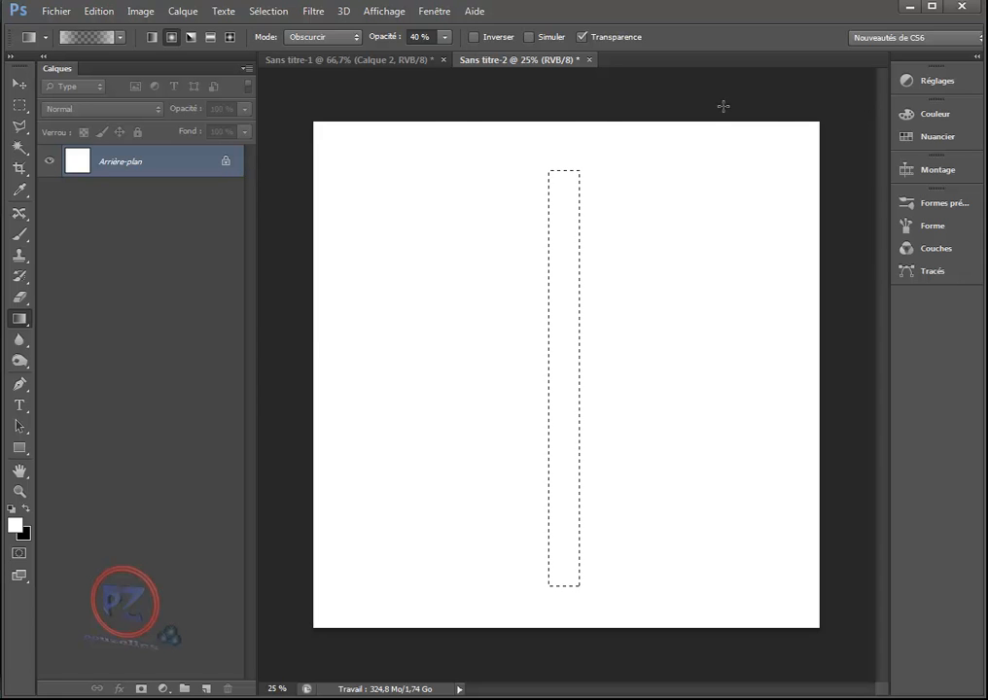
{"action": "left_click", "coordinate": [82, 39]}
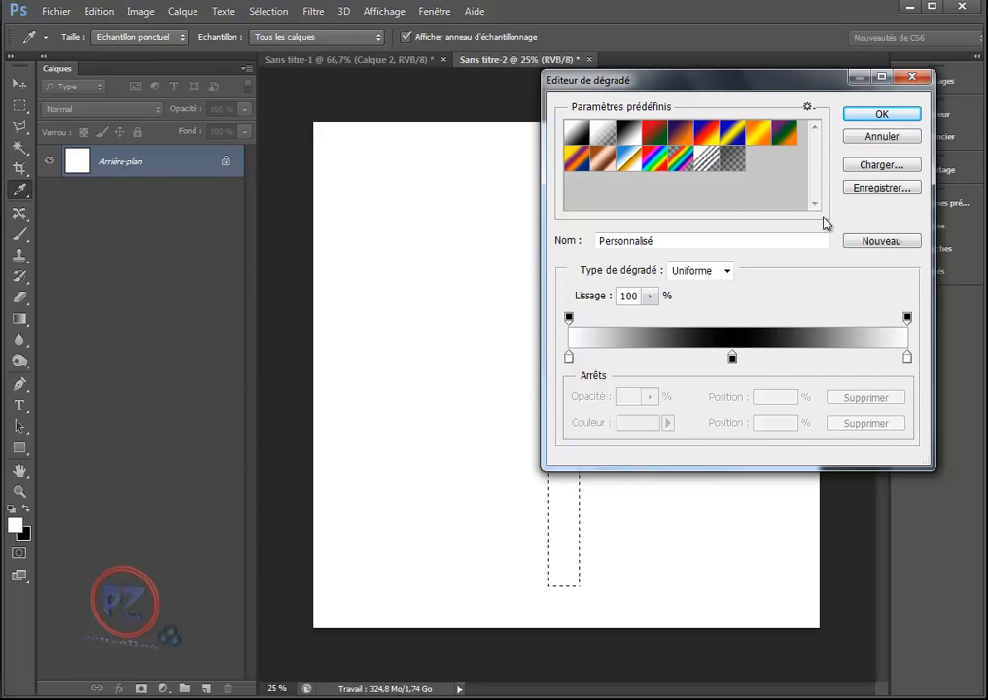
{"action": "left_click", "coordinate": [885, 188]}
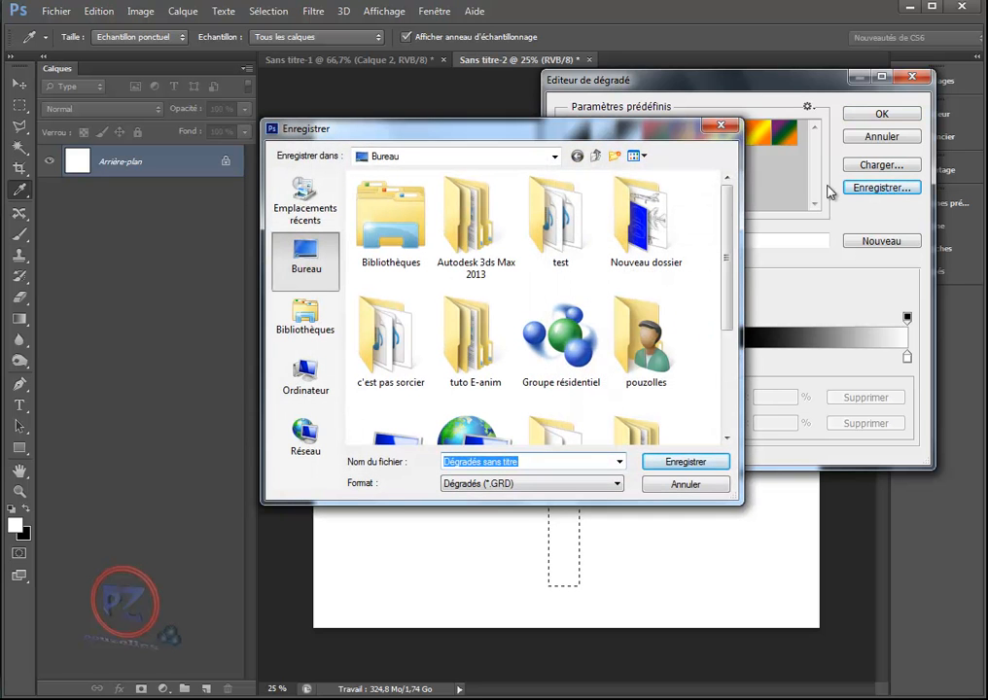
{"action": "left_click", "coordinate": [687, 485]}
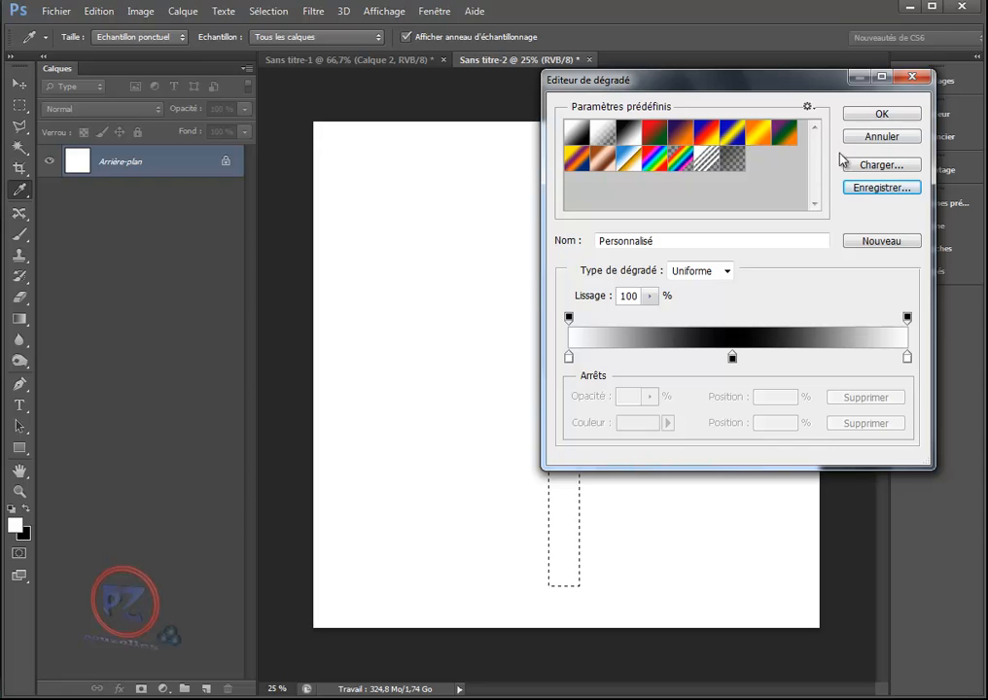
{"action": "left_click", "coordinate": [881, 114]}
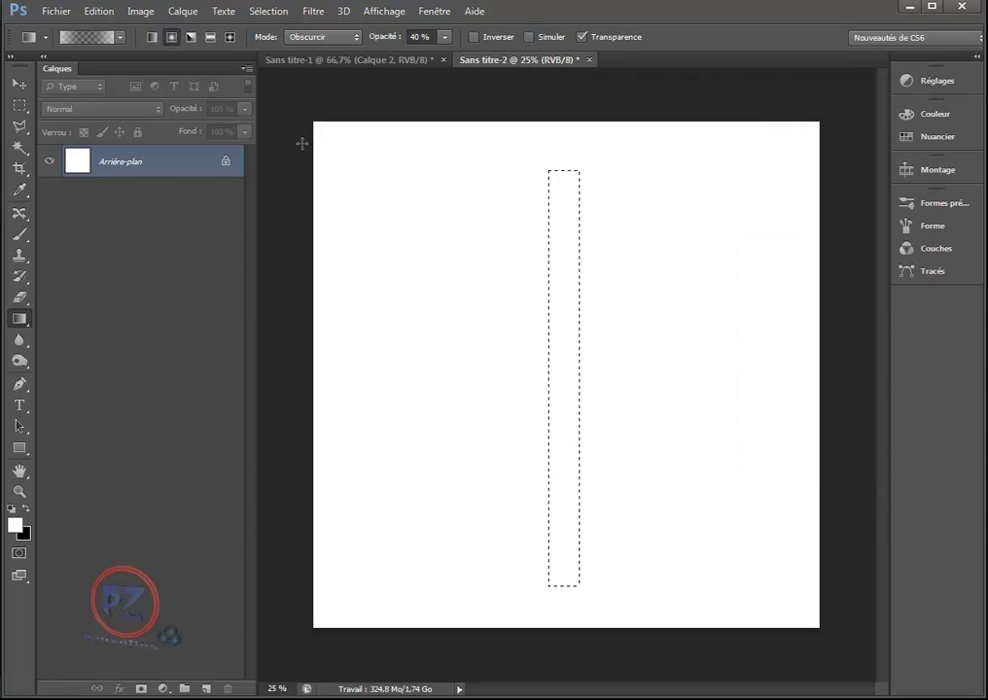
- Choose the radial gradient style and set the gradient's opacity to 100%
{"action": "left_click", "coordinate": [171, 37]}
{"action": "left_click", "coordinate": [414, 36]}
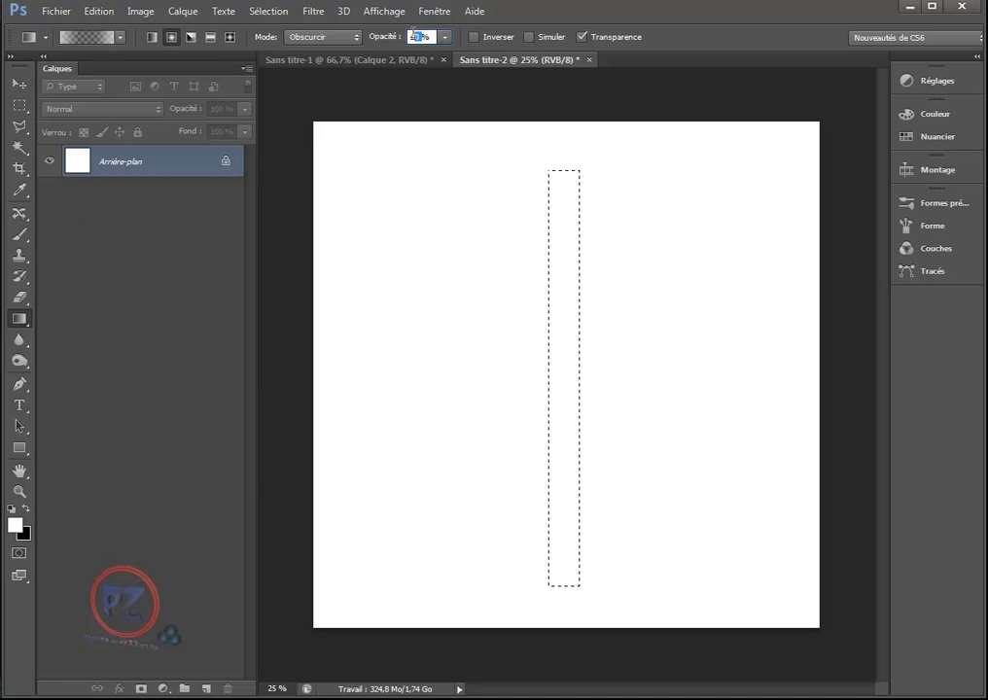
{"action": "type", "text": "100"}
{"action": "key", "text": "Return"}
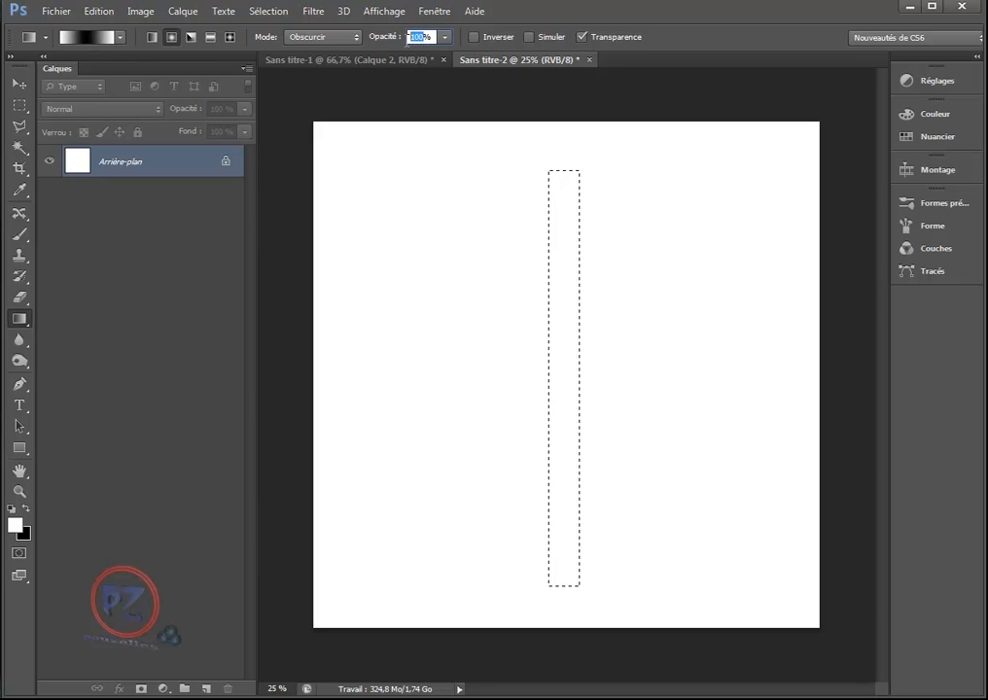
- Try a gradient opacity of 30% and return it to 100%
{"action": "type", "text": "30"}
{"action": "key", "text": "Return"}
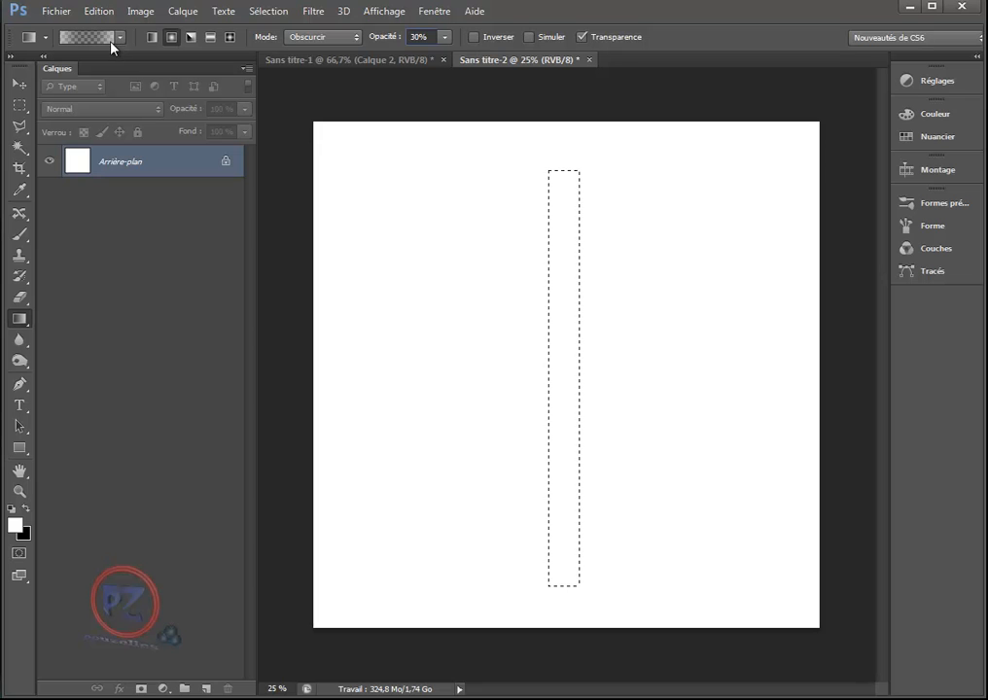
{"action": "left_click", "coordinate": [419, 36]}
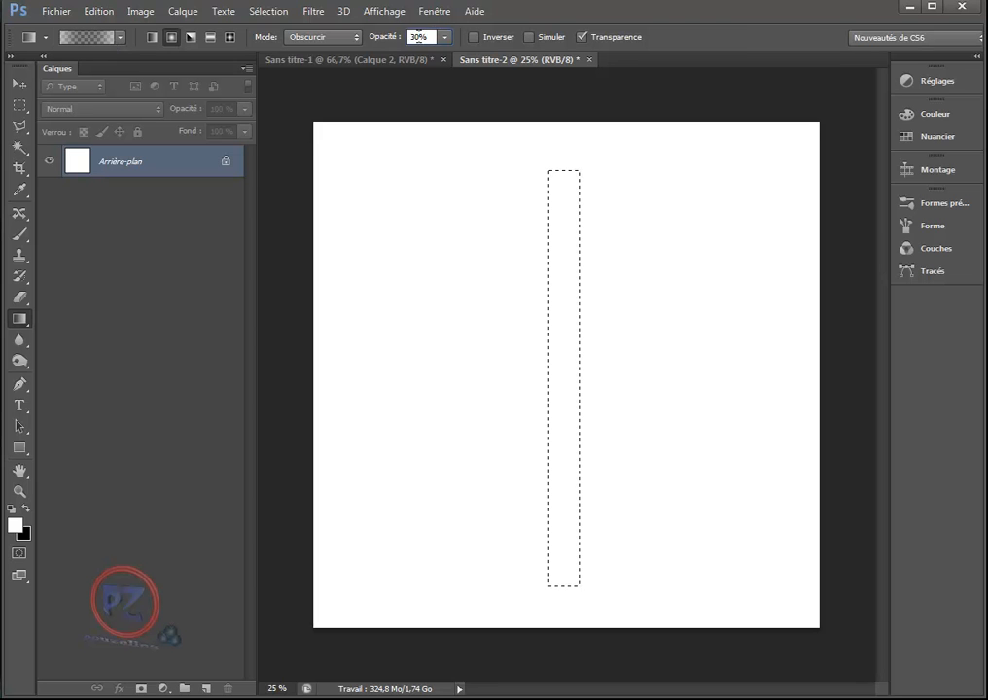
{"action": "type", "text": "100"}
{"action": "key", "text": "Return"}
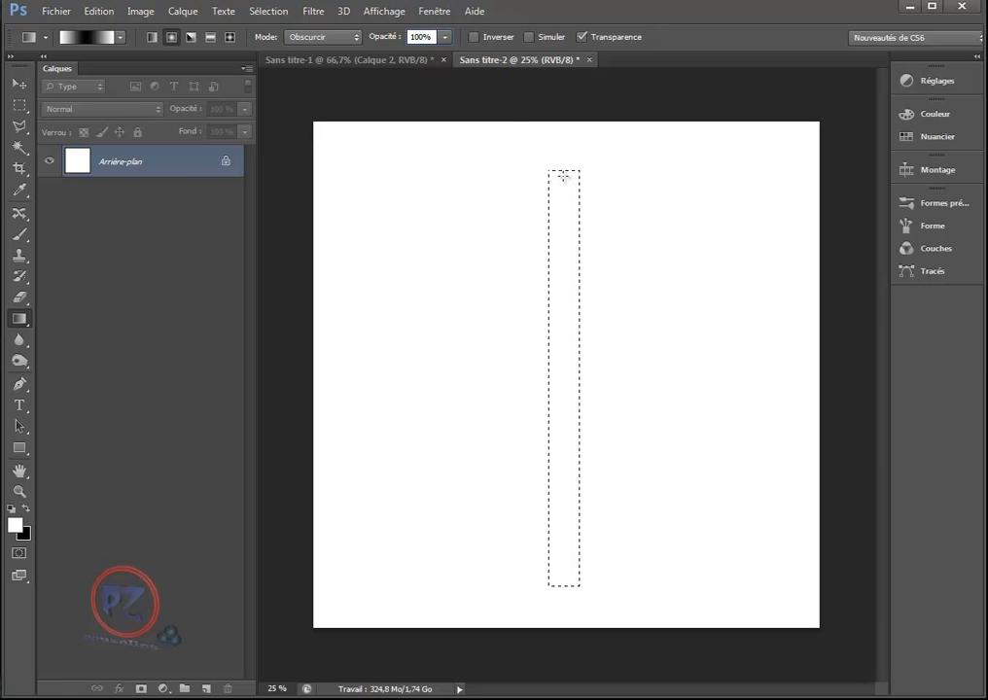
- Draw the gradient down the full length of the selection on the background layer and undo it
{"action": "left_click_drag", "start_coordinate": [564, 204], "coordinate": [555, 435]}
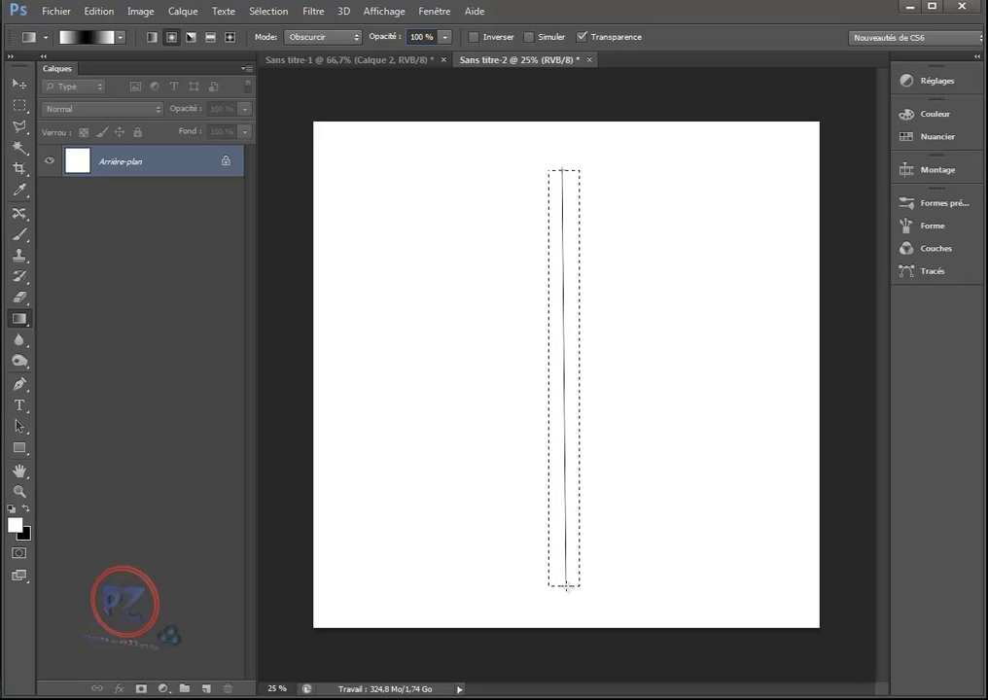
{"action": "left_click_drag", "start_coordinate": [566, 587], "coordinate": [567, 586]}
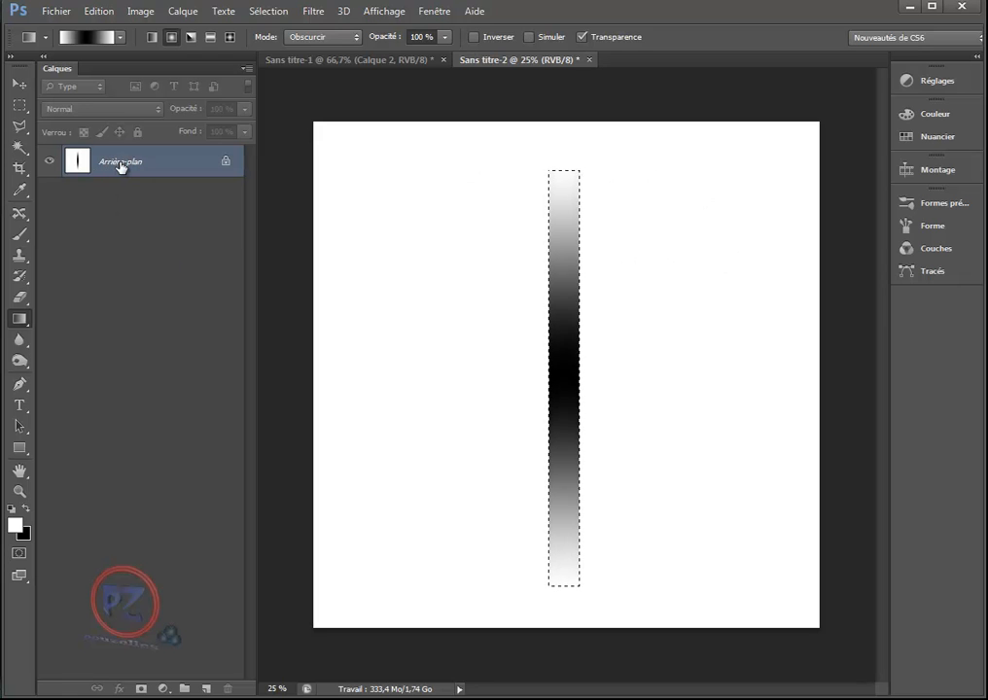
{"action": "left_click", "coordinate": [99, 10]}
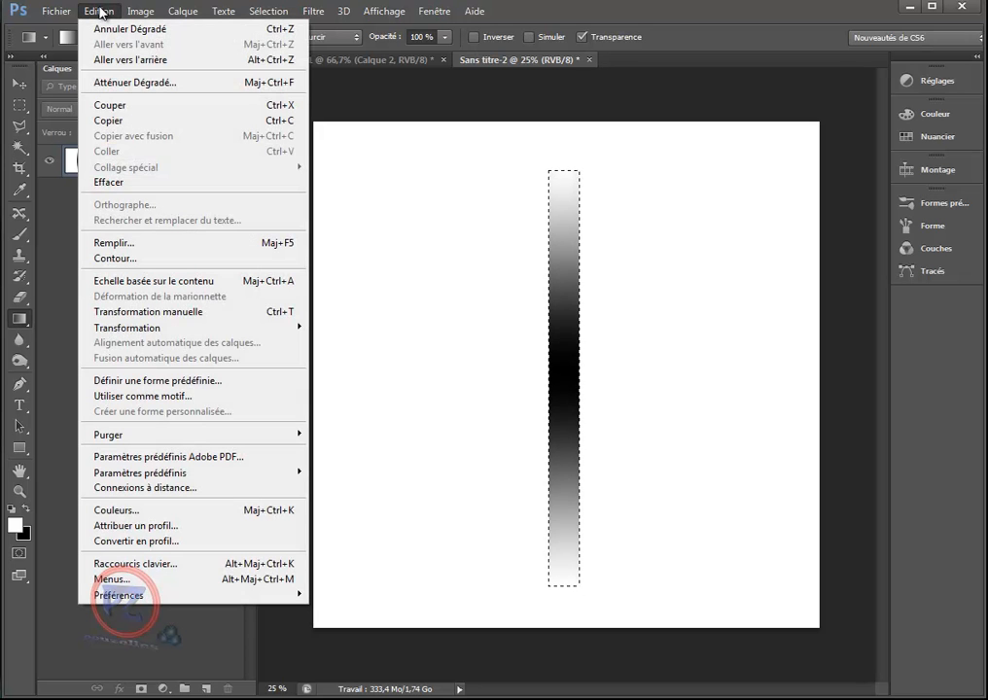
{"action": "left_click", "coordinate": [105, 29]}
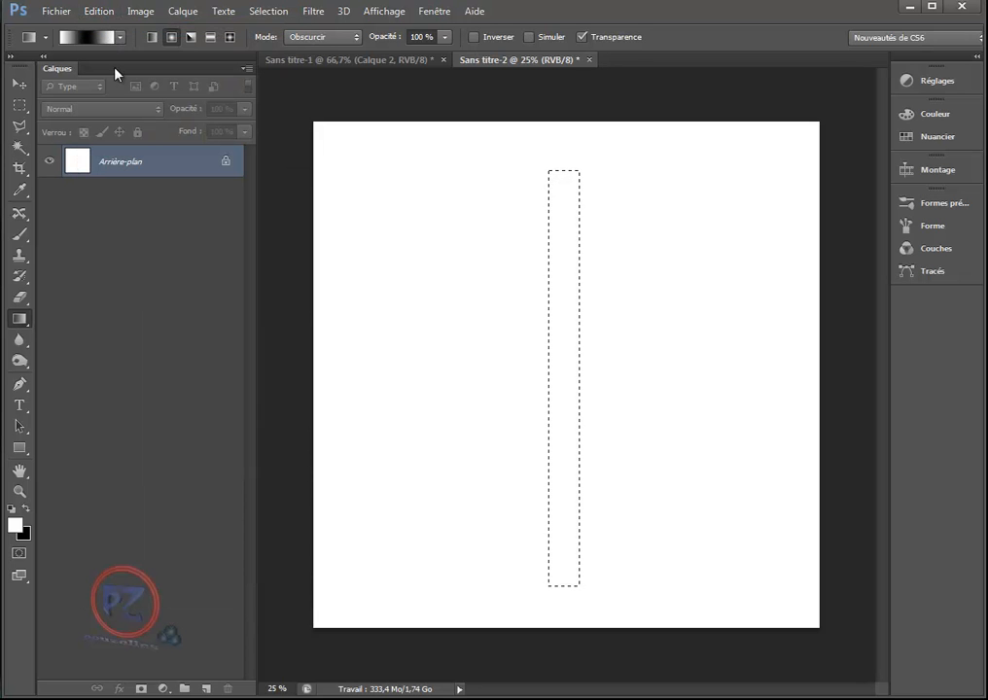
- Add a new layer and fill its narrow selection with the gradient, running from the selection's upper edge to its lower edge
{"action": "left_click", "coordinate": [206, 689]}
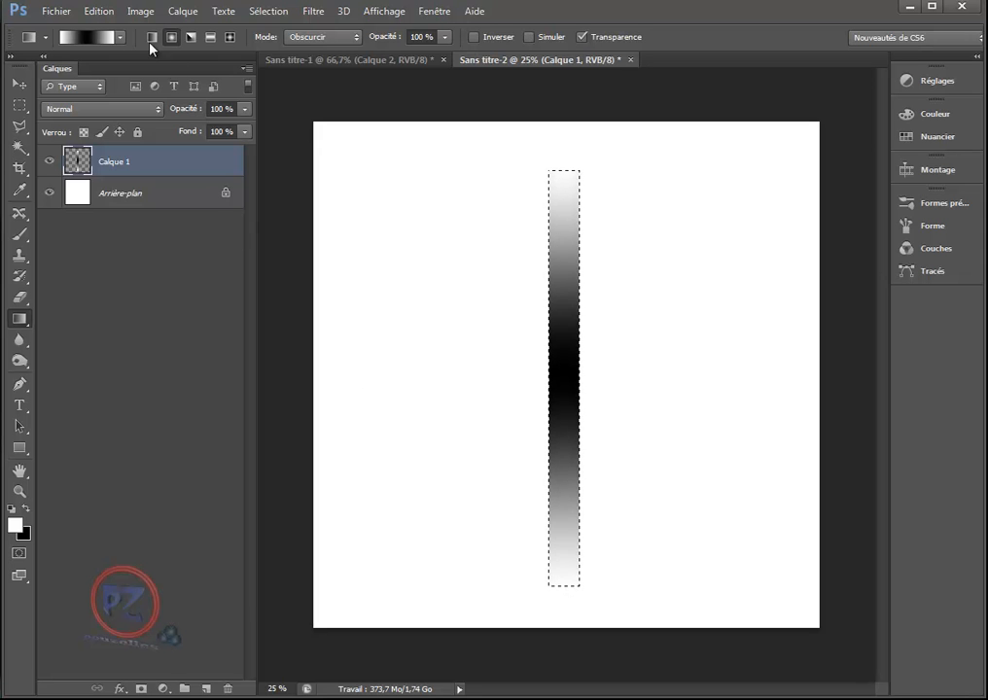
{"action": "left_click", "coordinate": [98, 12]}
{"action": "left_click", "coordinate": [105, 29]}
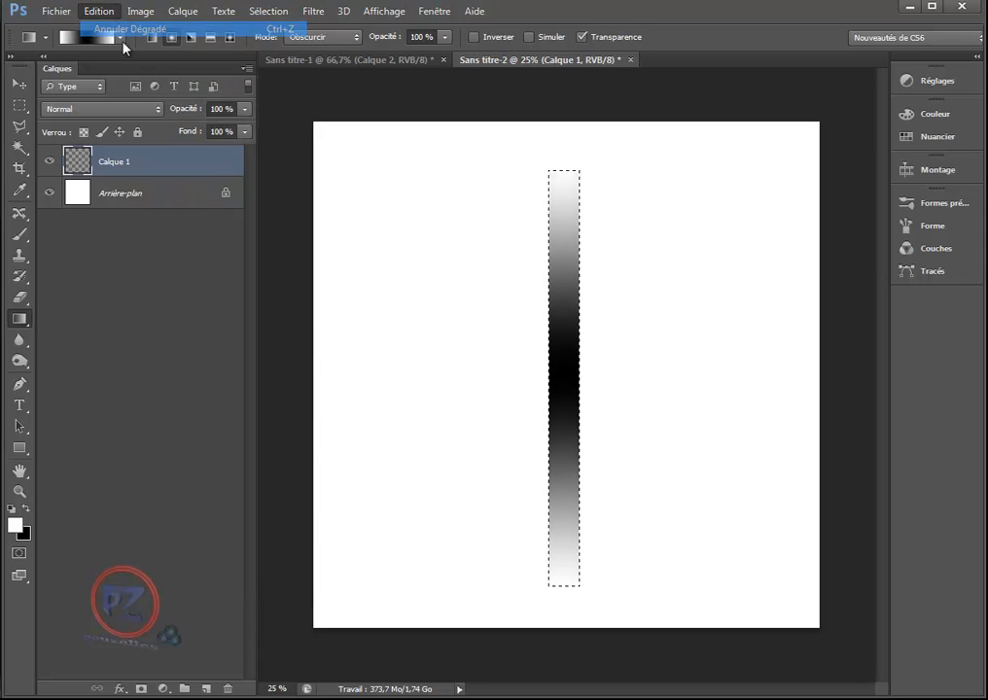
{"action": "left_click_drag", "start_coordinate": [564, 172], "coordinate": [565, 428]}
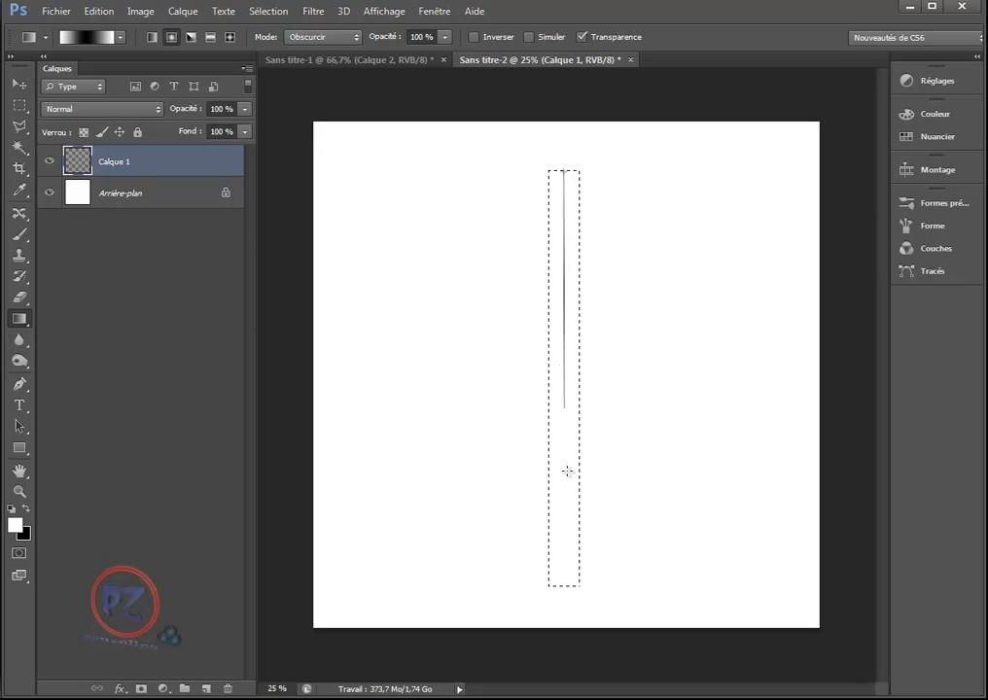
{"action": "left_click_drag", "start_coordinate": [565, 633], "coordinate": [570, 635]}
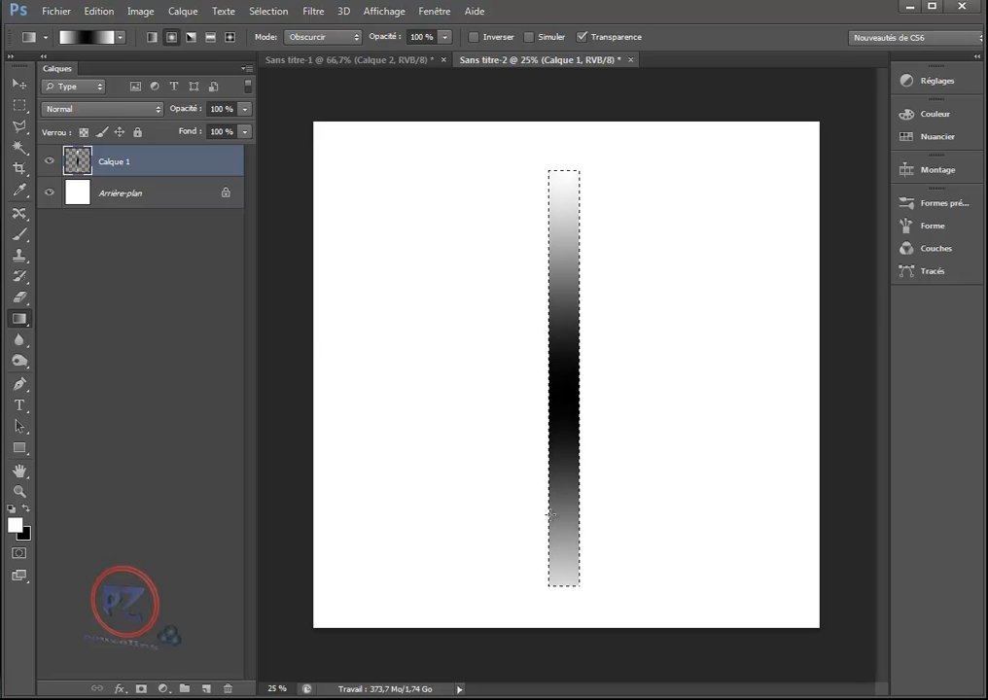
{"action": "left_click", "coordinate": [100, 12]}
{"action": "left_click", "coordinate": [115, 28]}
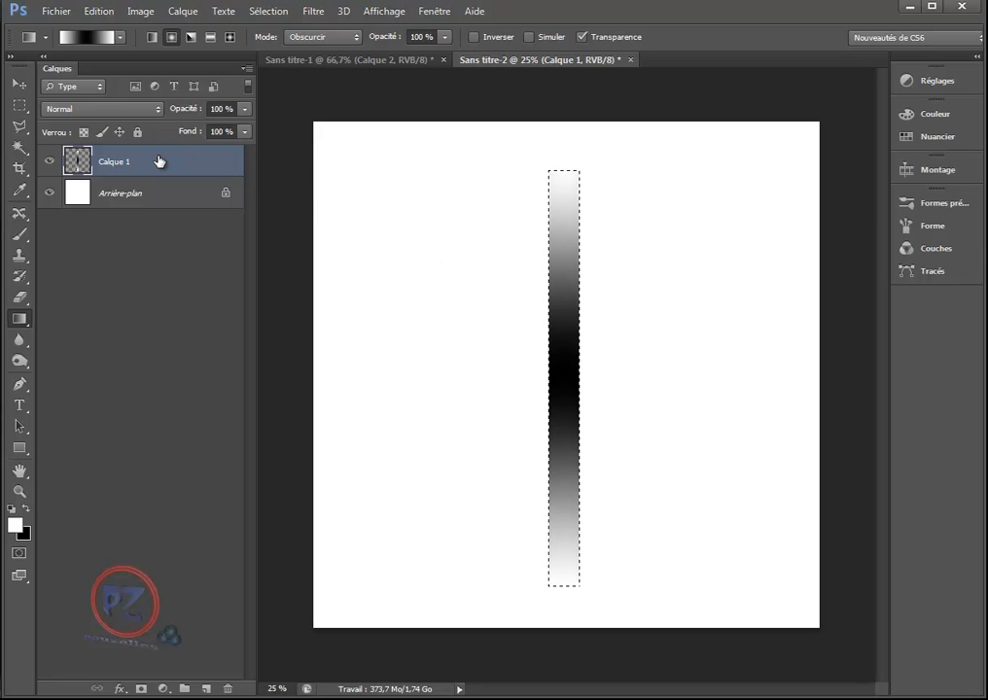
- Try to copy the Calque 1 layer directly within the layer stack
{"action": "left_click_drag", "start_coordinate": [159, 160], "coordinate": [158, 223]}
{"action": "key", "text": "alt"}
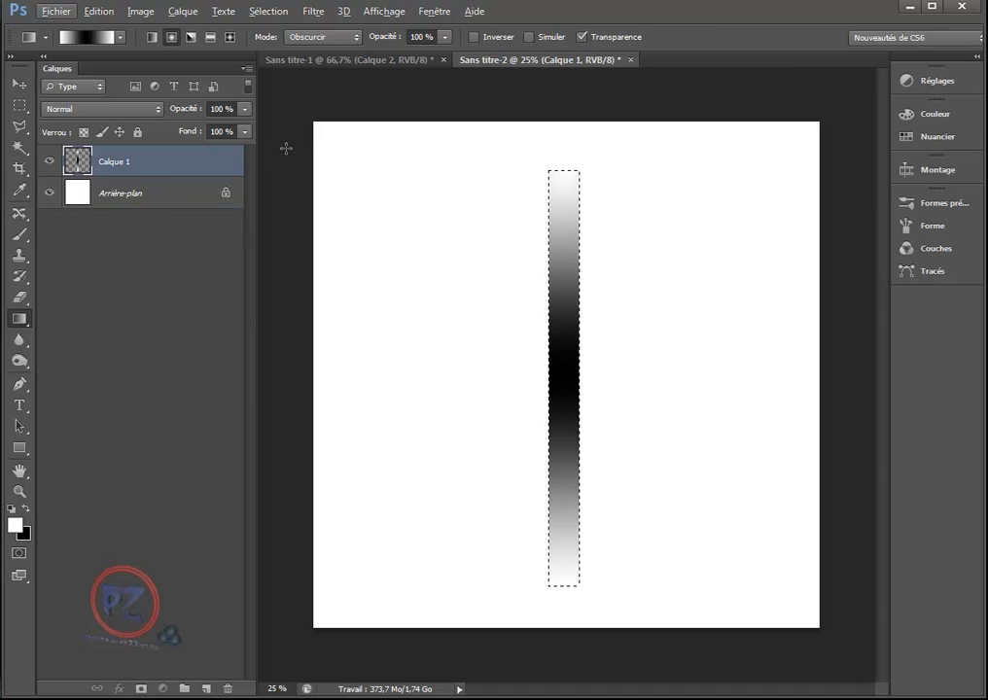
{"action": "left_click", "coordinate": [150, 163]}
{"action": "left_click_drag", "start_coordinate": [150, 163], "coordinate": [149, 222]}
{"action": "key", "text": "alt"}
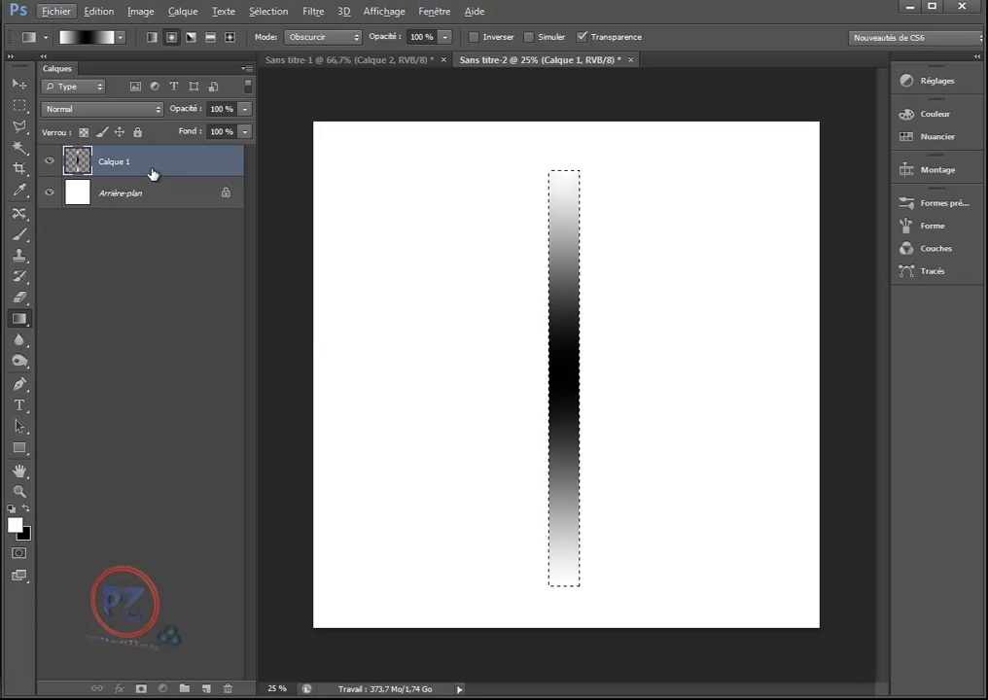
- Duplicate the Calque 1 layer within the Sans titre-2 document, keeping the proposed name
{"action": "right_click", "coordinate": [153, 170]}
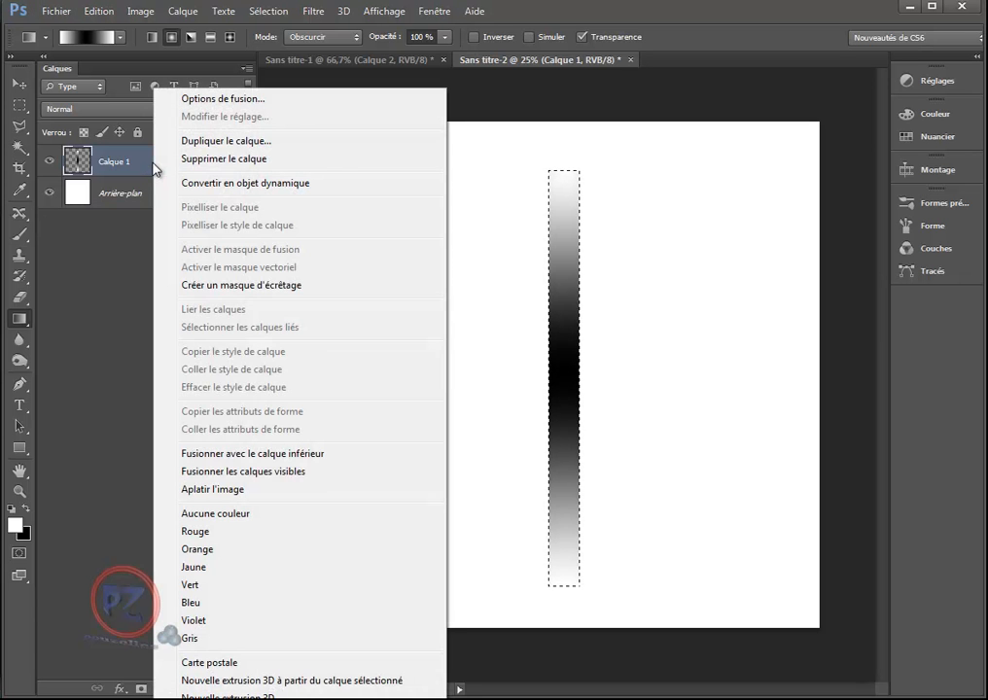
{"action": "left_click", "coordinate": [172, 140]}
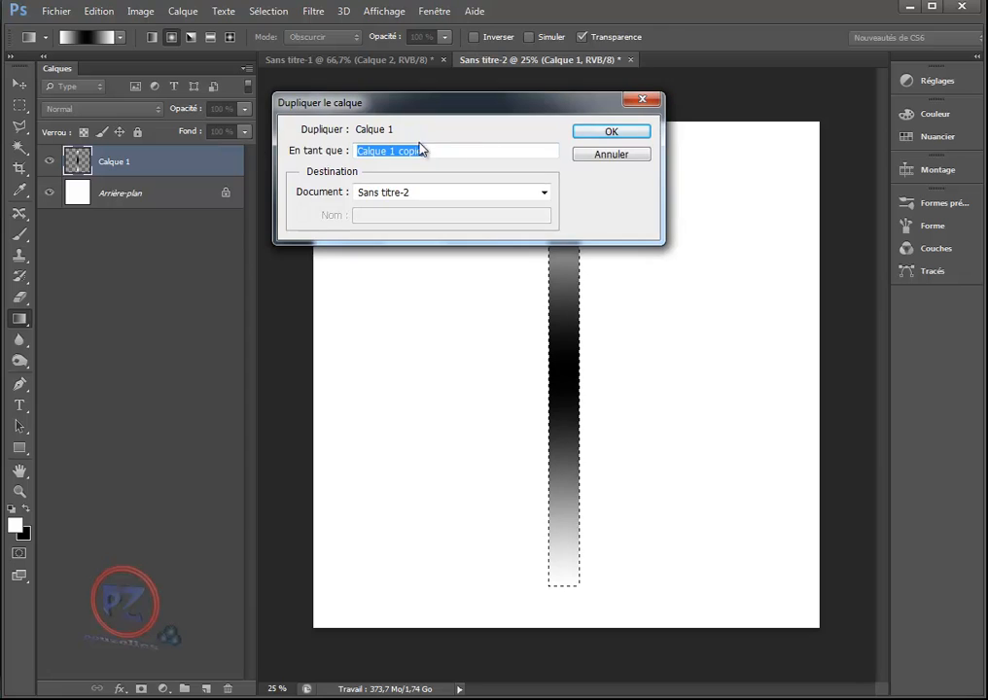
{"action": "left_click", "coordinate": [595, 133]}
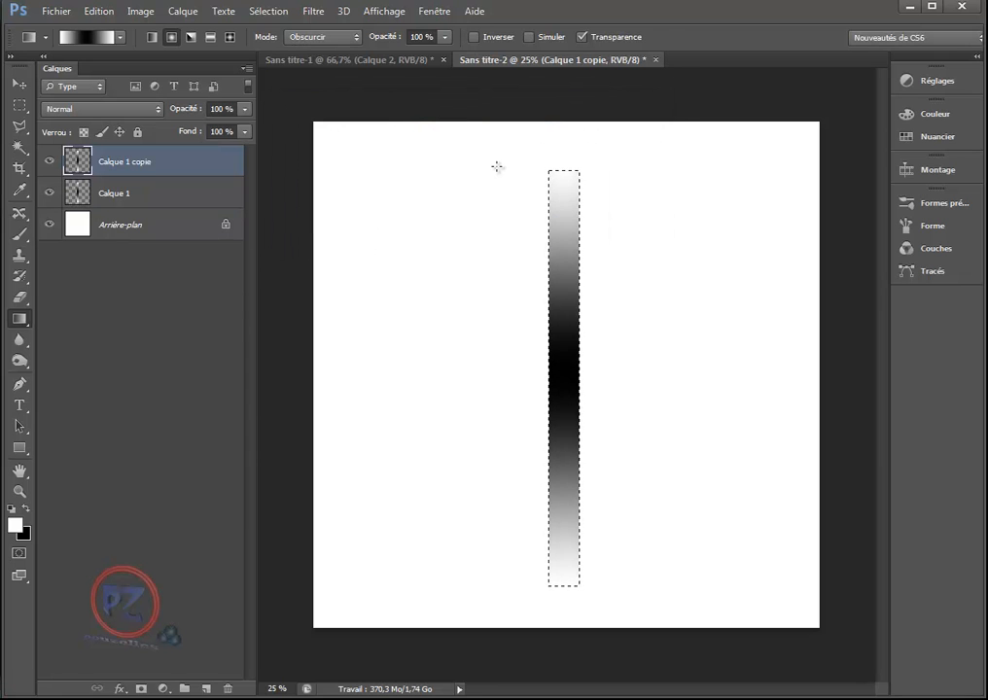
- Rotate the duplicated gradient bar by 60° about its centre and apply the transformation
{"action": "left_click", "coordinate": [100, 13]}
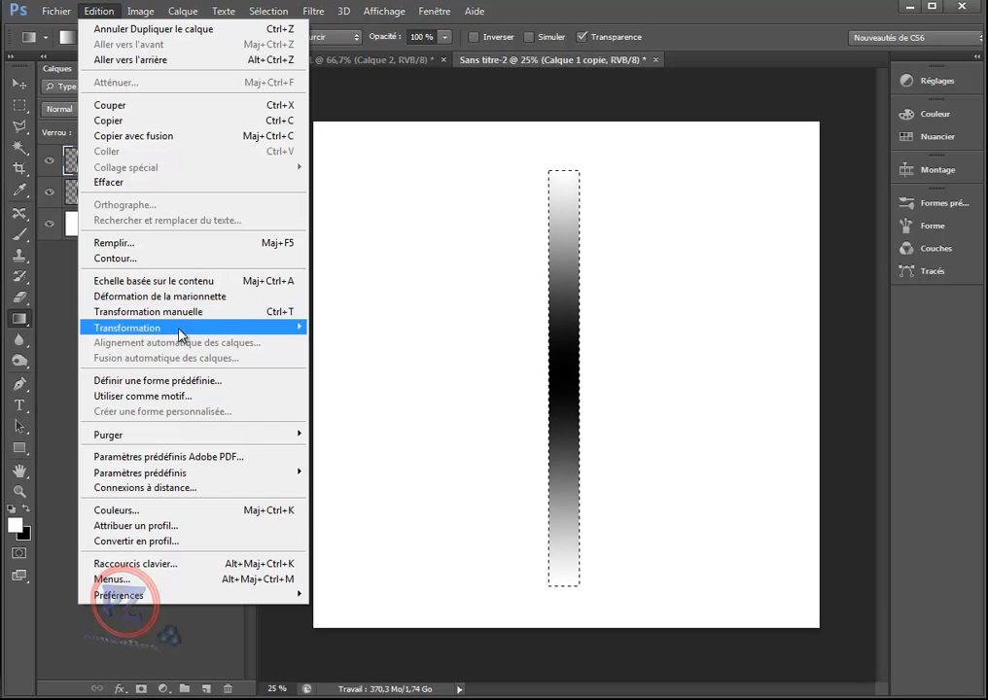
{"action": "mouse_move", "coordinate": [184, 330]}
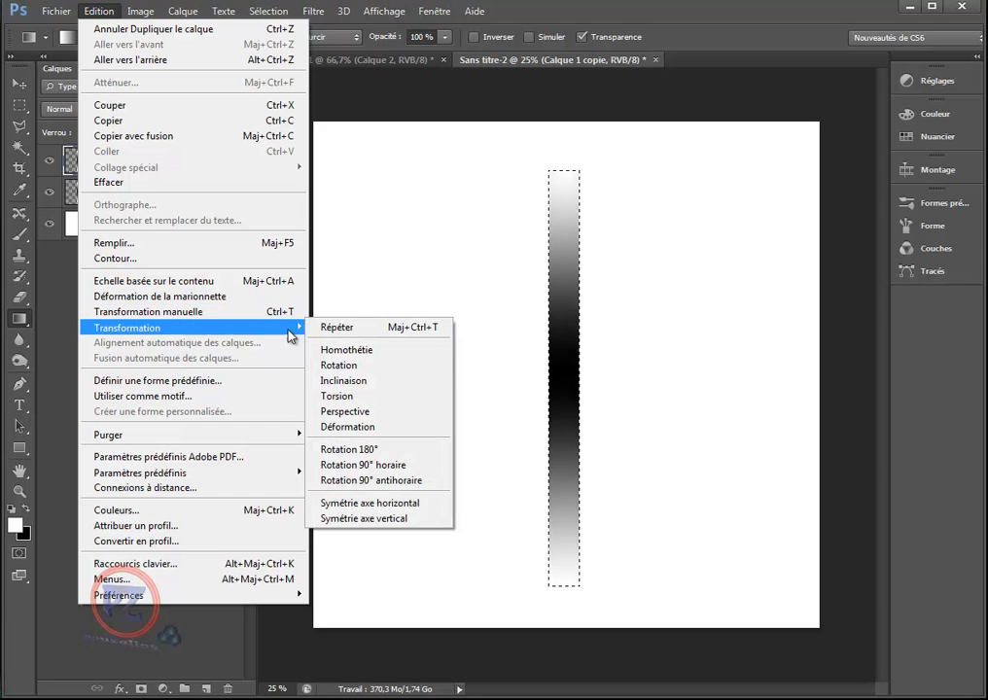
{"action": "left_click", "coordinate": [358, 366]}
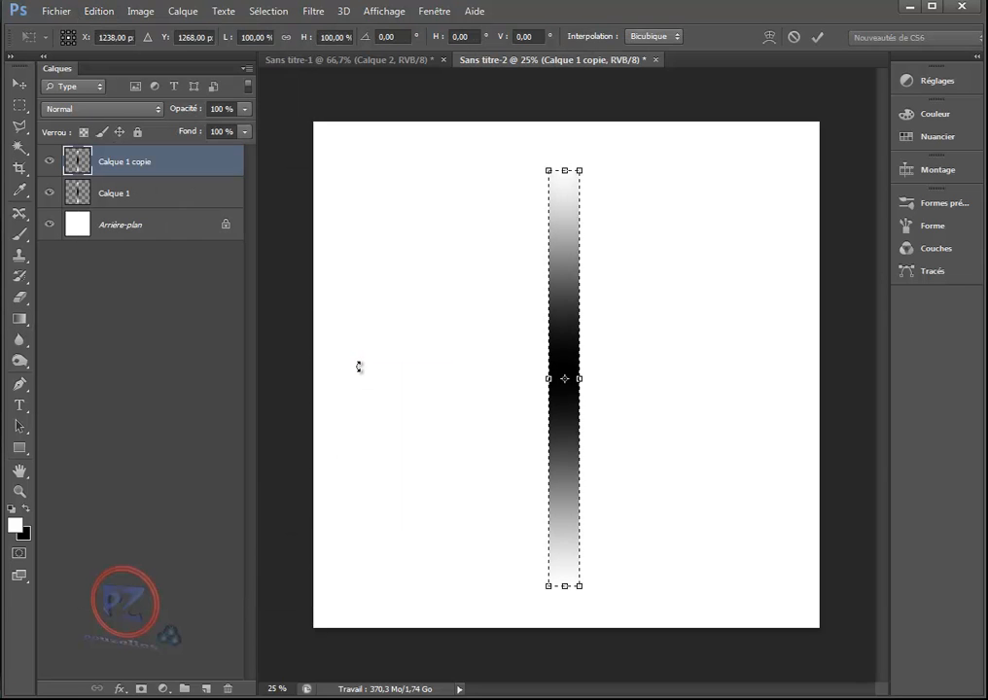
{"action": "left_click", "coordinate": [391, 36]}
{"action": "left_click", "coordinate": [369, 39]}
{"action": "type", "text": "60"}
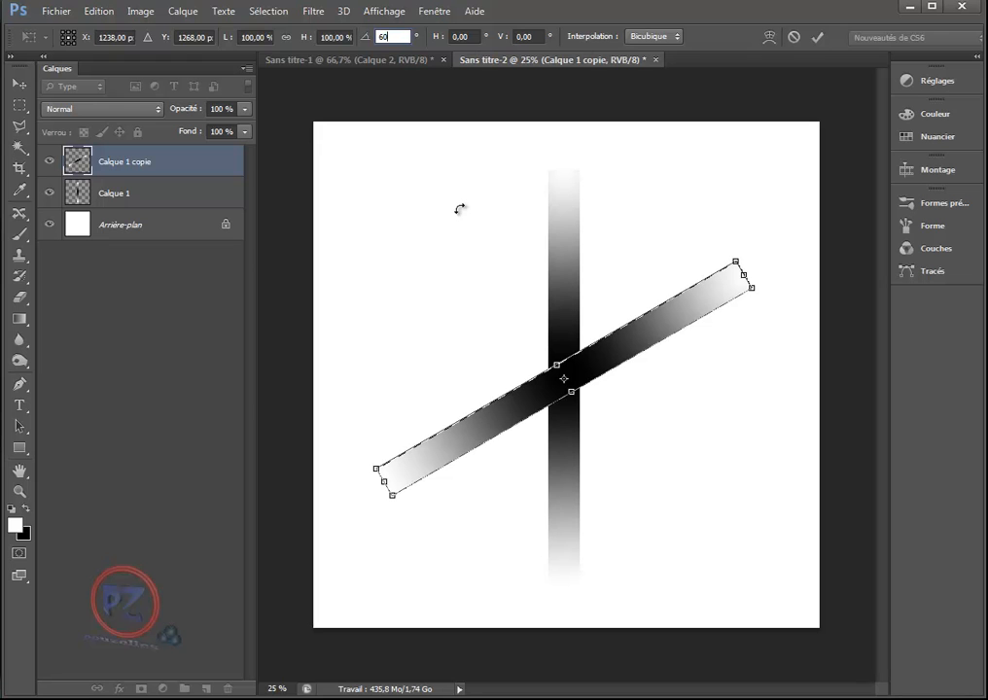
{"action": "key", "text": "Return"}
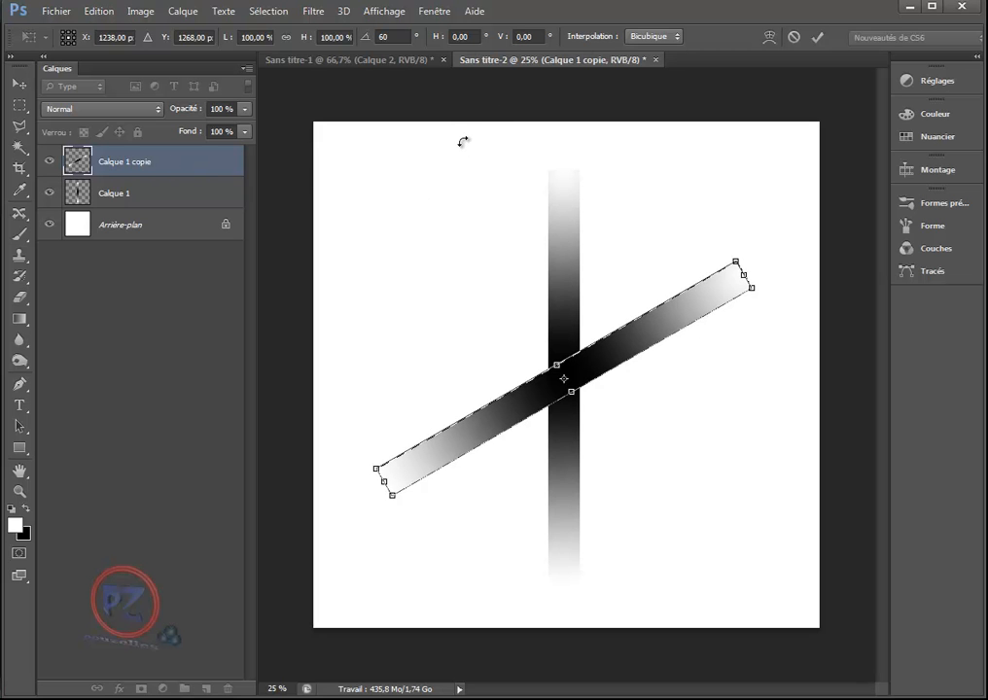
{"action": "key", "text": "Return"}
{"action": "key", "text": "g"}
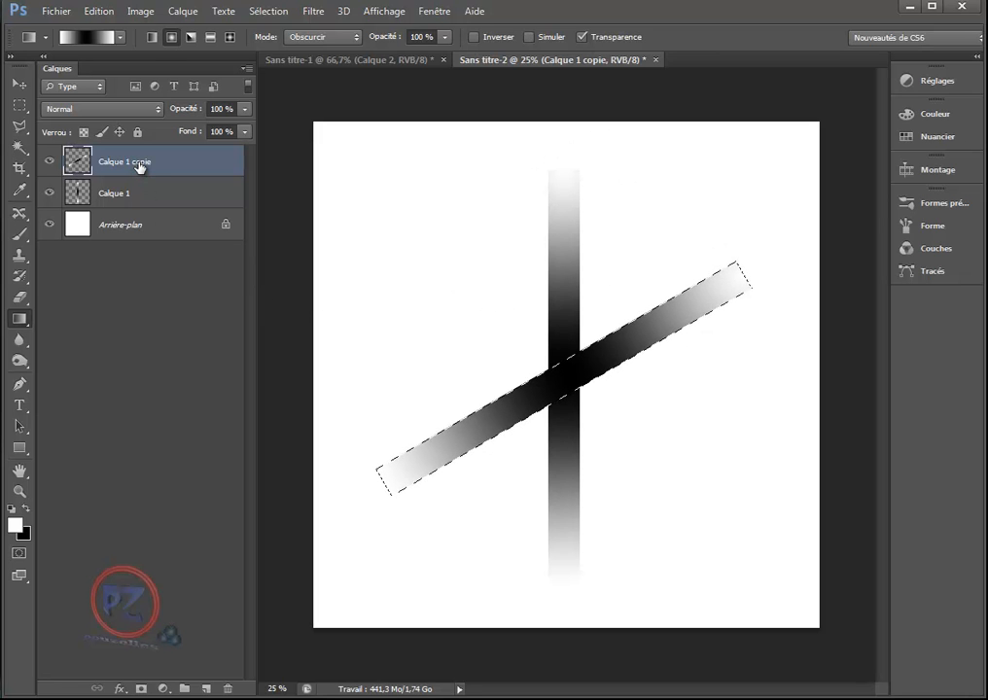
- Duplicate the rotated bar's layer and rotate the new copy by a further 60° about its centre
{"action": "mouse_move", "coordinate": [140, 166]}
{"action": "left_mouse_down"}
{"action": "mouse_move", "coordinate": [137, 250]}
{"action": "mouse_move", "coordinate": [146, 176]}
{"action": "left_mouse_up"}
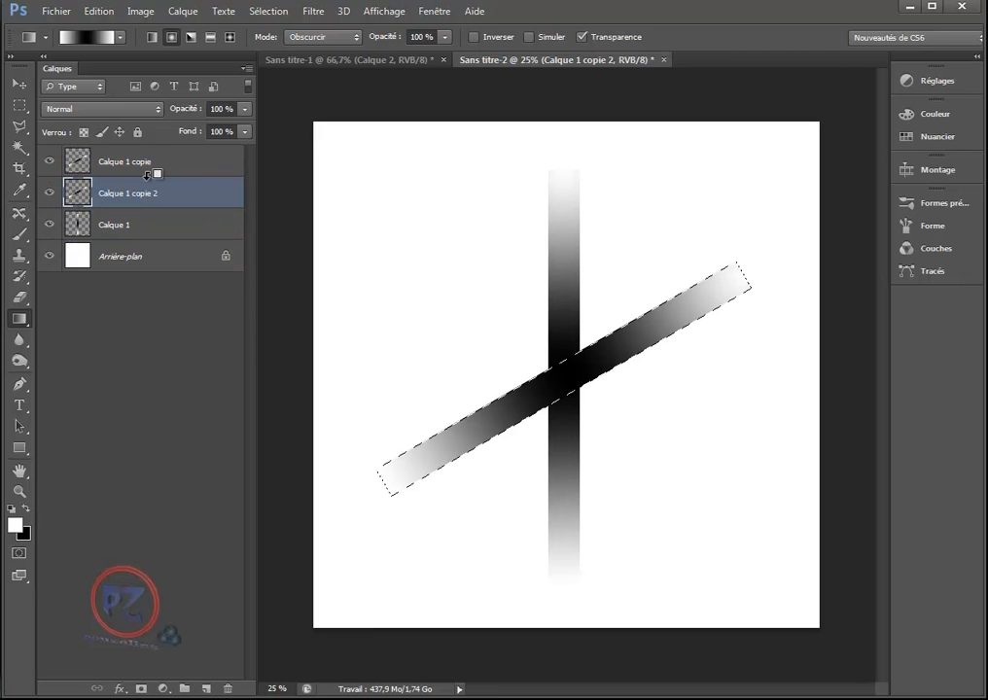
{"action": "left_click", "coordinate": [100, 11]}
{"action": "mouse_move", "coordinate": [132, 326]}
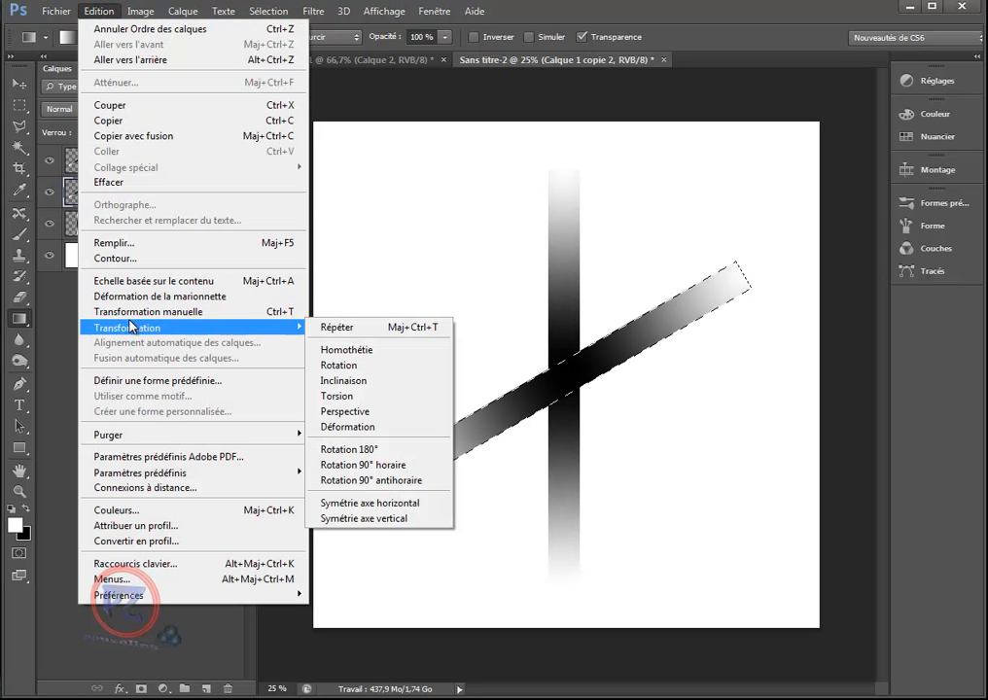
{"action": "left_click", "coordinate": [367, 366]}
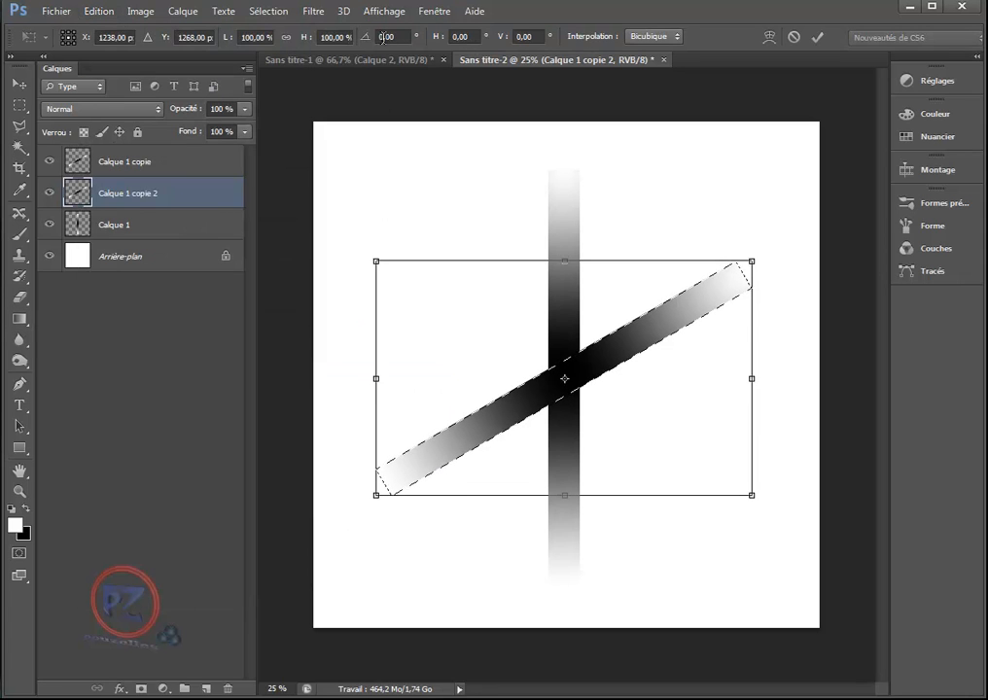
{"action": "left_click", "coordinate": [382, 37]}
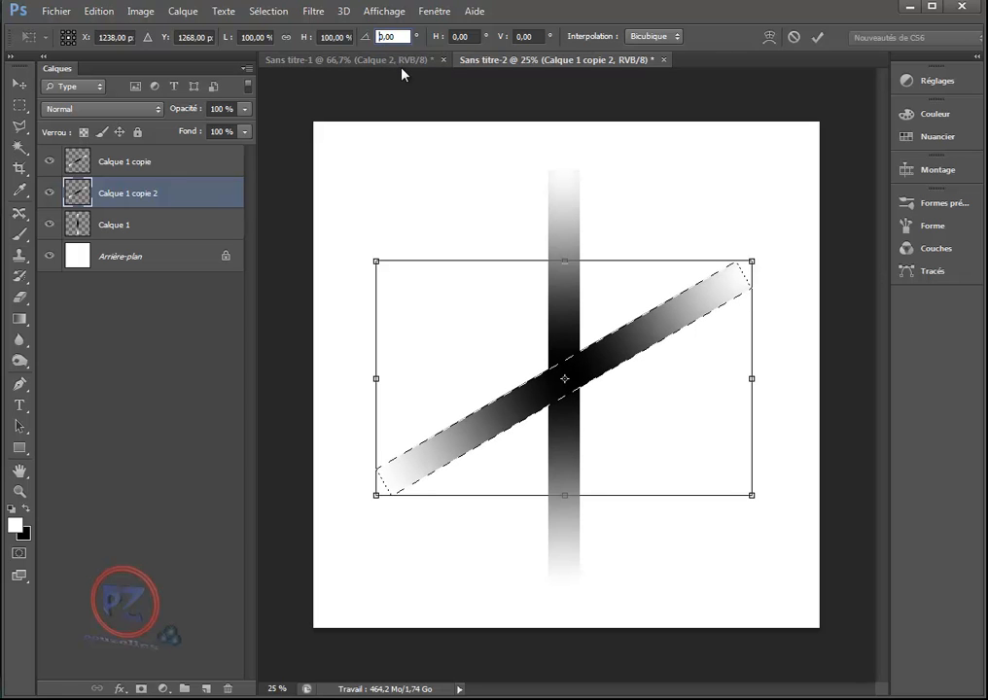
{"action": "type", "text": "60"}
{"action": "key", "text": "Return"}
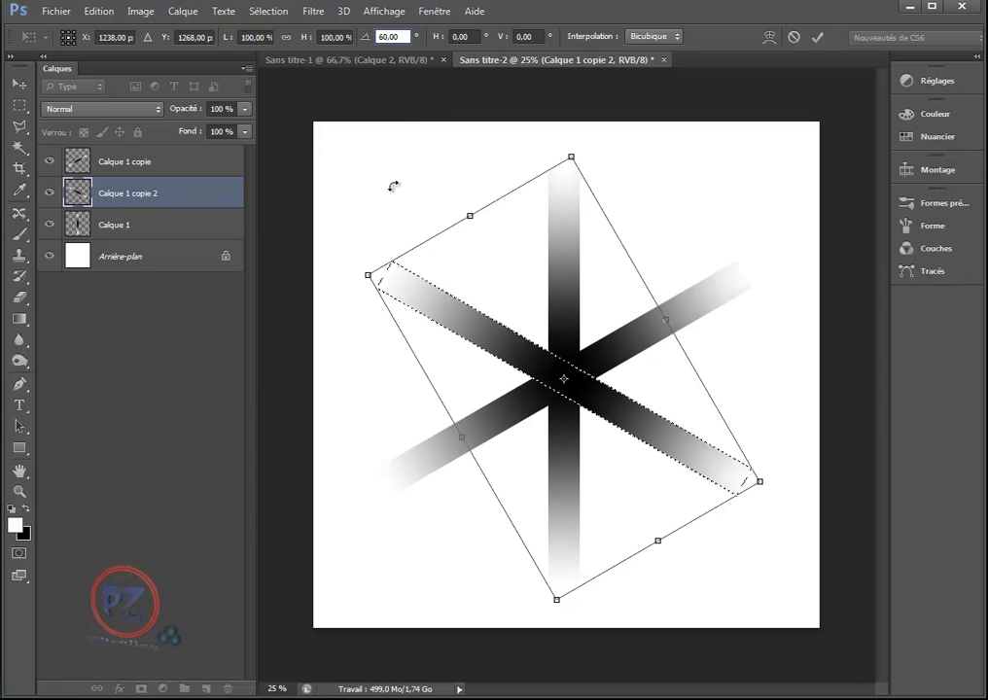
{"action": "key", "text": "Return"}
{"action": "key", "text": "g"}
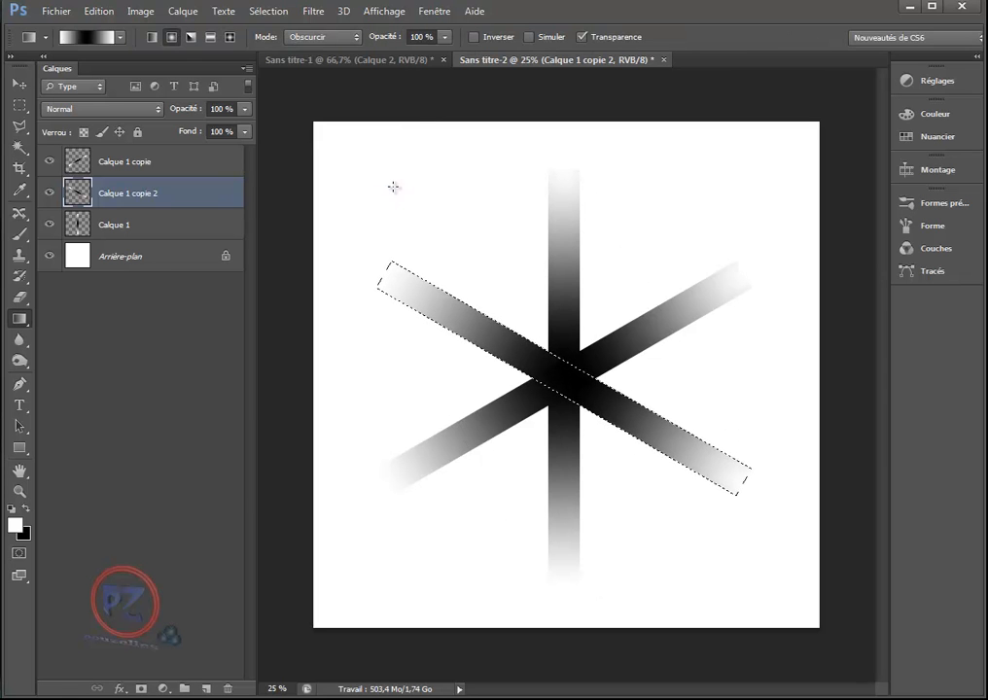
- Deselect the rotated bar and merge all visible layers of the star into the background
{"action": "left_click", "coordinate": [269, 13]}
{"action": "left_click", "coordinate": [283, 46]}
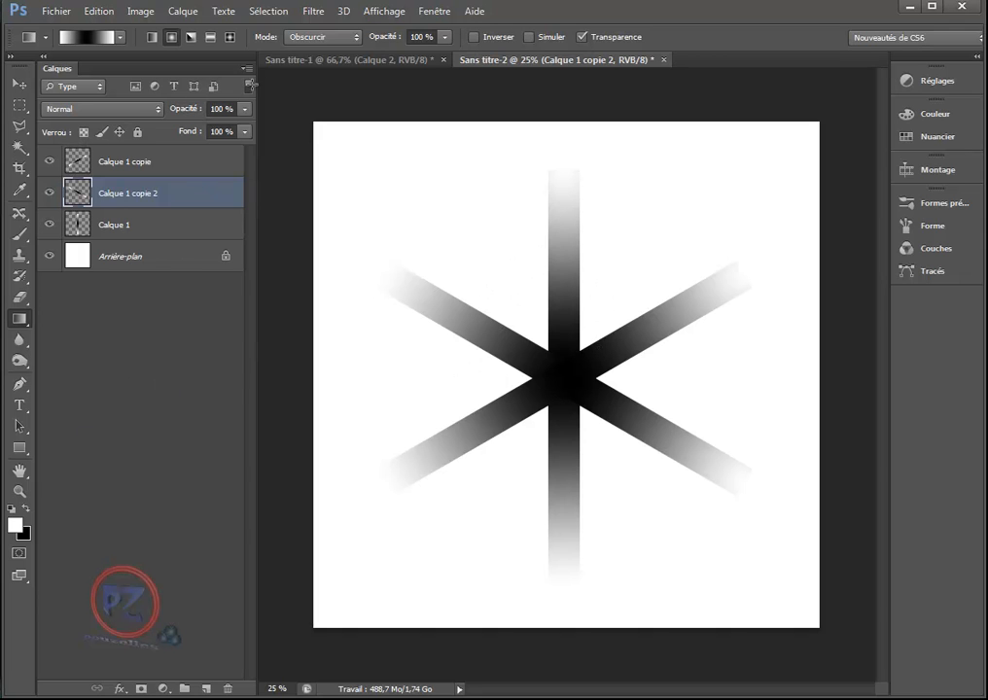
{"action": "left_click", "coordinate": [247, 69]}
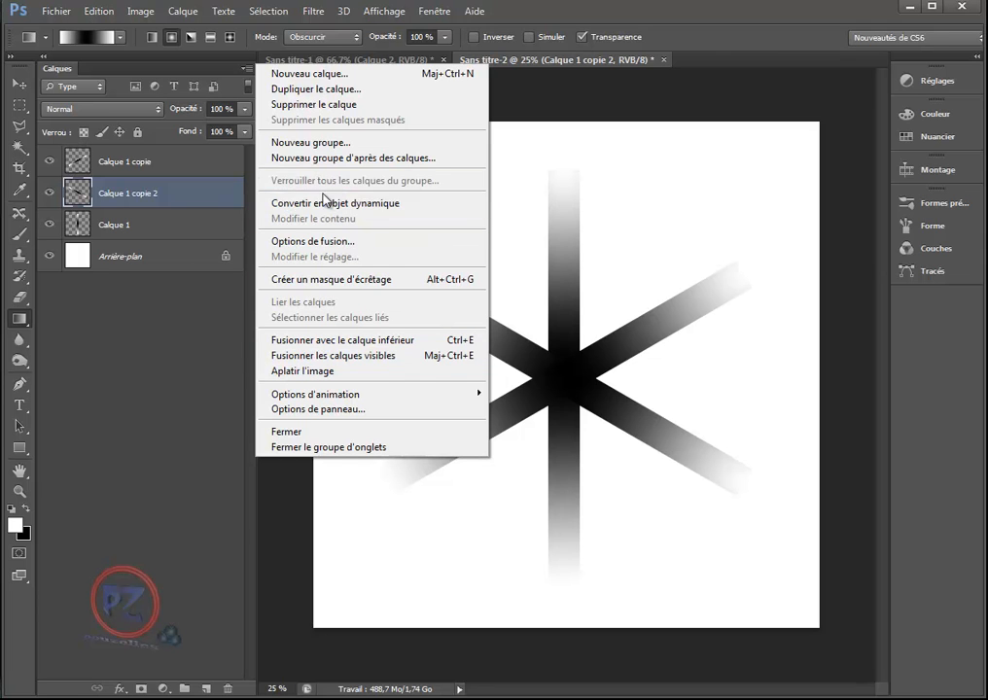
{"action": "left_click", "coordinate": [303, 358]}
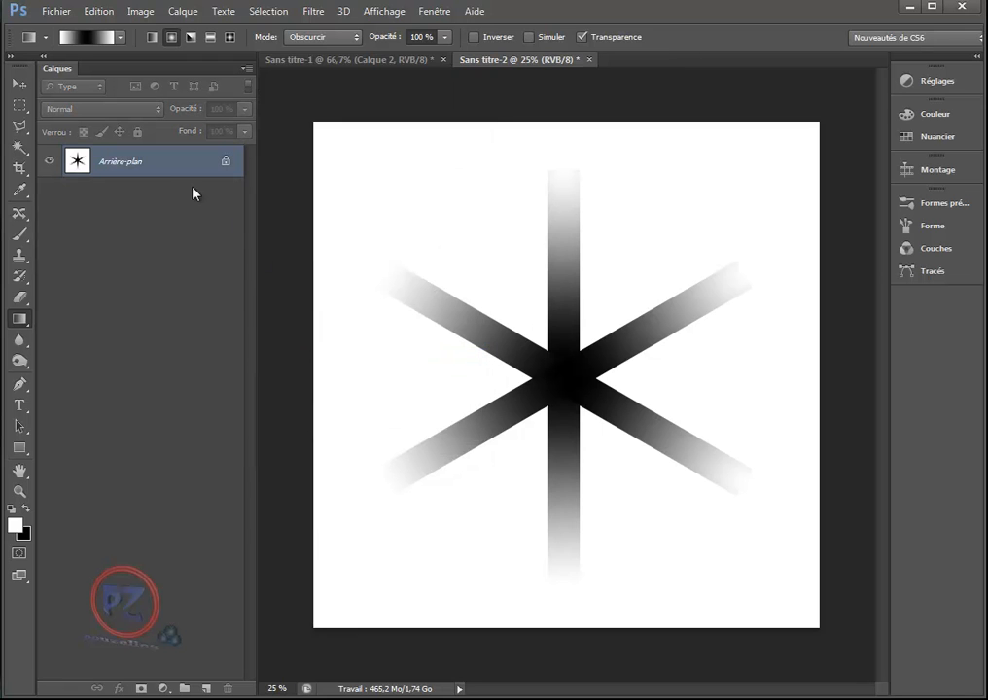
{"action": "left_click_drag", "start_coordinate": [166, 165], "coordinate": [164, 173]}
- Paint a black disc at the star's centre with a hard round brush of 349 px
{"action": "left_click", "coordinate": [19, 236]}
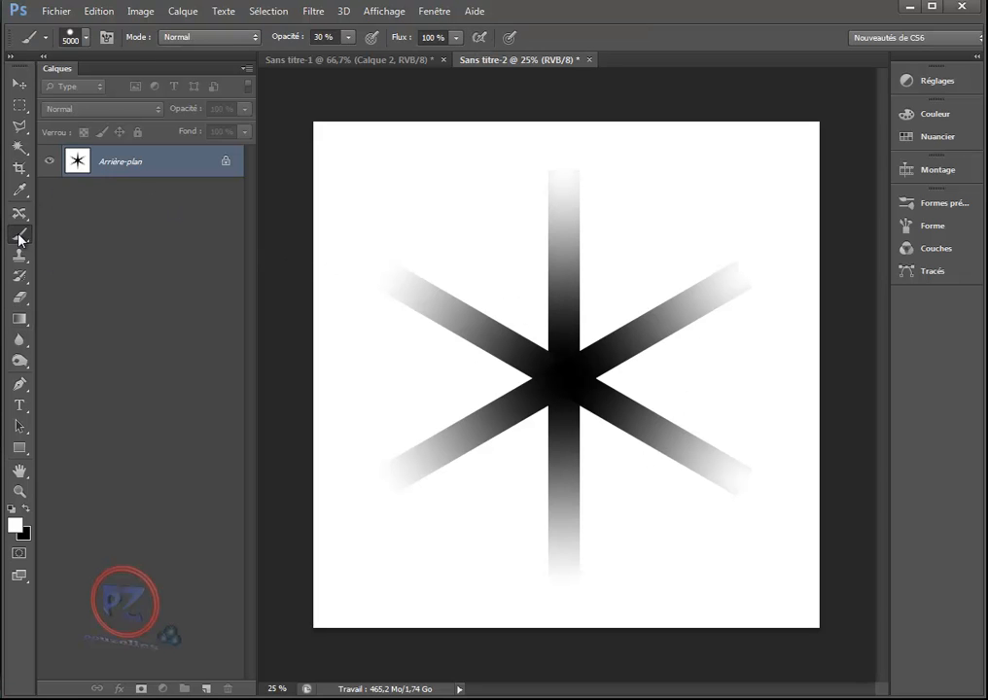
{"action": "left_click", "coordinate": [88, 38]}
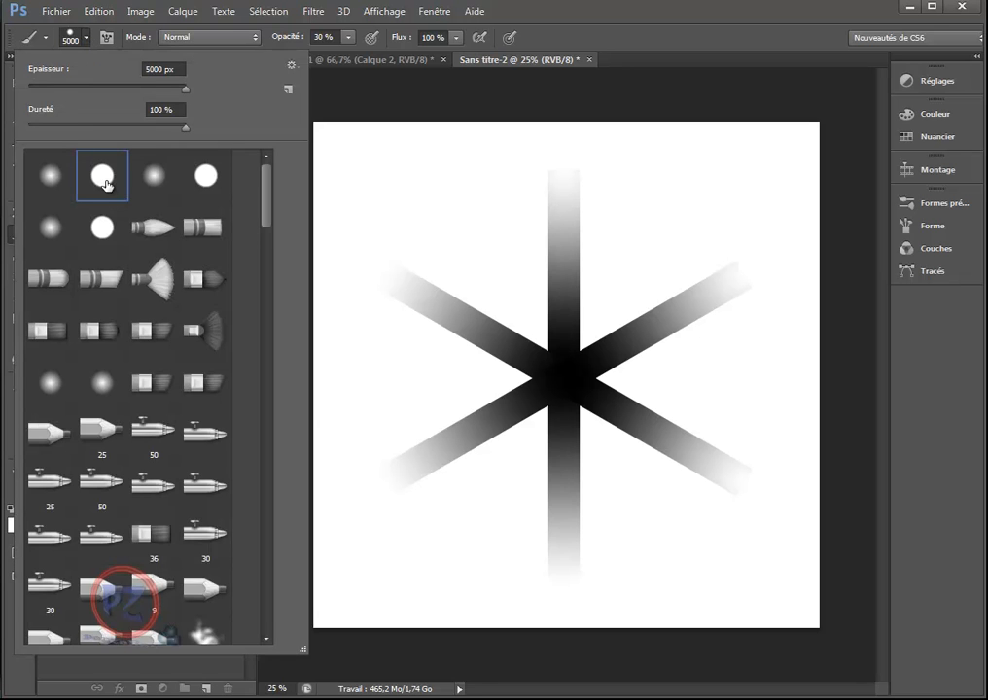
{"action": "left_click", "coordinate": [155, 87]}
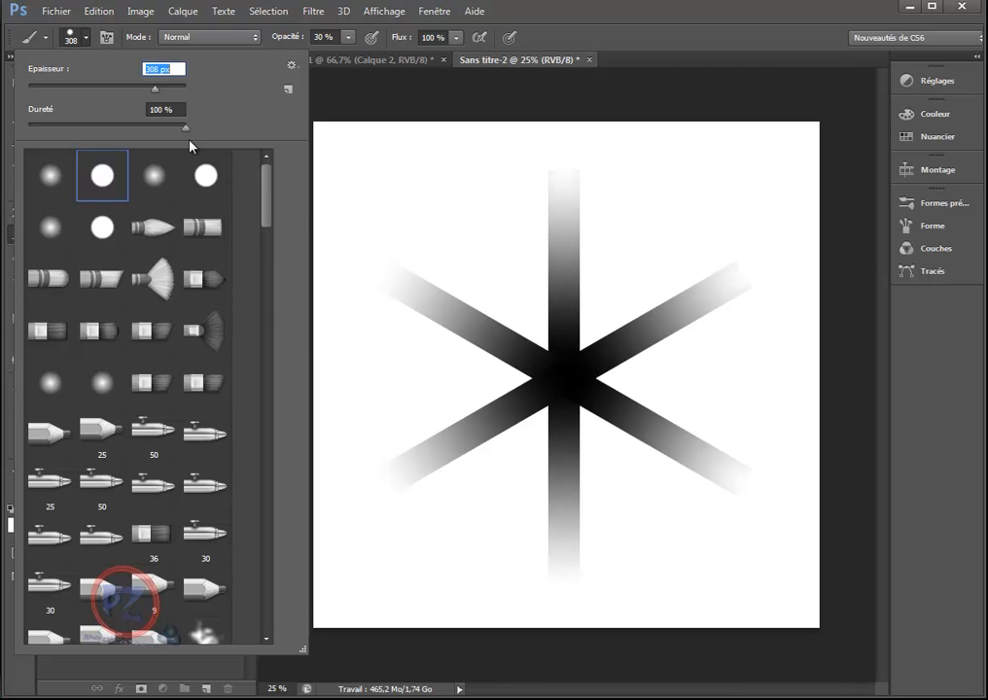
{"action": "left_click_drag", "start_coordinate": [159, 91], "coordinate": [162, 91]}
{"action": "left_click_drag", "start_coordinate": [160, 91], "coordinate": [157, 91]}
{"action": "left_click", "coordinate": [571, 10]}
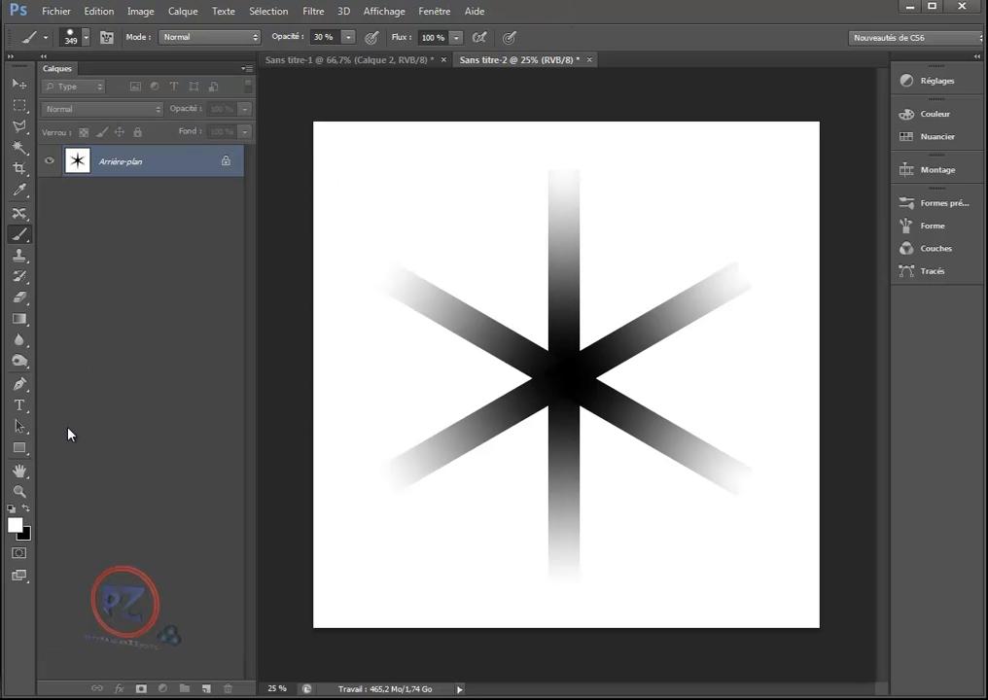
{"action": "left_click", "coordinate": [26, 509]}
{"action": "left_click", "coordinate": [564, 376]}
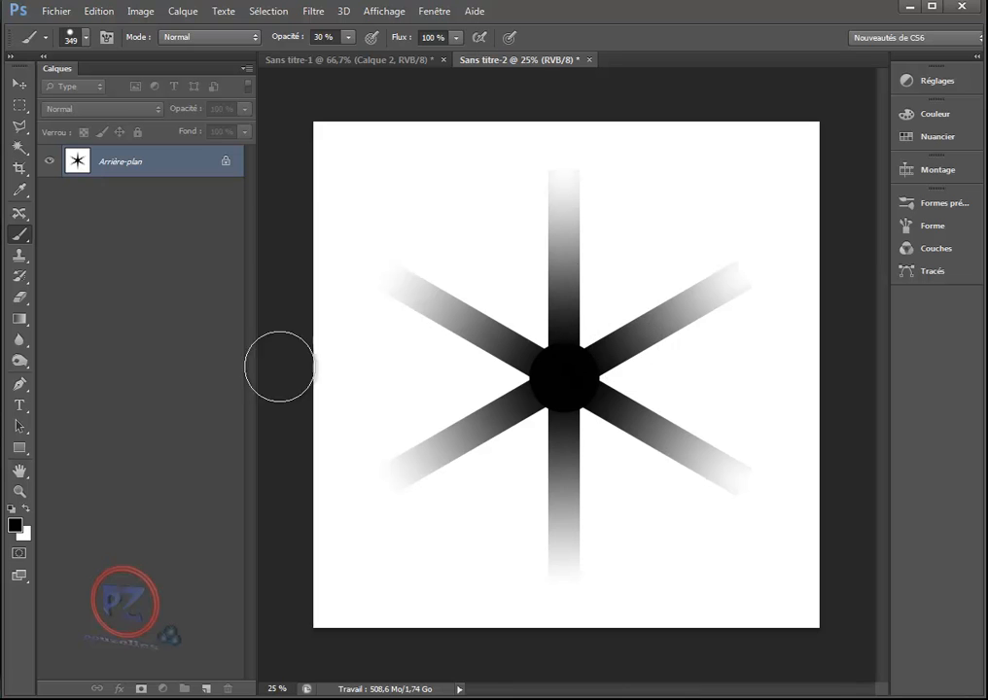
- Apply a Gaussian blur with a radius of 38.7 pixels to the star and return to the Brush tool
{"action": "left_click", "coordinate": [313, 14]}
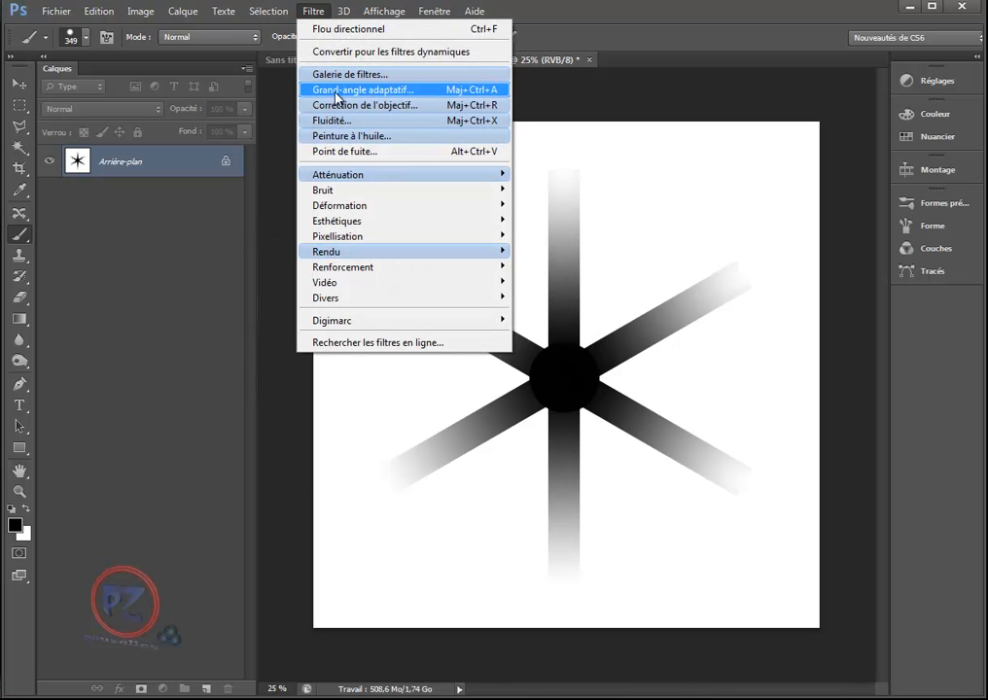
{"action": "mouse_move", "coordinate": [340, 178]}
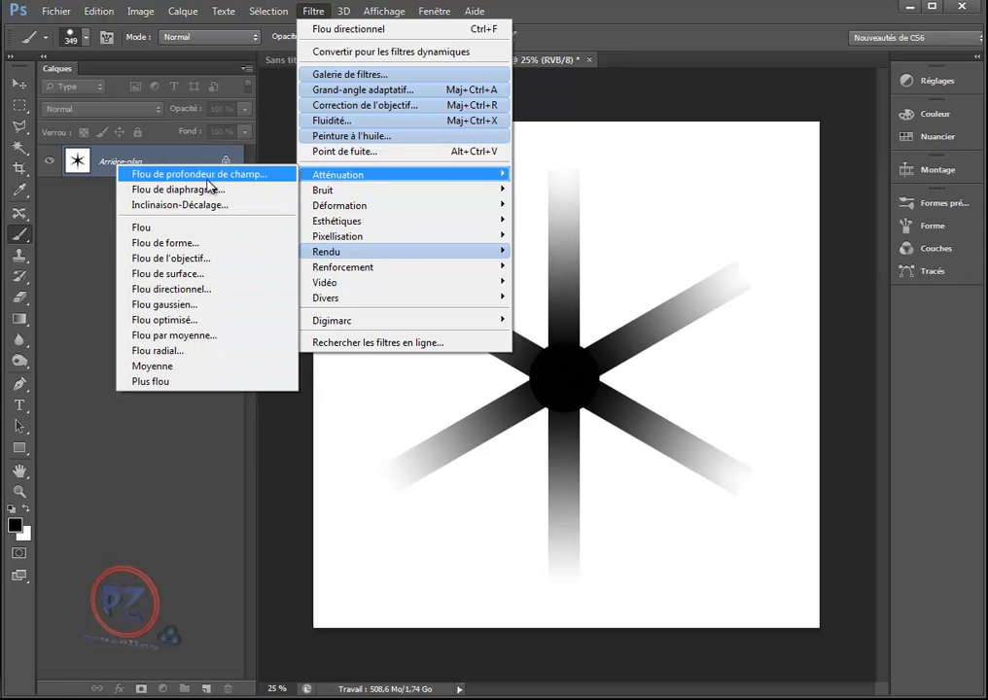
{"action": "left_click", "coordinate": [167, 306]}
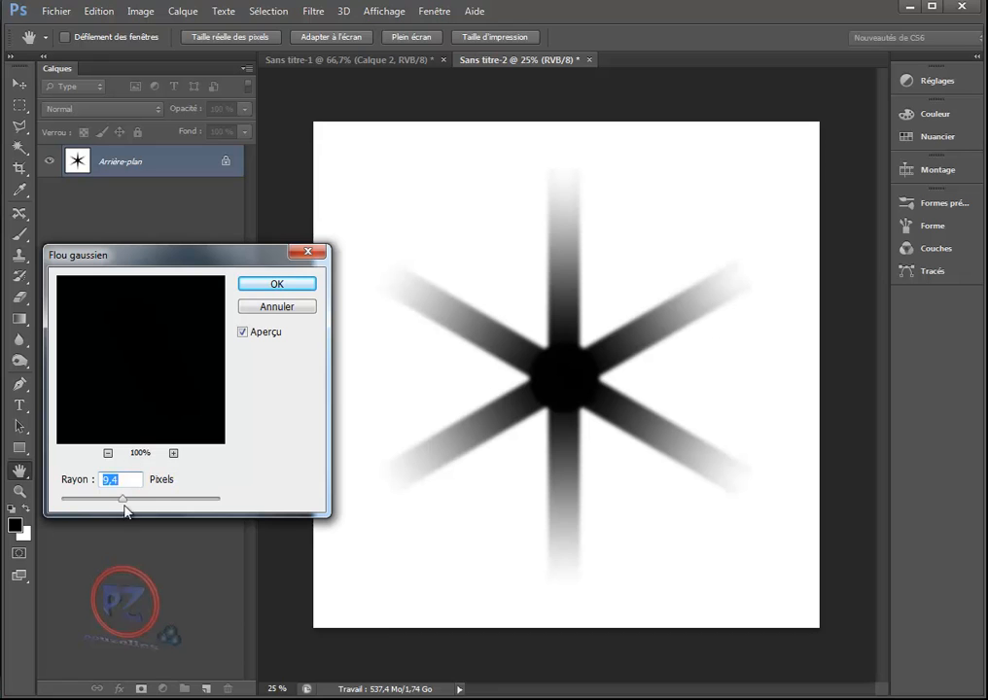
{"action": "left_click_drag", "start_coordinate": [123, 504], "coordinate": [142, 503]}
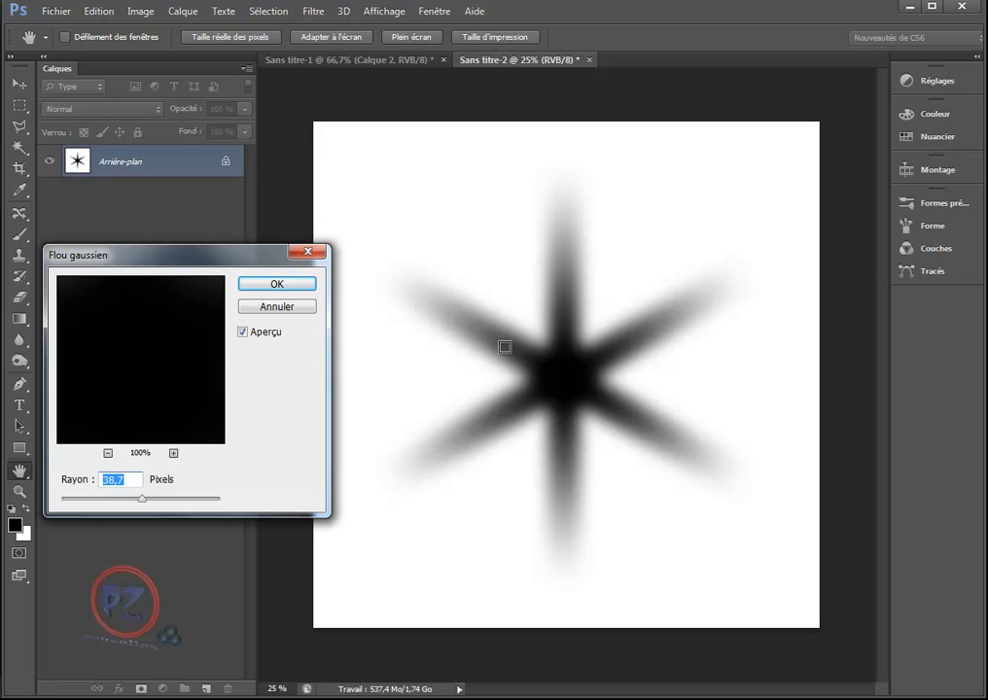
{"action": "left_click", "coordinate": [277, 284]}
{"action": "key", "text": "b"}
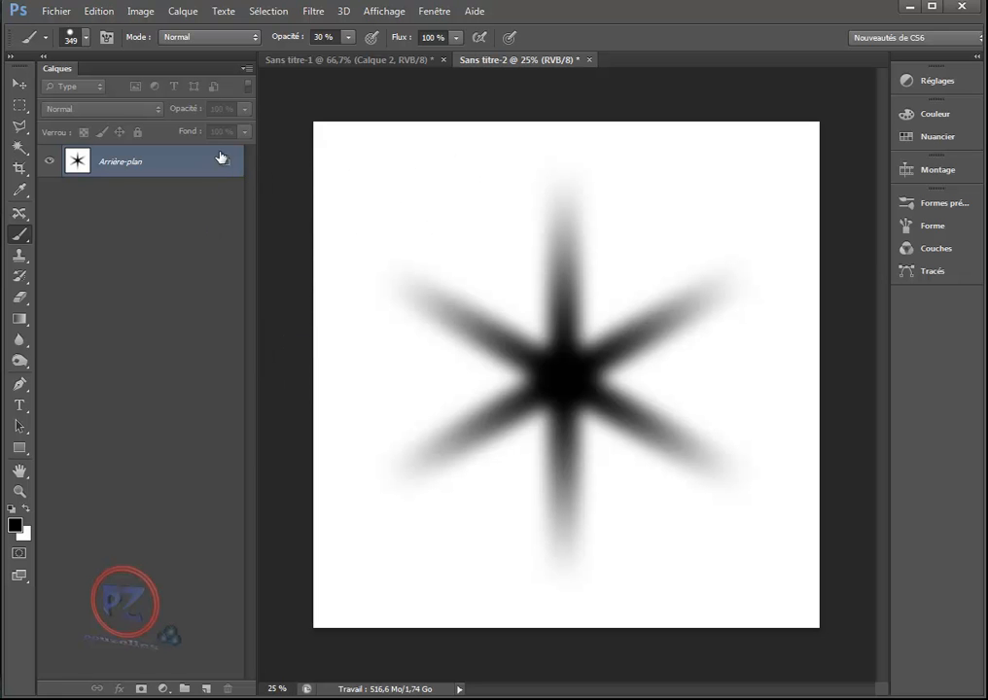
- Define the blurred star as a brush preset named "etoile 1"
{"action": "left_click", "coordinate": [95, 12]}
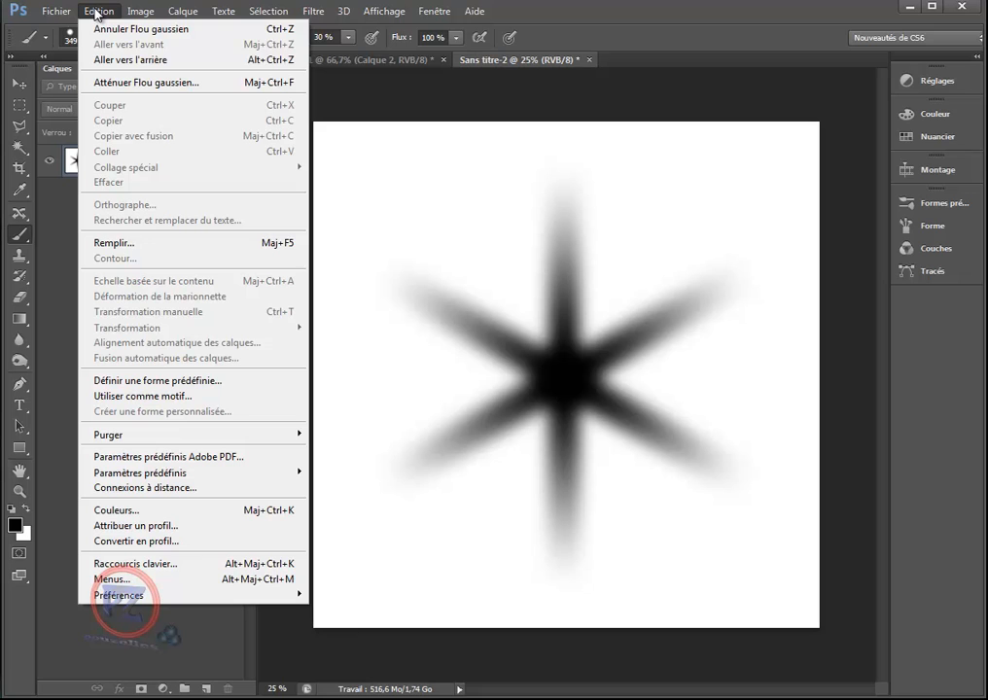
{"action": "left_click", "coordinate": [147, 386]}
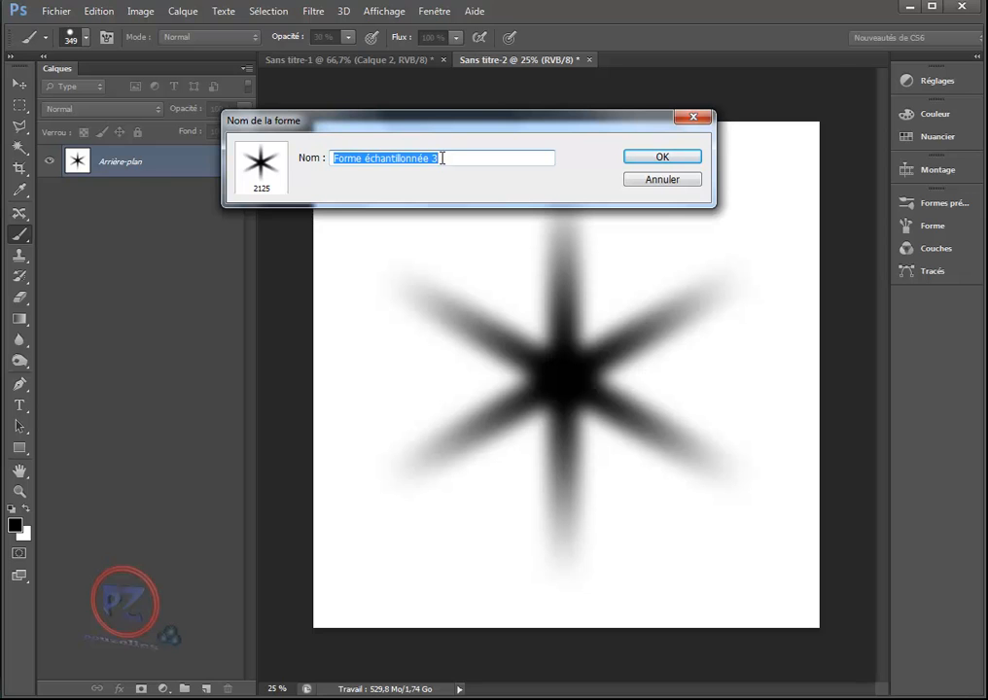
{"action": "type", "text": "etoile 1"}
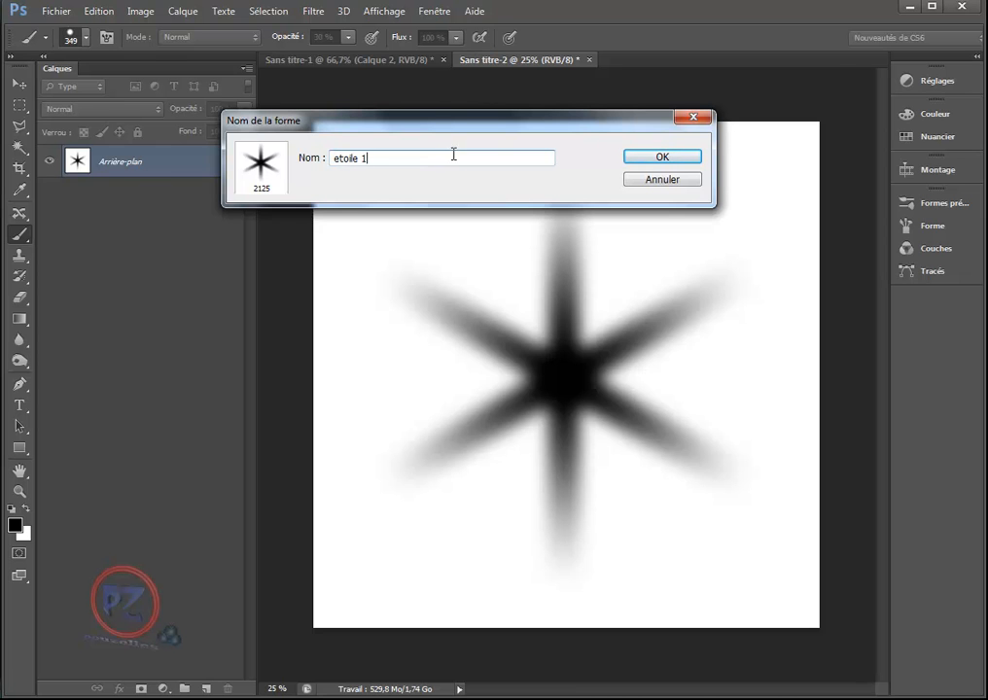
{"action": "left_click", "coordinate": [661, 158]}
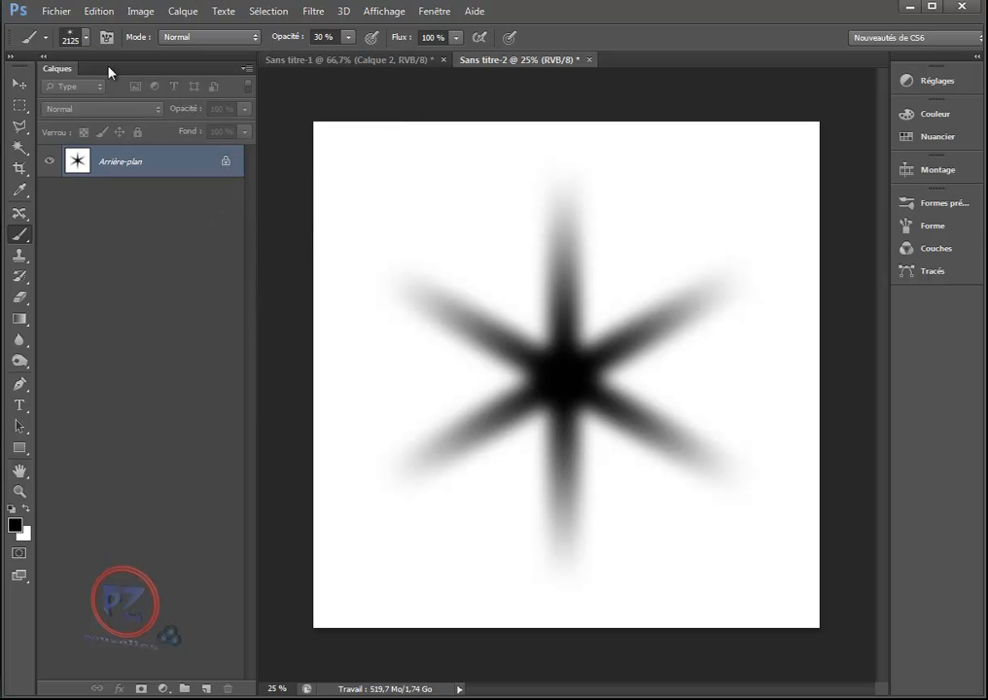
- Stamp the 2125 px star brush over the canvas's upper-left area at 30% opacity, and repeatedly in the same spot at 50% opacity
{"action": "left_click", "coordinate": [87, 37]}
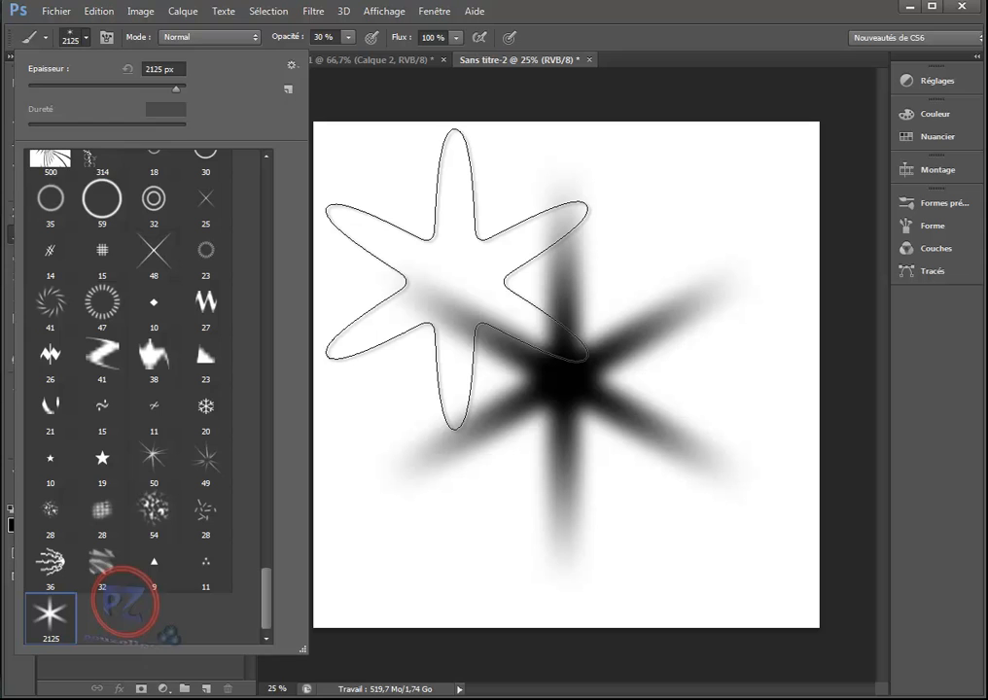
{"action": "left_click", "coordinate": [456, 279]}
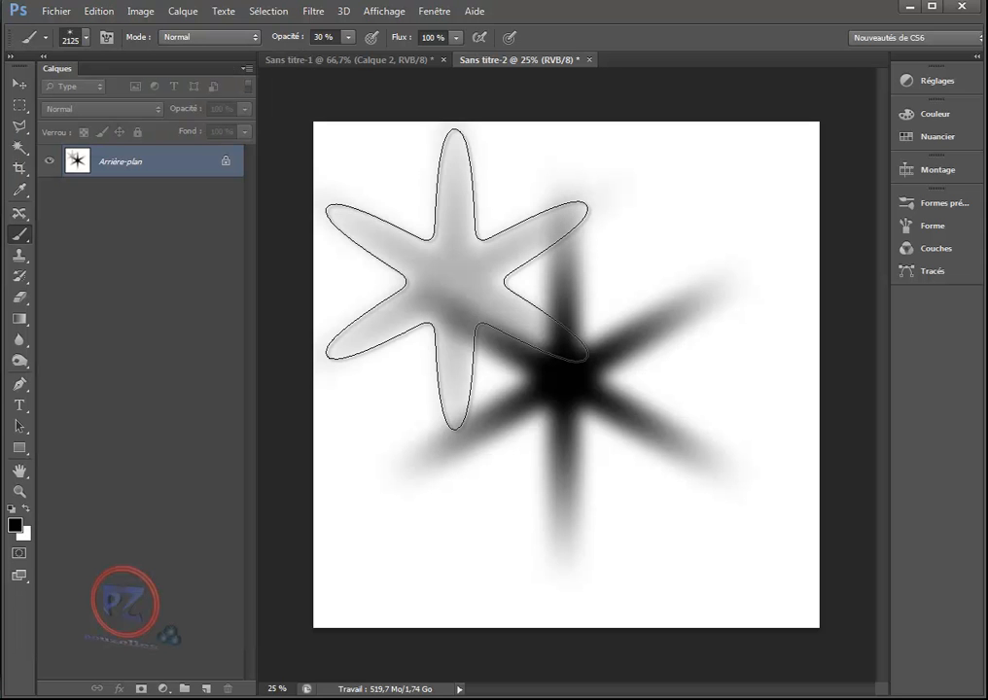
{"action": "left_click", "coordinate": [331, 37]}
{"action": "left_click_drag", "start_coordinate": [331, 38], "coordinate": [309, 41]}
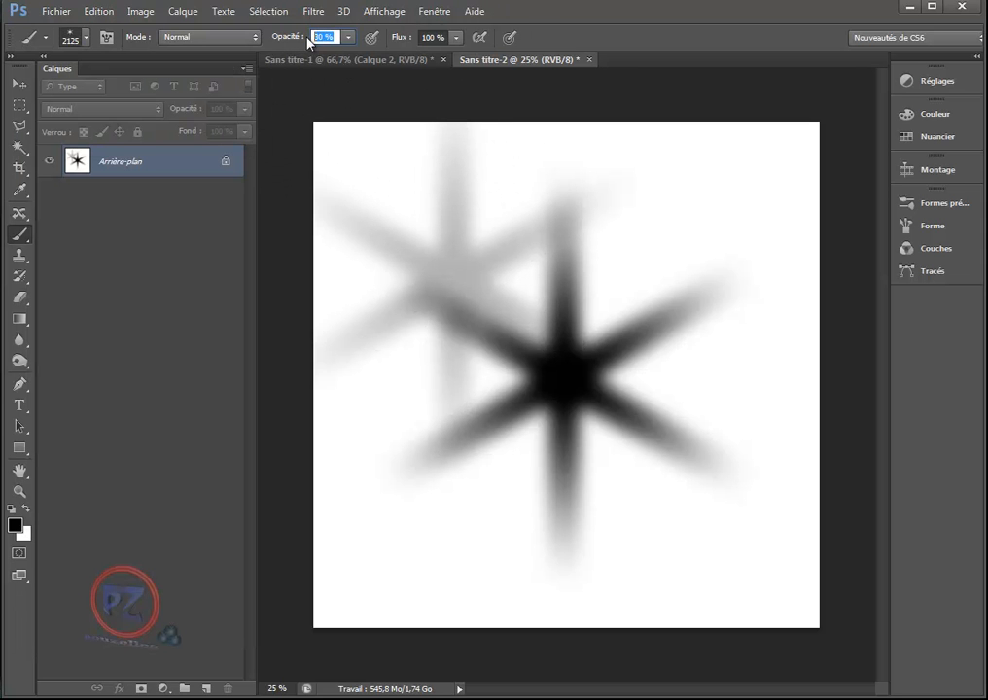
{"action": "type", "text": "50"}
{"action": "key", "text": "Return"}
{"action": "left_click", "coordinate": [453, 277]}
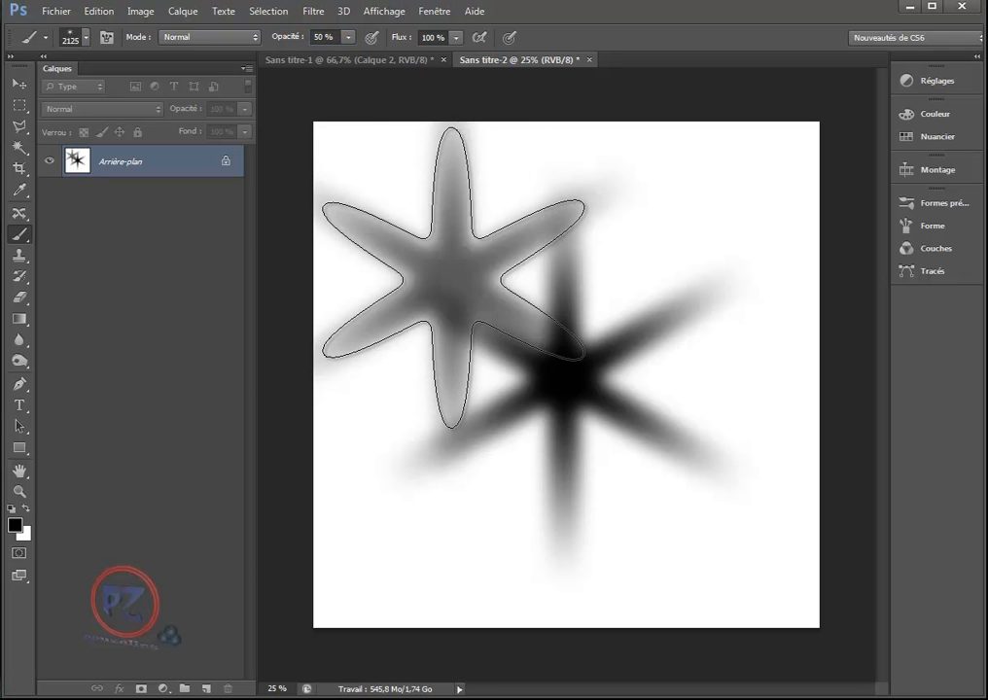
{"action": "left_click", "coordinate": [453, 277]}
{"action": "left_click", "coordinate": [453, 277]}
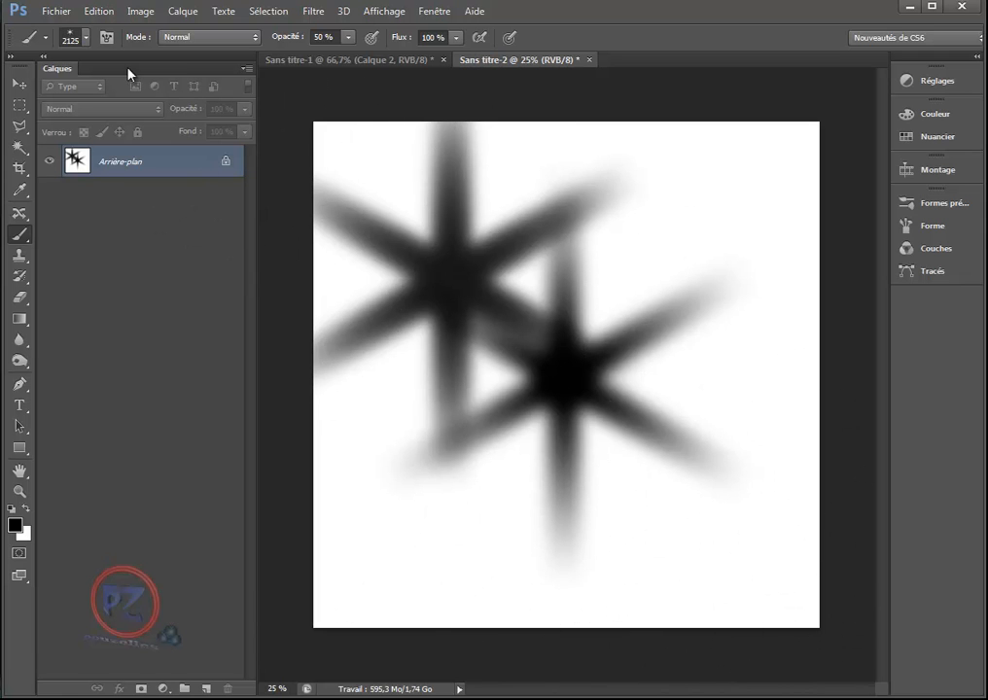
- Reduce the star brush to 110 px and stamp one small star in the white area above the central star
{"action": "left_click", "coordinate": [88, 40]}
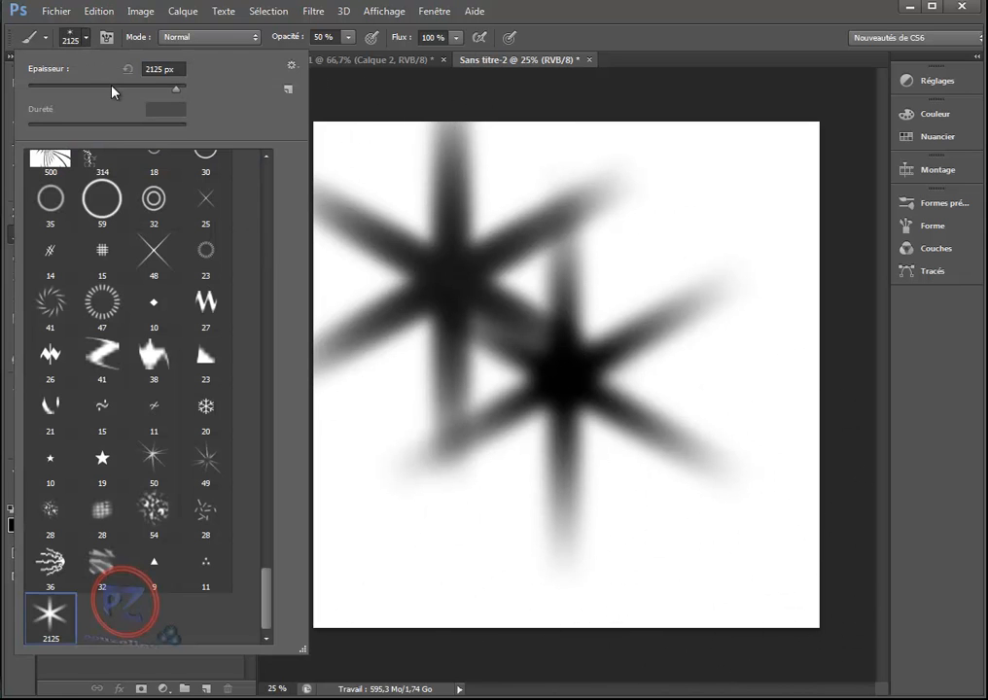
{"action": "left_click", "coordinate": [112, 89]}
{"action": "left_click", "coordinate": [640, 218]}
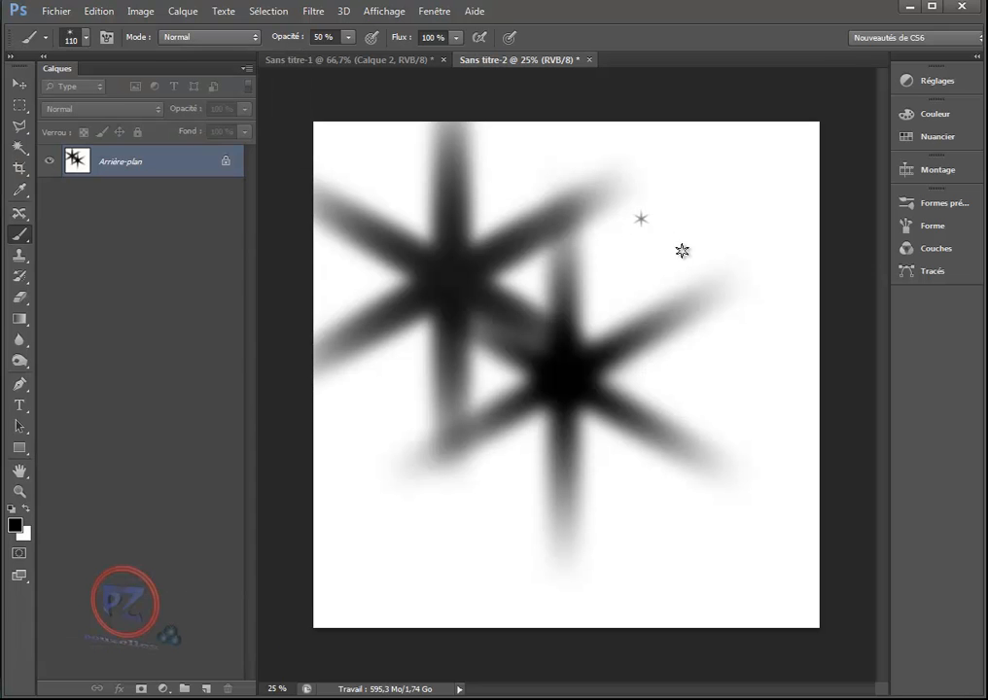
- Set the brush opacity to 100% and stamp twelve small stars scattered around the upper and right areas of the canvas
{"action": "left_click", "coordinate": [324, 36]}
{"action": "type", "text": "100"}
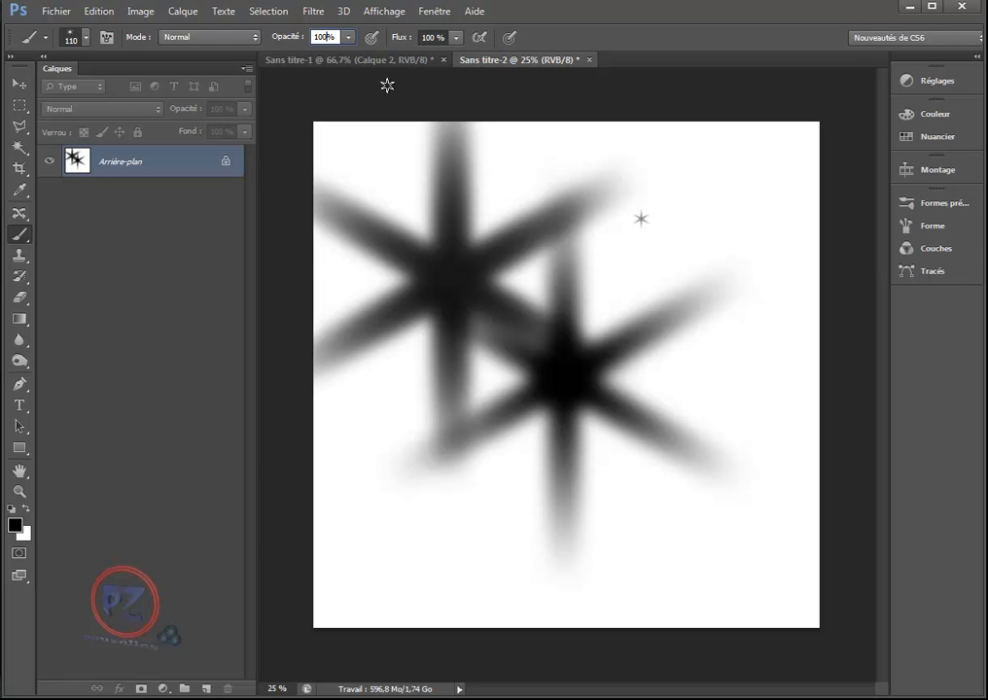
{"action": "left_click", "coordinate": [654, 209]}
{"action": "left_click", "coordinate": [701, 225]}
{"action": "left_click", "coordinate": [716, 290]}
{"action": "left_click", "coordinate": [765, 216]}
{"action": "left_click", "coordinate": [715, 157]}
{"action": "left_click", "coordinate": [537, 151]}
{"action": "left_click", "coordinate": [624, 284]}
{"action": "left_click", "coordinate": [709, 406]}
{"action": "left_click", "coordinate": [774, 336]}
{"action": "left_click", "coordinate": [754, 501]}
{"action": "left_click", "coordinate": [800, 391]}
{"action": "left_click", "coordinate": [726, 346]}
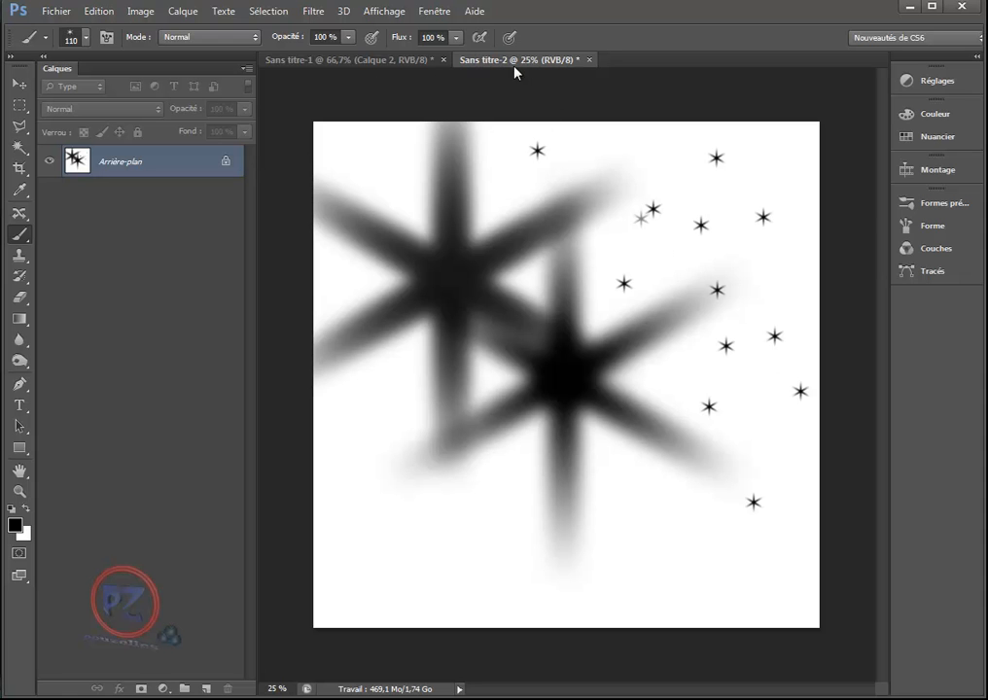
- Return to the airplane image and set the Gradient tool to the "Premier plan -> transparent" preset with white as the foreground color
{"action": "left_click", "coordinate": [394, 61]}
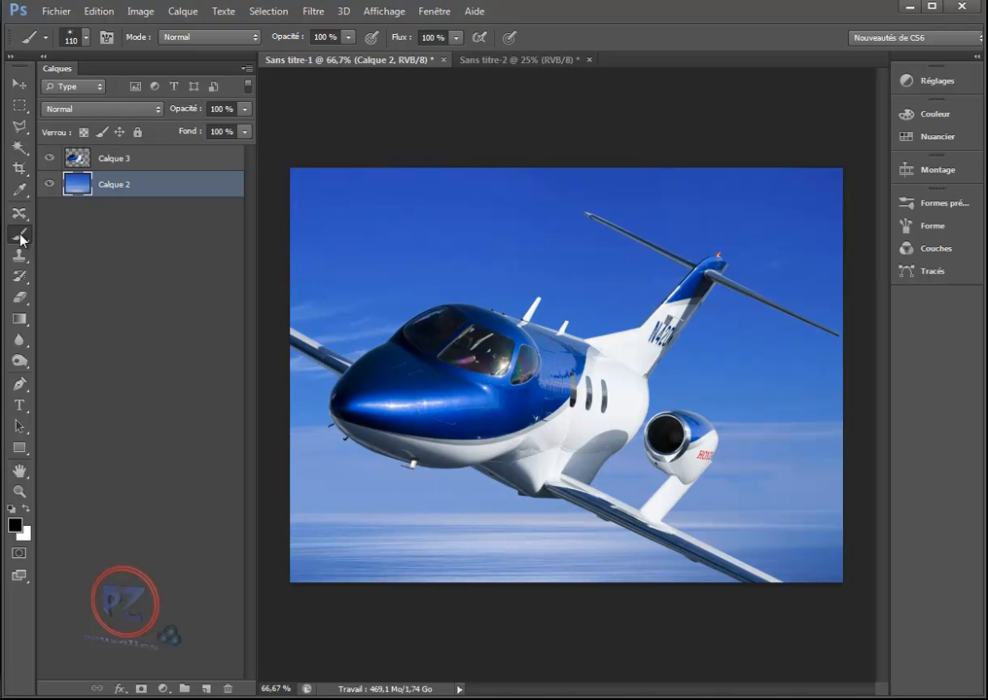
{"action": "left_click", "coordinate": [19, 318]}
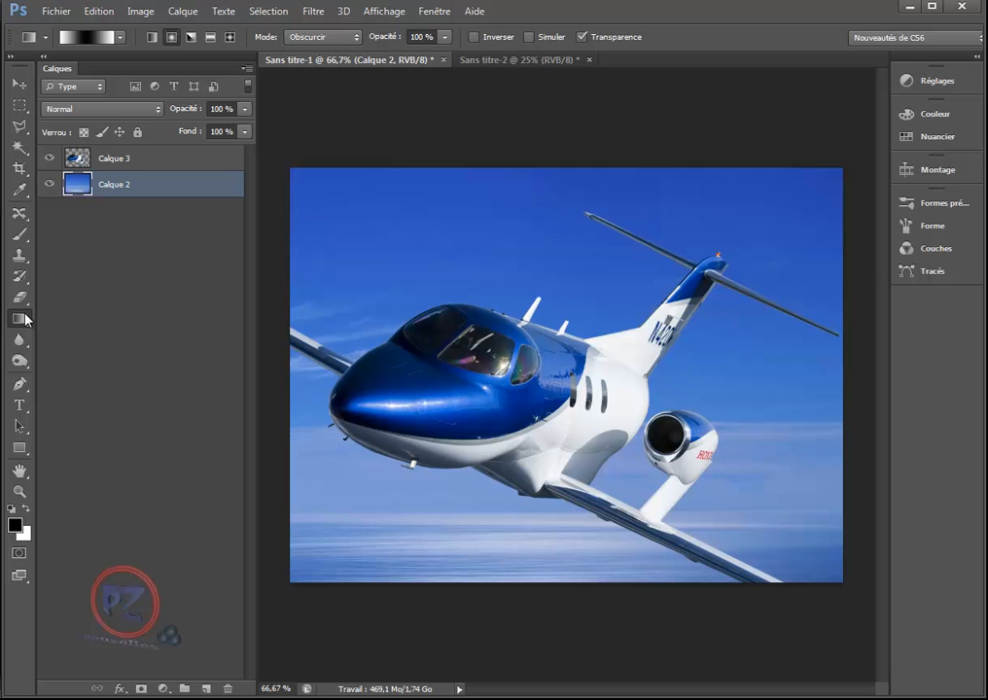
{"action": "left_click", "coordinate": [93, 41]}
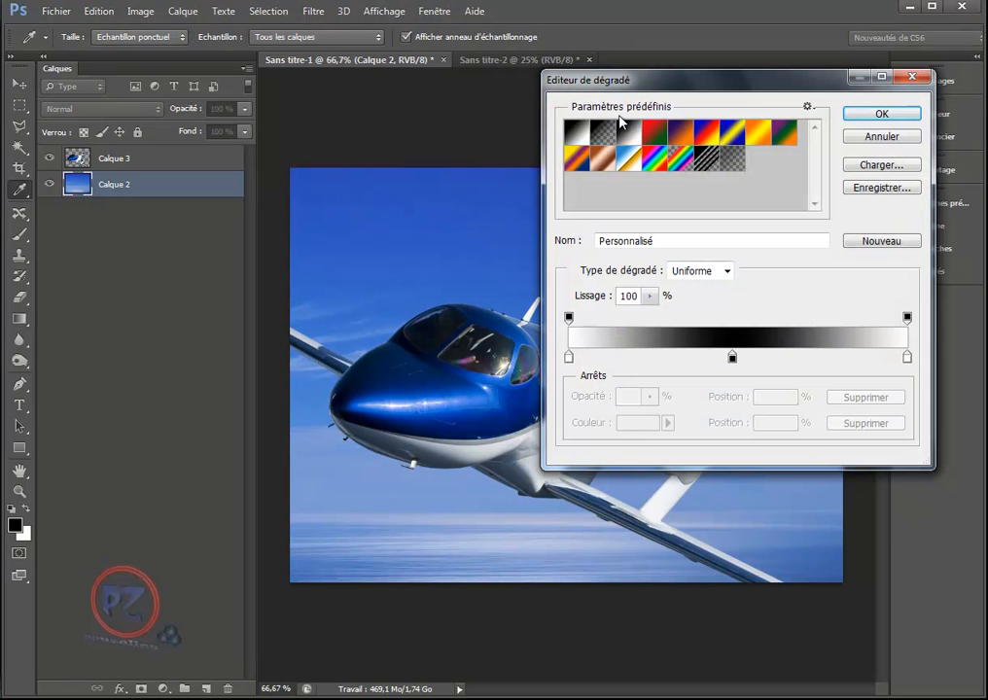
{"action": "left_click", "coordinate": [882, 113]}
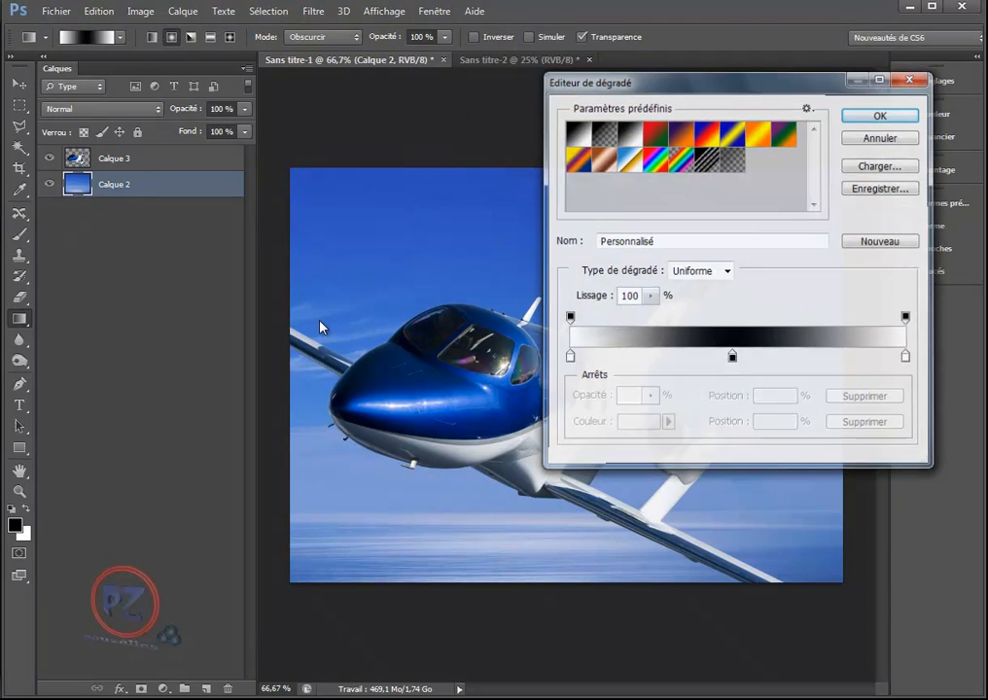
{"action": "left_click", "coordinate": [25, 510]}
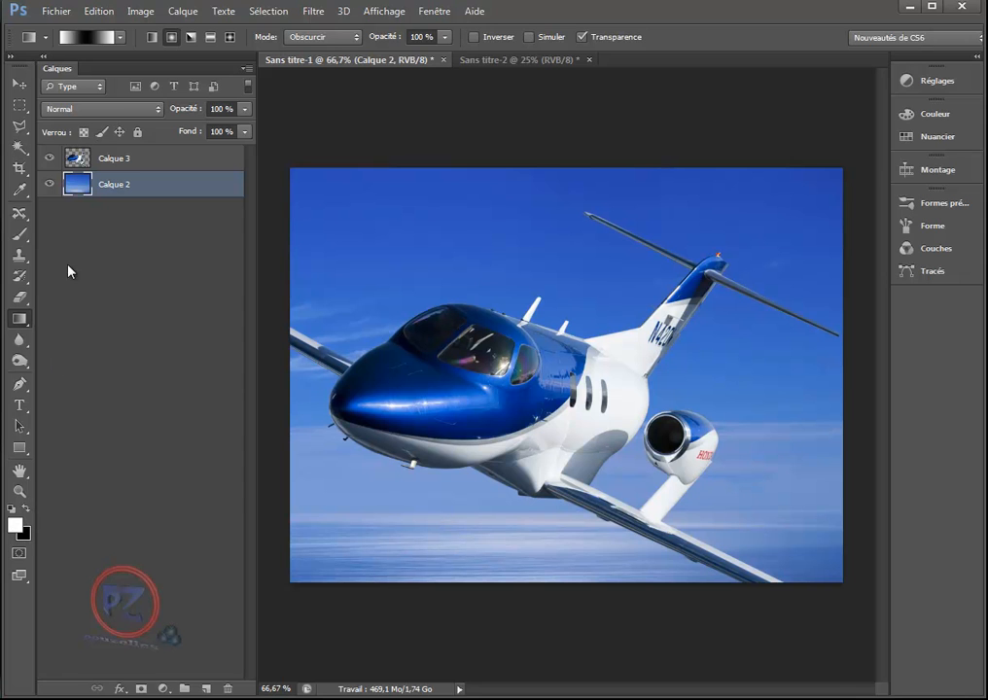
{"action": "left_click", "coordinate": [81, 37]}
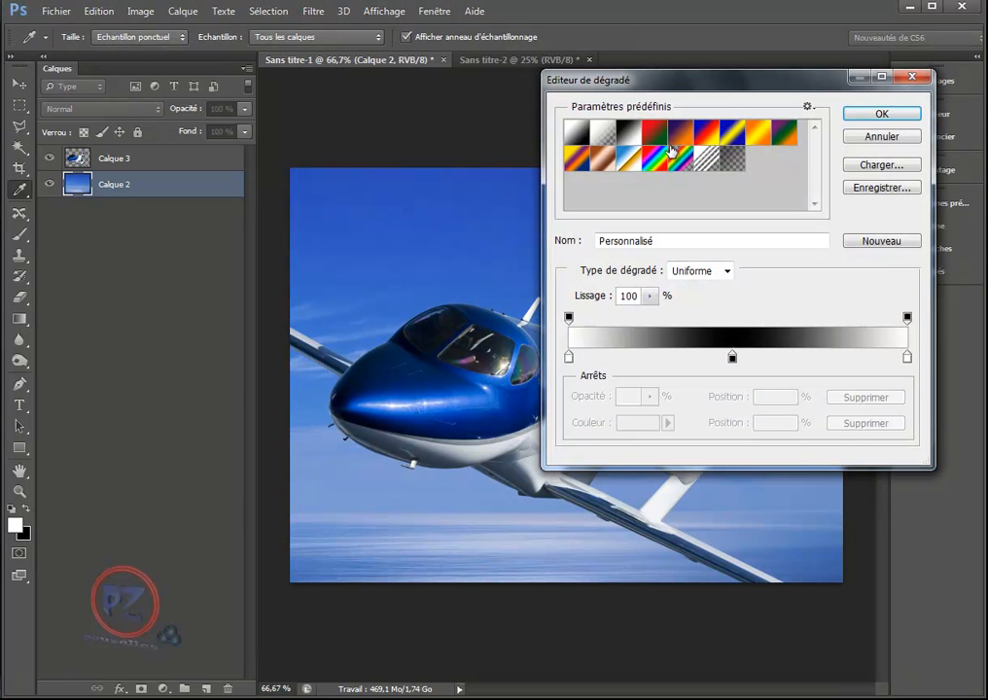
{"action": "left_click", "coordinate": [604, 131]}
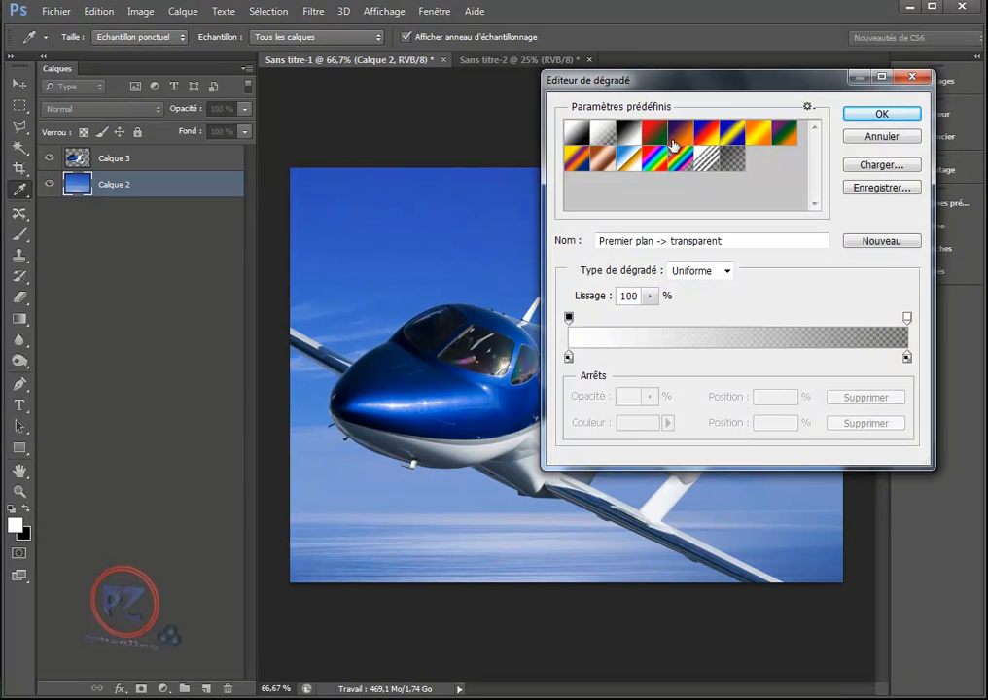
{"action": "left_click", "coordinate": [887, 115]}
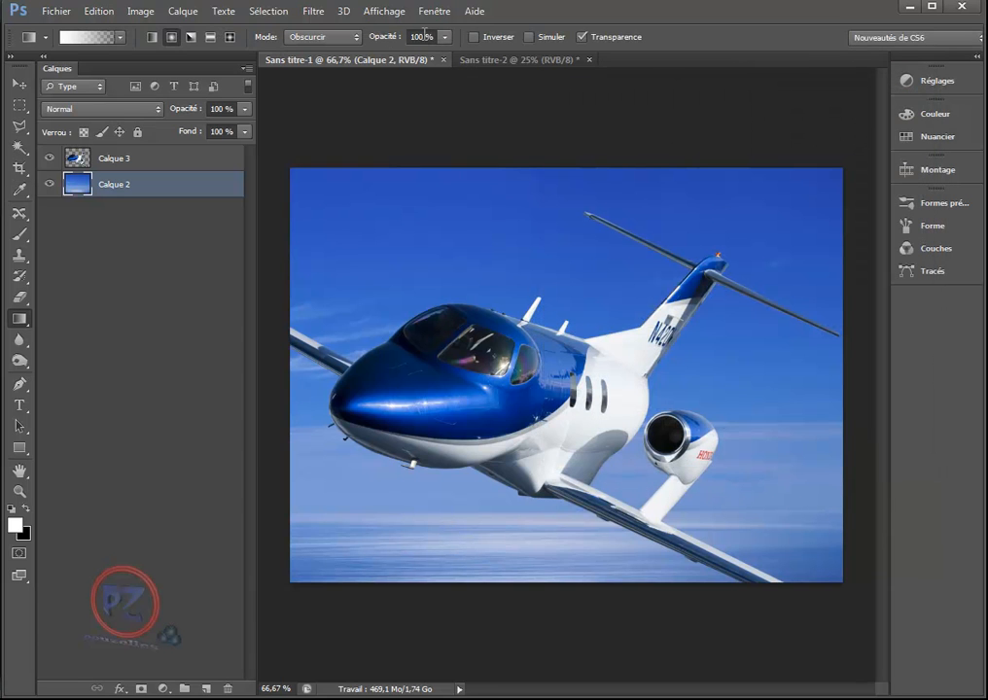
- Set the gradient opacity to 30% and try a radial gradient from the upper sky toward the lower-left corner on Calque 2
{"action": "left_click", "coordinate": [393, 37]}
{"action": "type", "text": "30"}
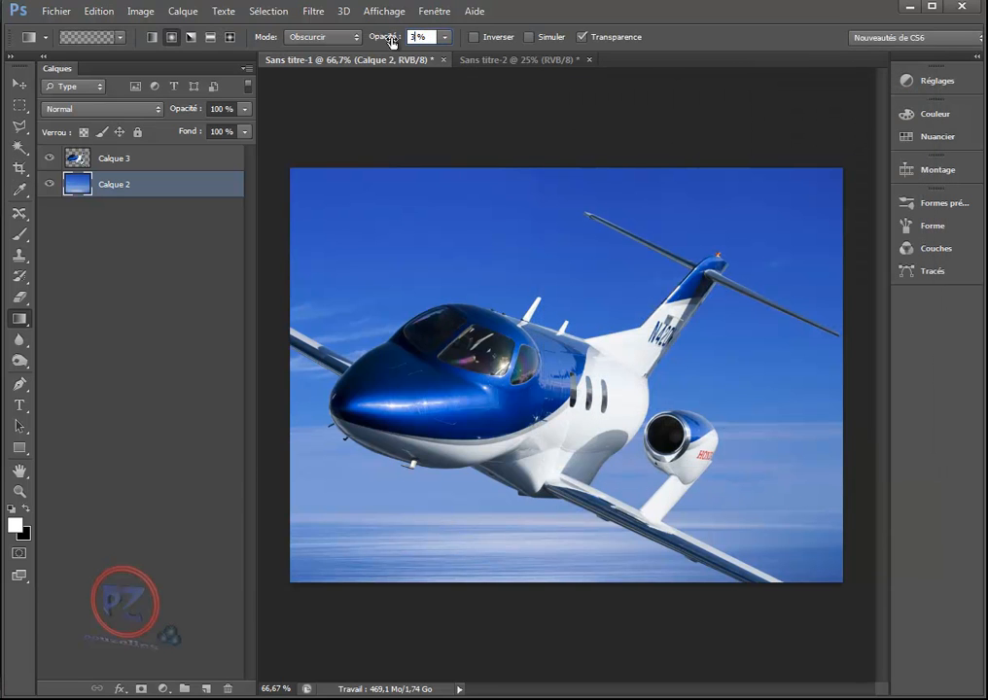
{"action": "key", "text": "Return"}
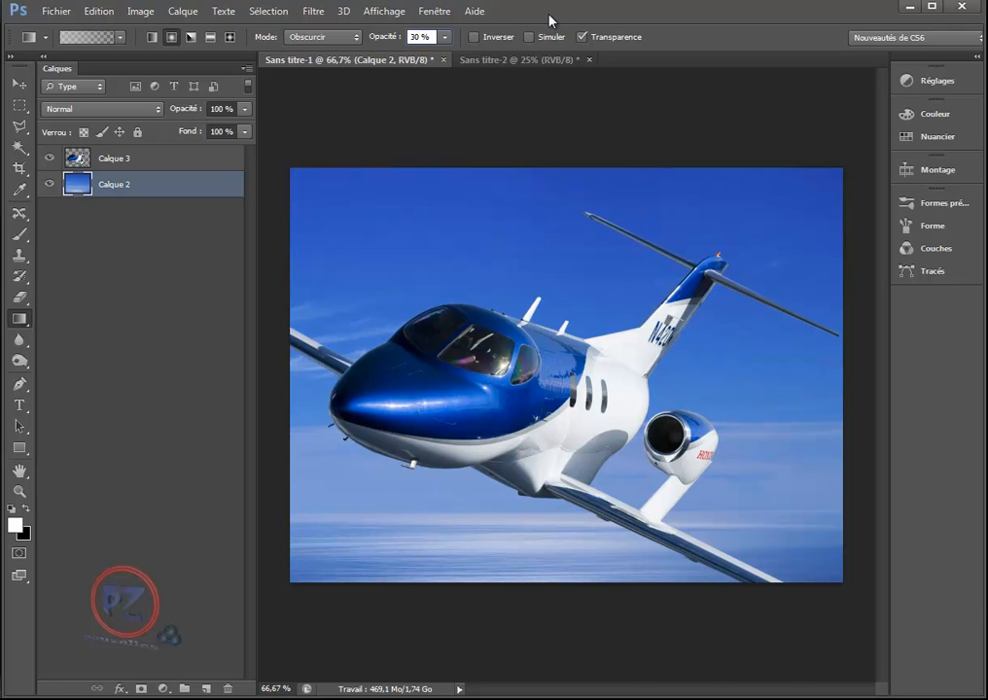
{"action": "left_click_drag", "start_coordinate": [454, 238], "coordinate": [205, 601]}
- Create a new empty layer and place it between the airplane layer and the sky layer
{"action": "left_click", "coordinate": [153, 164]}
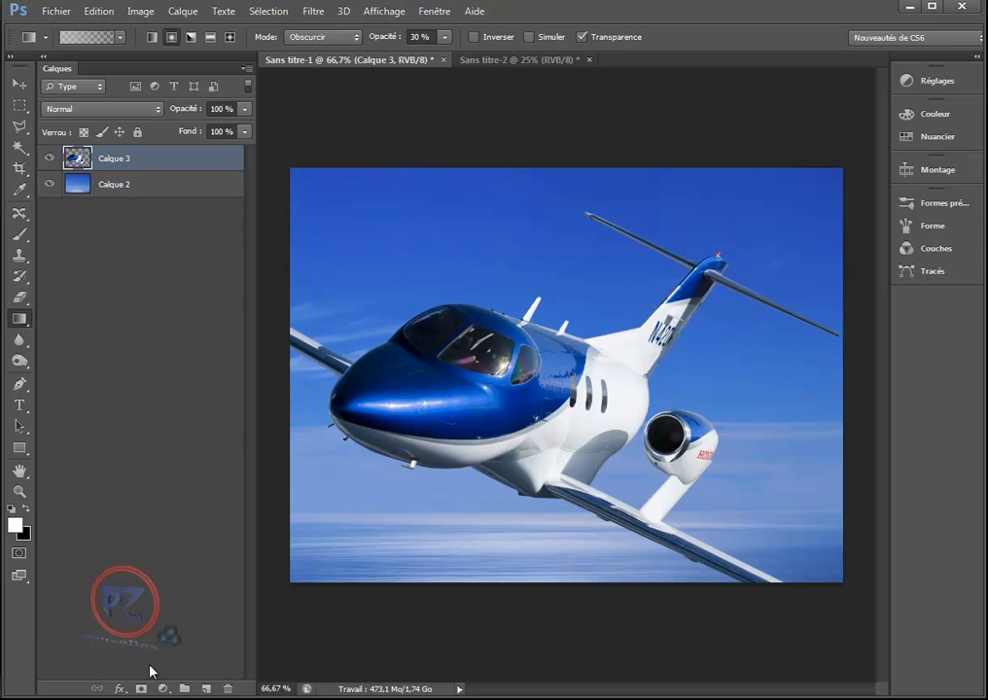
{"action": "left_click", "coordinate": [206, 688]}
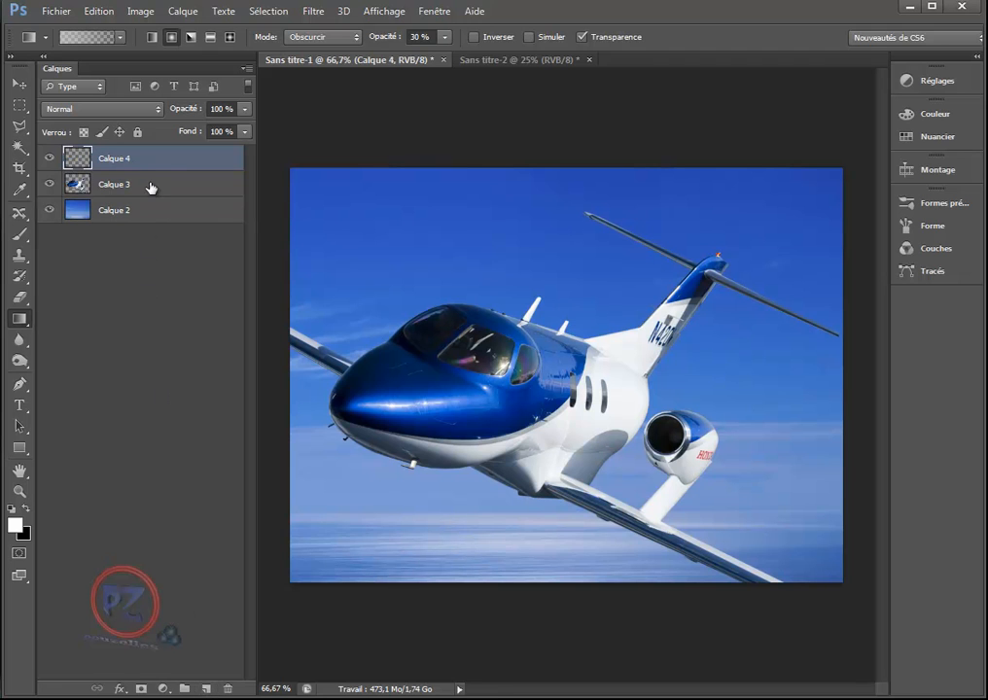
{"action": "left_click_drag", "start_coordinate": [155, 161], "coordinate": [154, 198]}
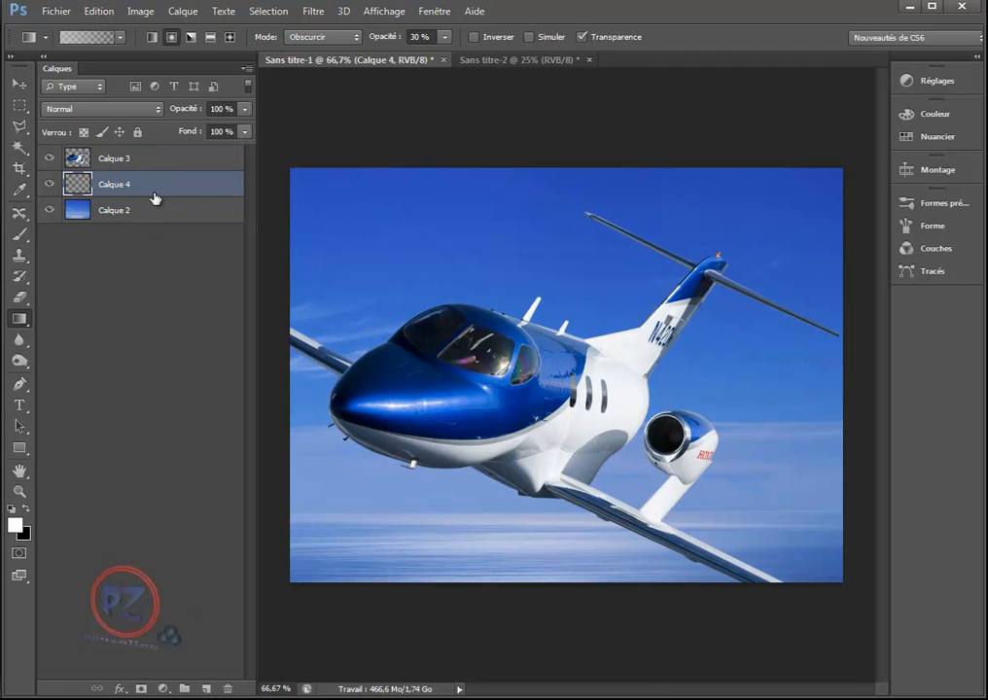
- Draw three white radial gradients on the new layer, each from the upper sky to beyond the image's lower-left area
{"action": "left_click_drag", "start_coordinate": [491, 219], "coordinate": [354, 610]}
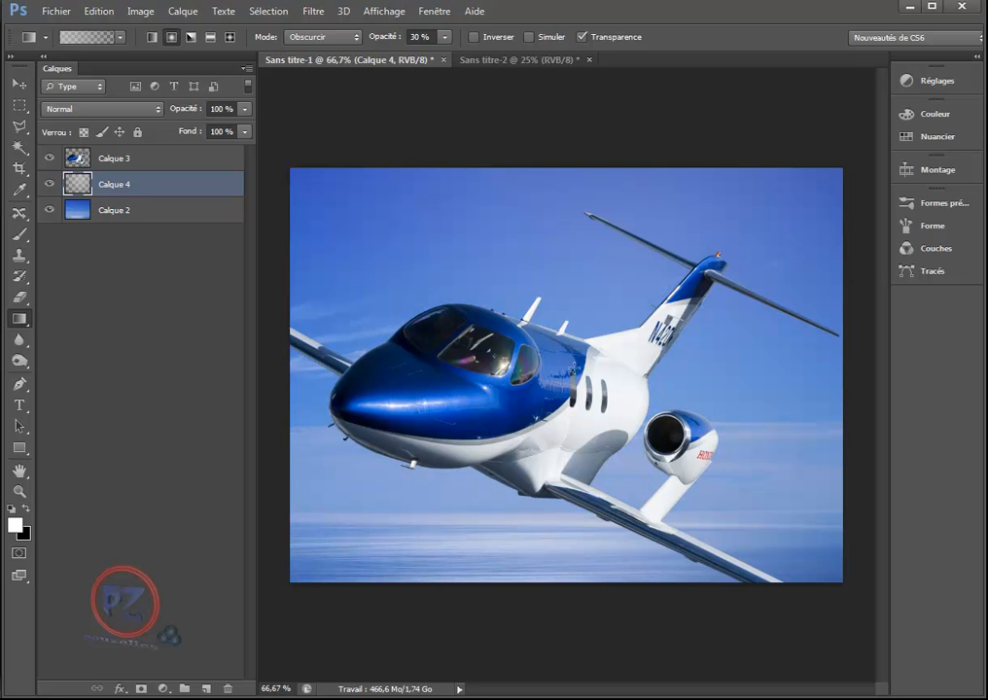
{"action": "left_click_drag", "start_coordinate": [607, 284], "coordinate": [230, 606]}
{"action": "left_click_drag", "start_coordinate": [611, 285], "coordinate": [194, 569]}
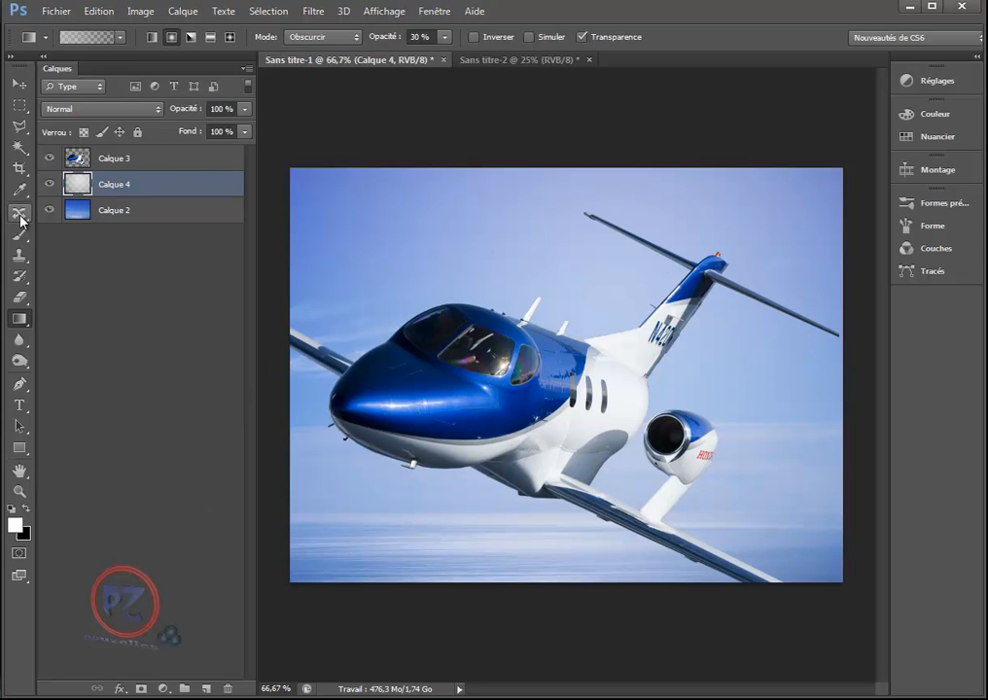
- Set the History Brush to the custom six-armed star tip at 197 px with 30% opacity
{"action": "left_click", "coordinate": [20, 279]}
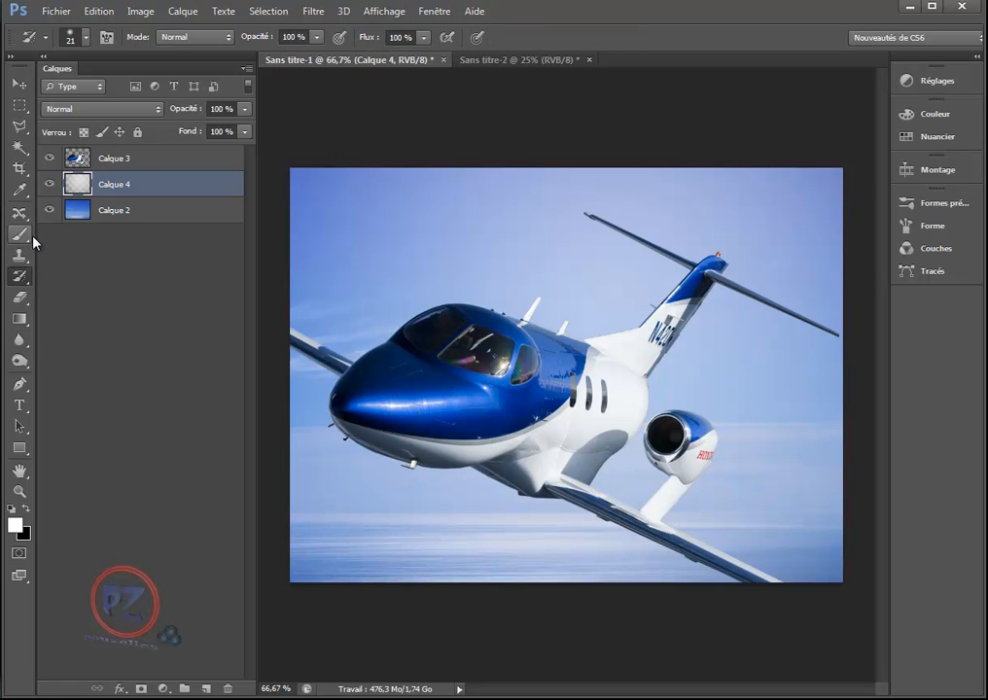
{"action": "left_click", "coordinate": [84, 40]}
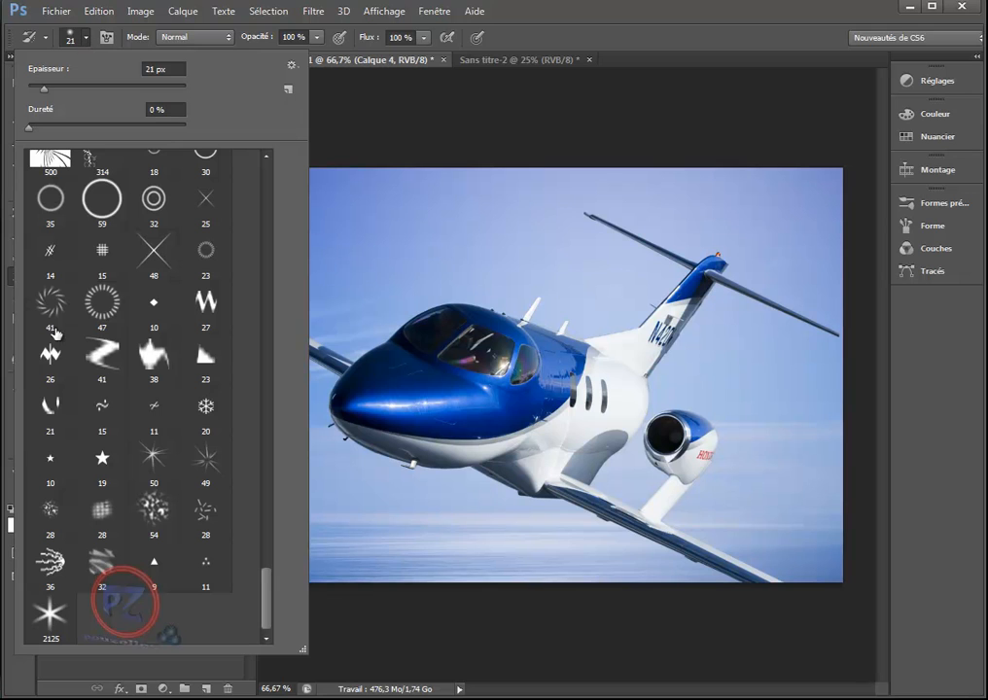
{"action": "left_click", "coordinate": [51, 616]}
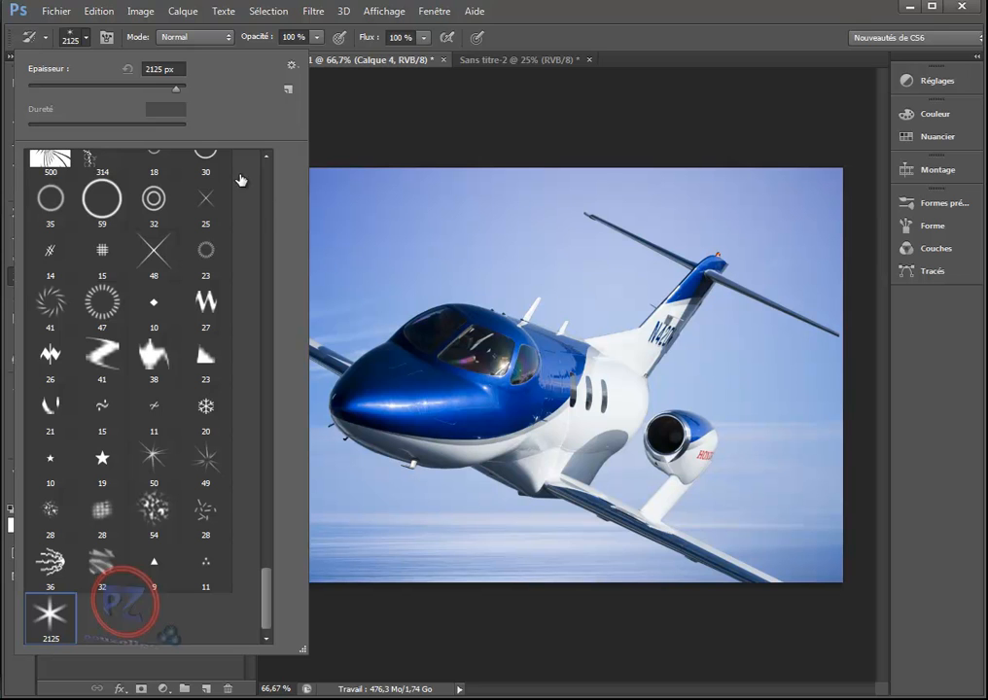
{"action": "left_click_drag", "start_coordinate": [176, 87], "coordinate": [185, 88]}
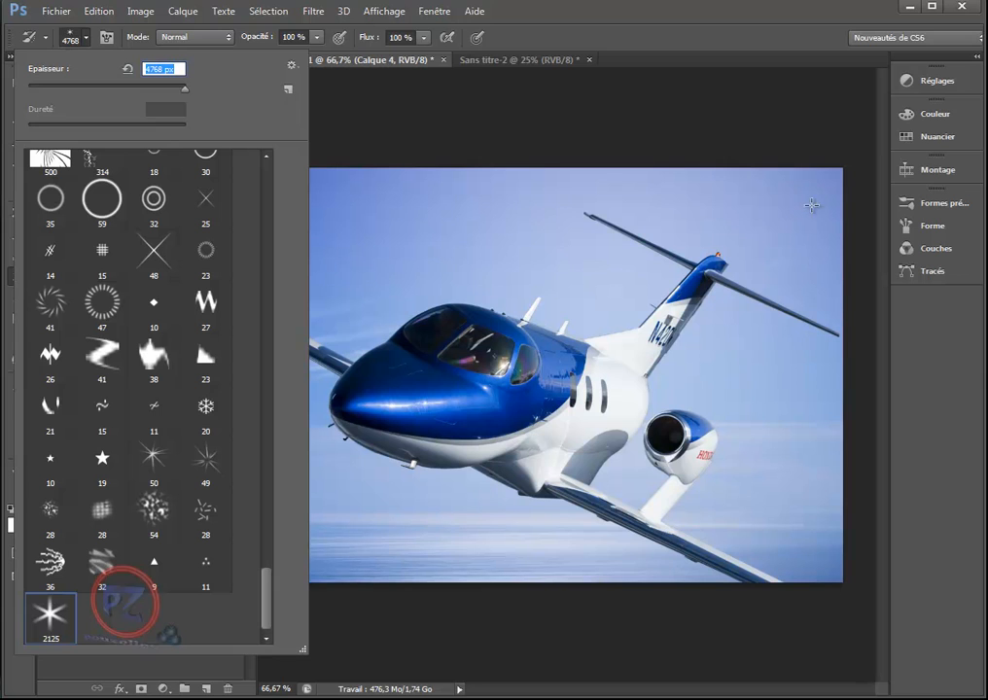
{"action": "left_click", "coordinate": [162, 88]}
{"action": "left_click", "coordinate": [150, 87]}
{"action": "left_click_drag", "start_coordinate": [148, 87], "coordinate": [145, 88]}
{"action": "left_click", "coordinate": [263, 37]}
{"action": "type", "text": "30"}
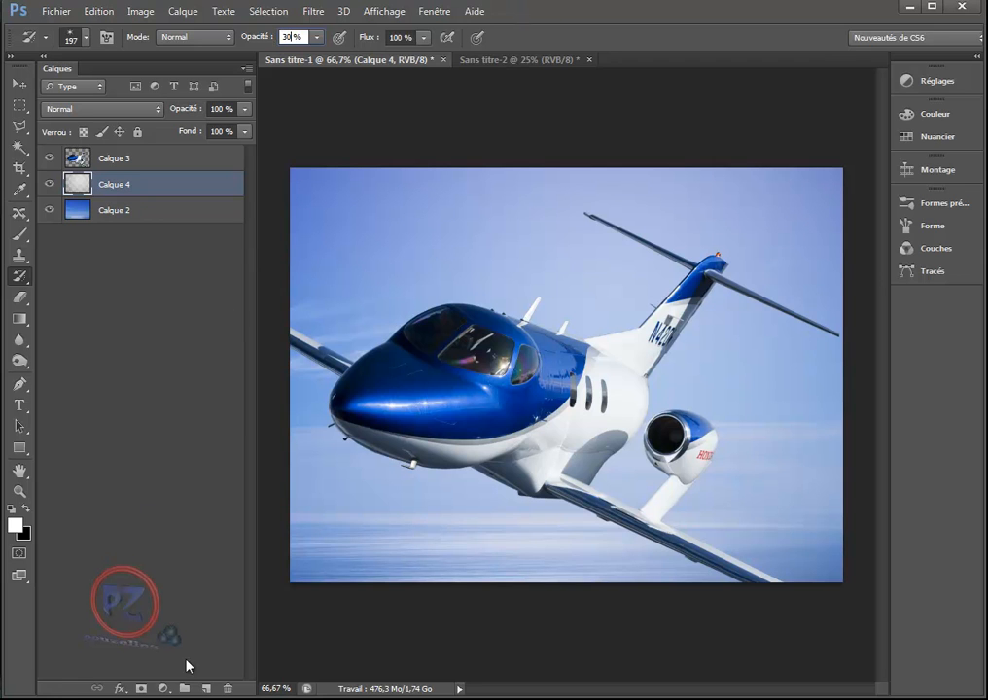
- Add another empty layer and move it above the airplane layer, keeping it selected
{"action": "left_click", "coordinate": [206, 689]}
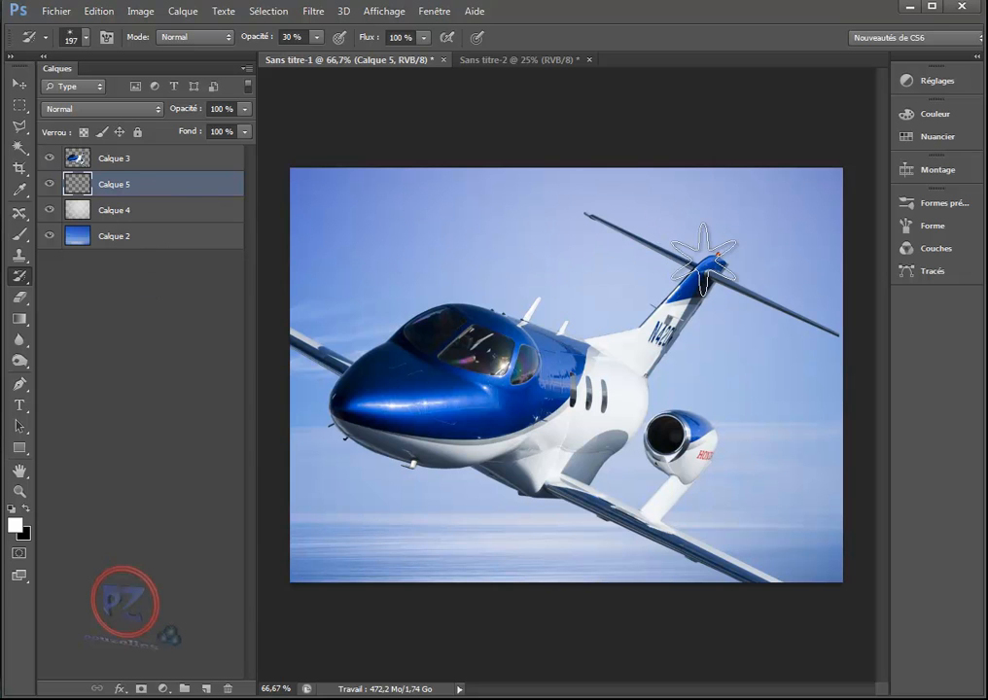
{"action": "left_click_drag", "start_coordinate": [176, 189], "coordinate": [177, 154]}
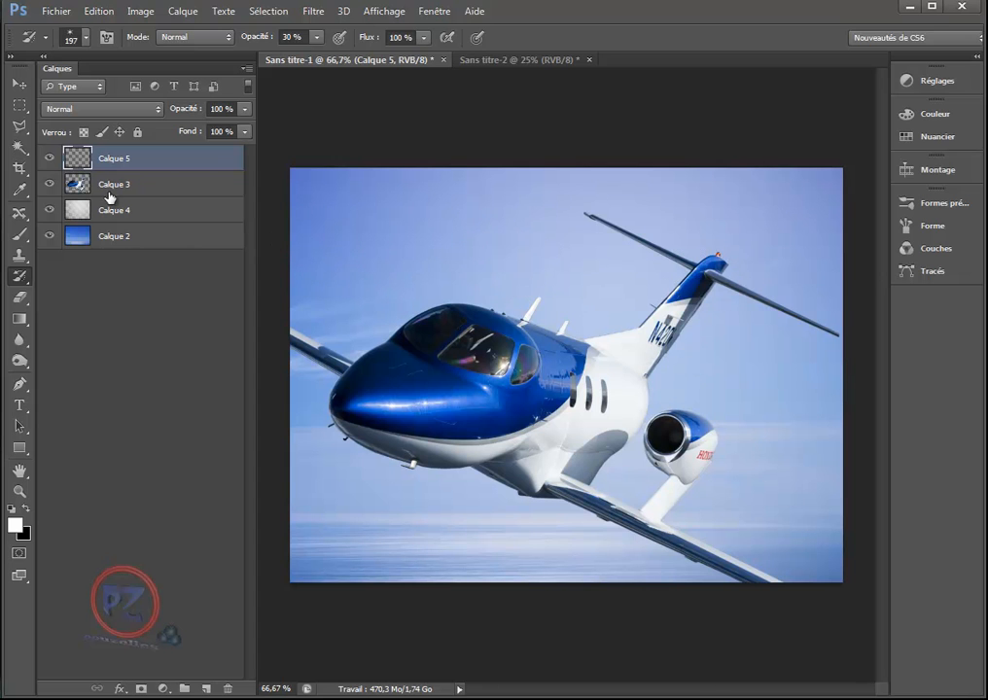
{"action": "left_click", "coordinate": [114, 159]}
- Check the foreground color in the color picker and keep it at white (ffffff)
{"action": "key", "text": "i"}
{"action": "left_click", "coordinate": [15, 525]}
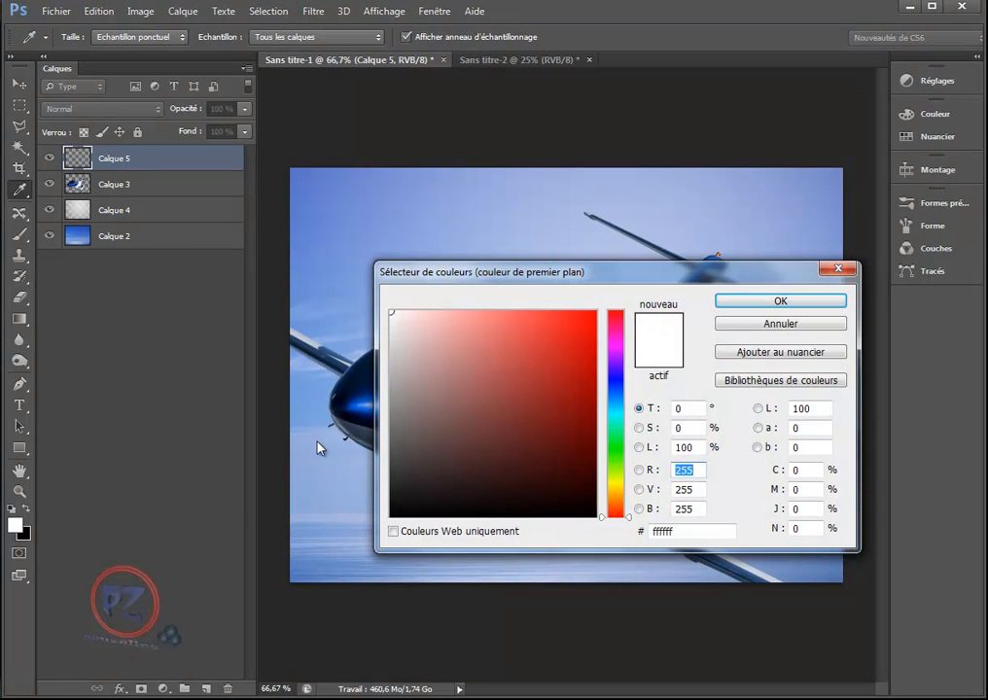
{"action": "left_click", "coordinate": [778, 301]}
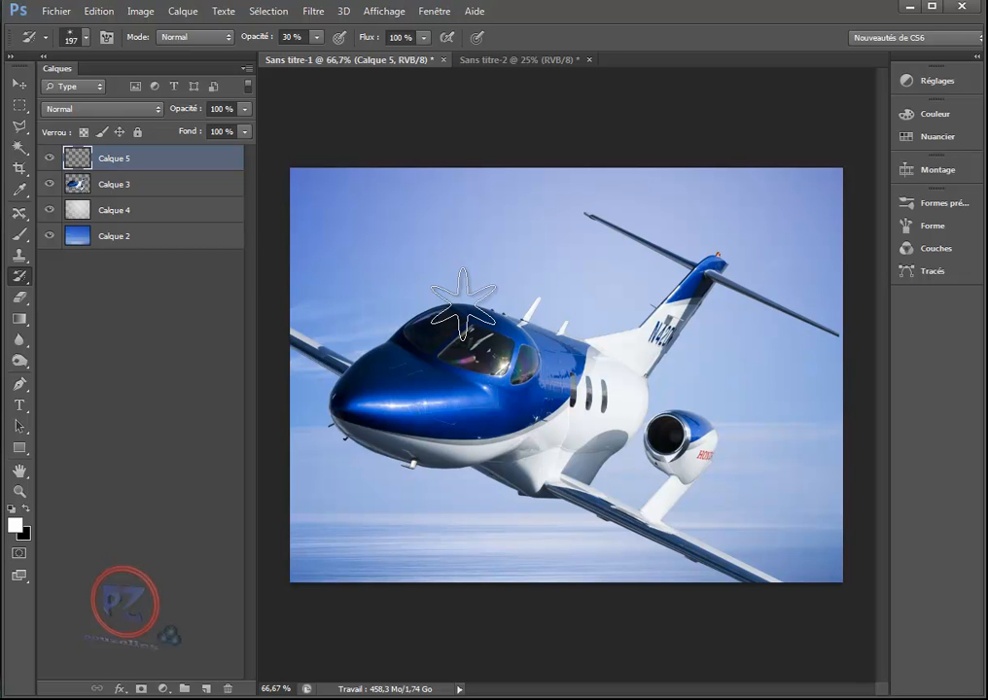
- Raise the History Brush opacity to 100%
{"action": "left_click", "coordinate": [254, 36]}
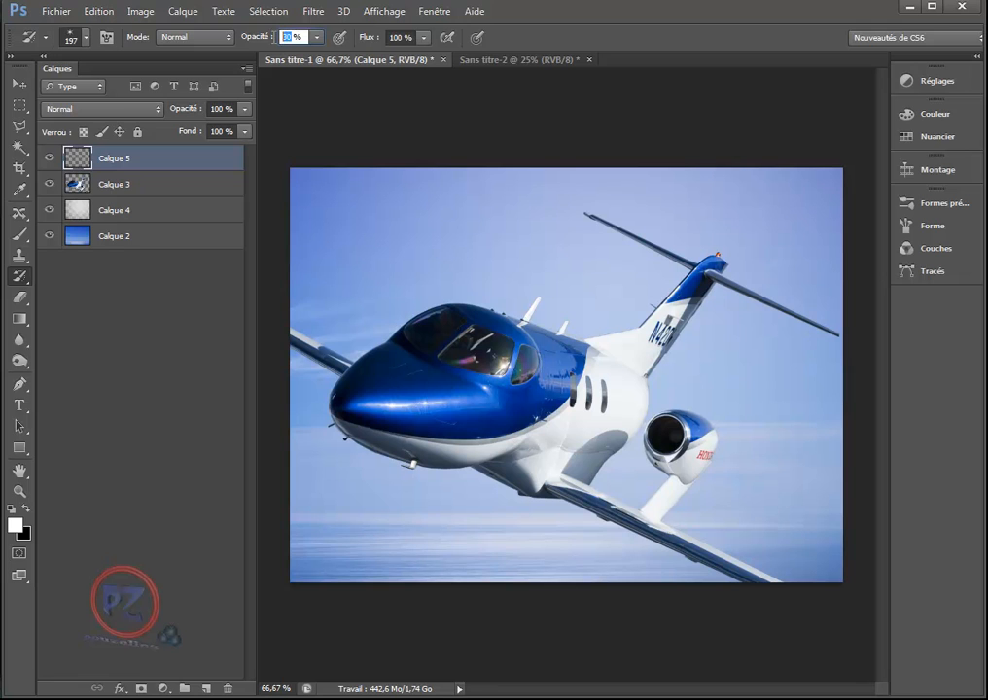
{"action": "type", "text": "100"}
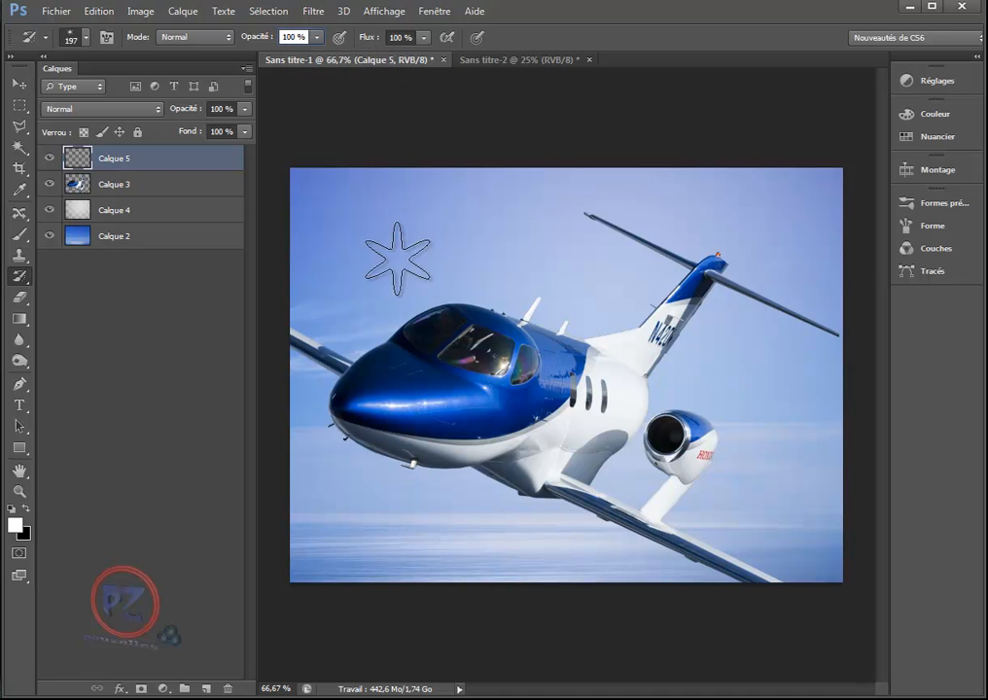
{"action": "key", "text": "Return"}
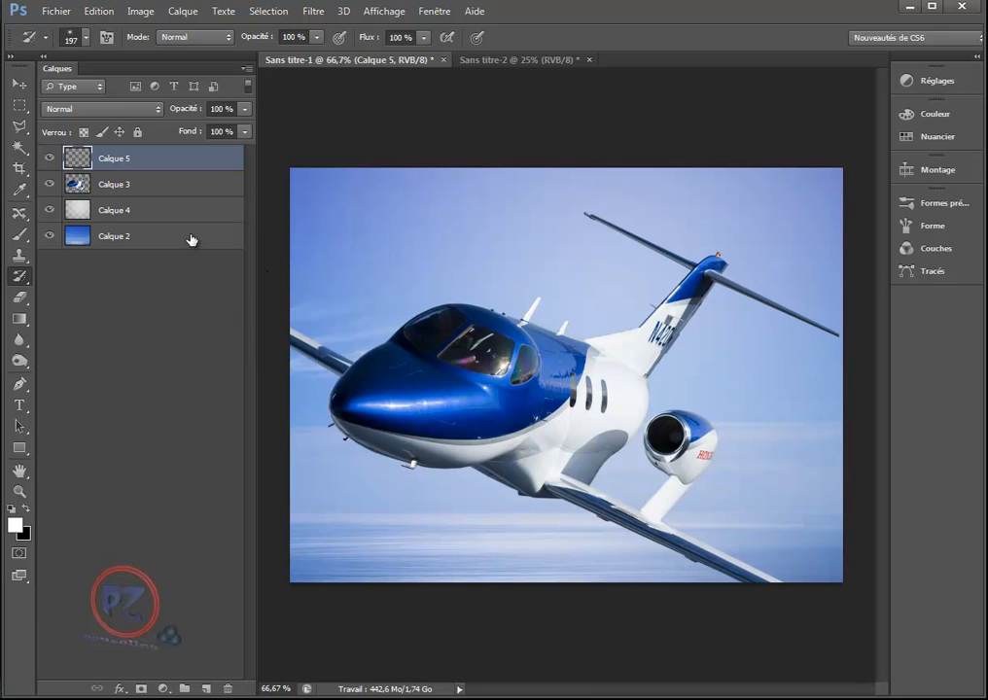
- Reselect the 2125 px star tip for the History Brush and reduce its size to 195 px
{"action": "left_click", "coordinate": [86, 39]}
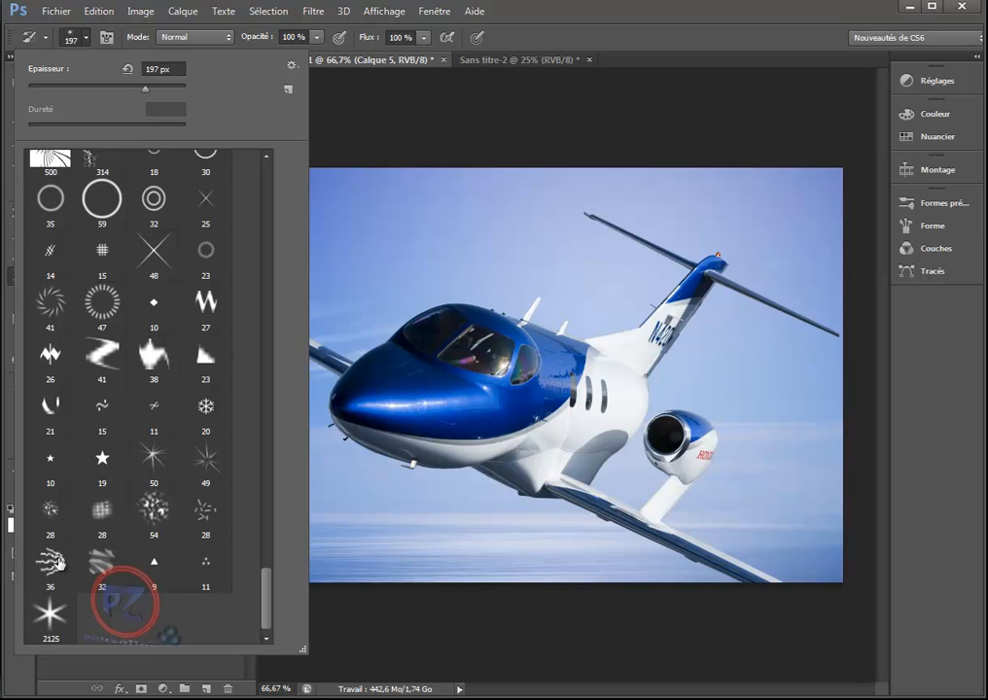
{"action": "left_click", "coordinate": [49, 622]}
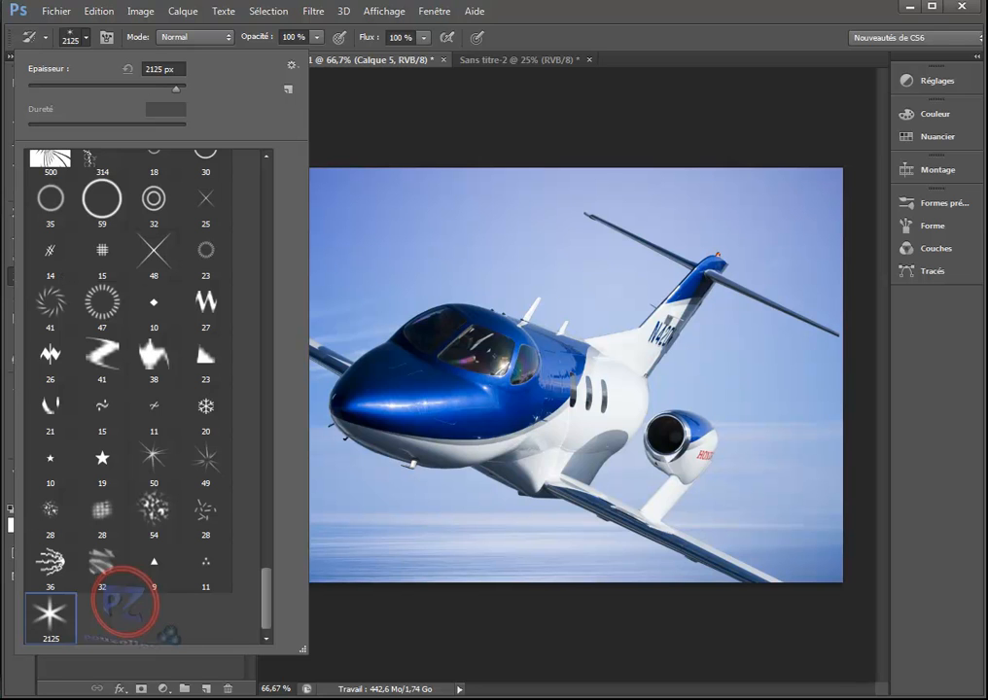
{"action": "key", "text": "Return"}
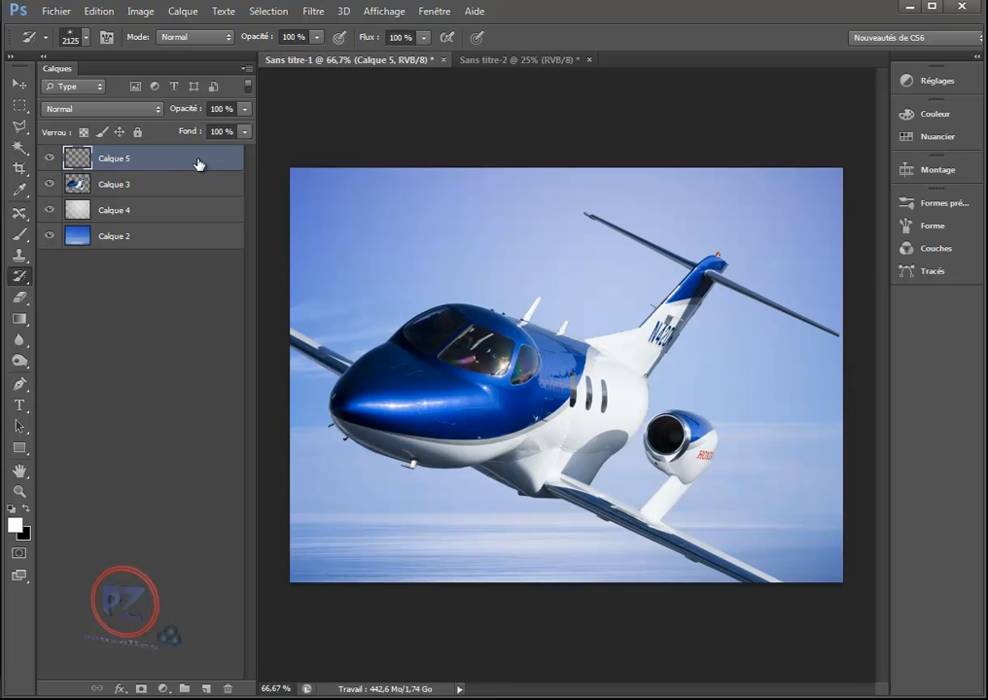
{"action": "left_click", "coordinate": [86, 38]}
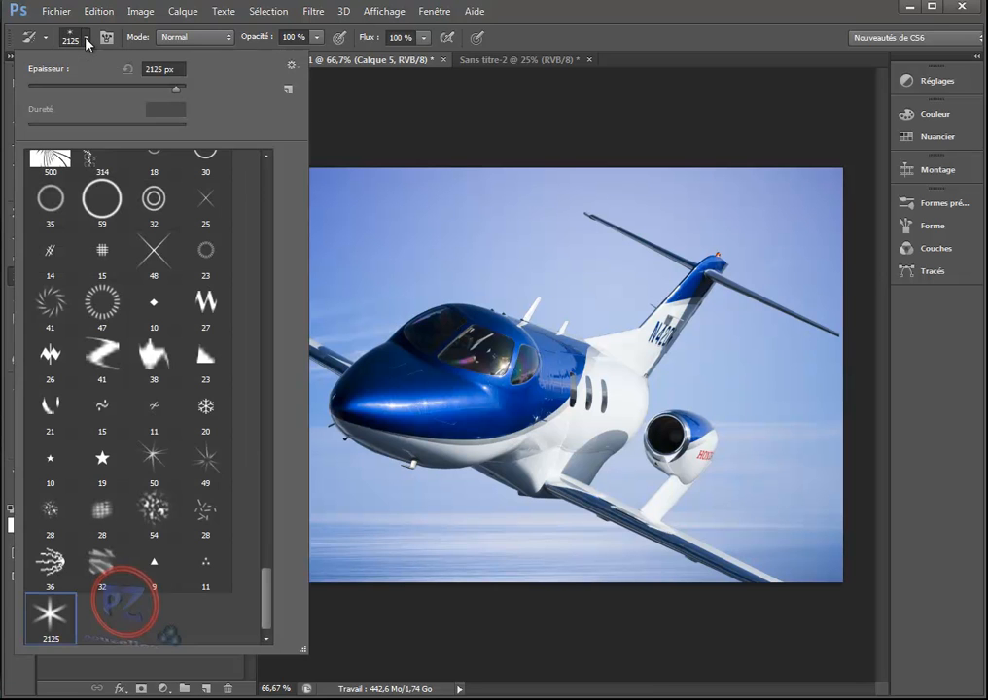
{"action": "left_click_drag", "start_coordinate": [145, 90], "coordinate": [150, 88]}
{"action": "left_click_drag", "start_coordinate": [146, 90], "coordinate": [157, 90]}
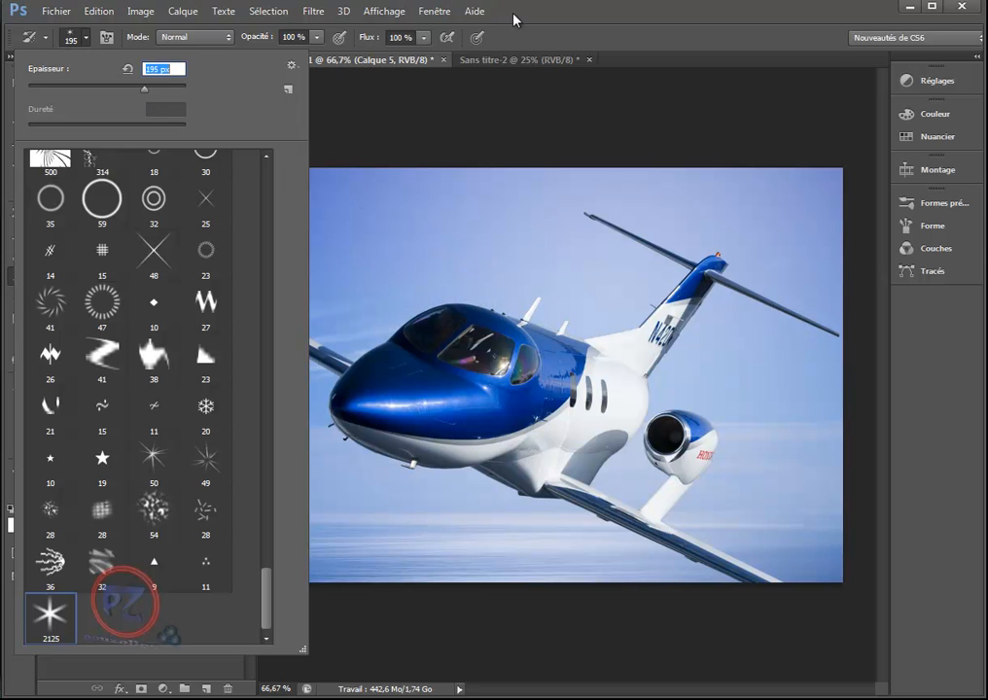
{"action": "left_click", "coordinate": [542, 16]}
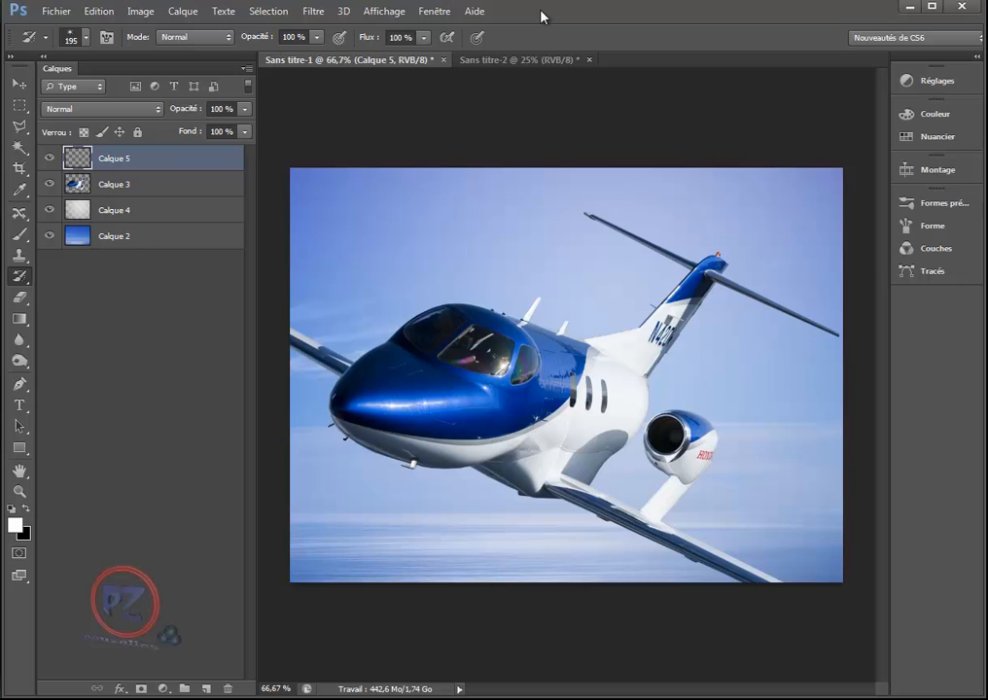
- Make a short star-tip History Brush stroke over the top of the tail fin on the airplane layer, Calque 3
{"action": "left_click", "coordinate": [110, 189]}
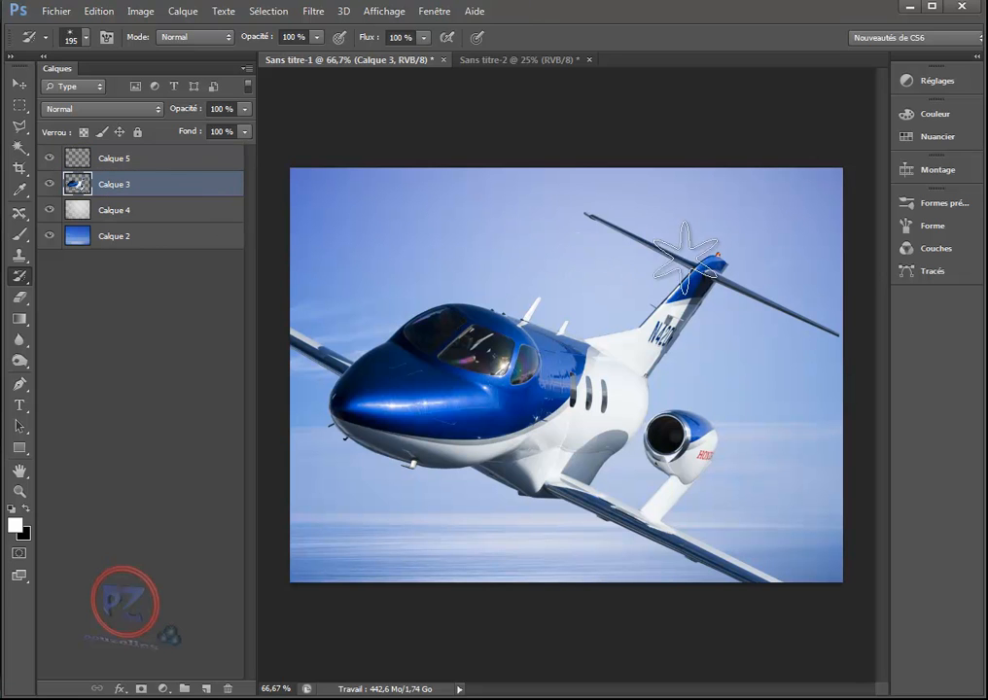
{"action": "left_click_drag", "start_coordinate": [700, 256], "coordinate": [706, 259]}
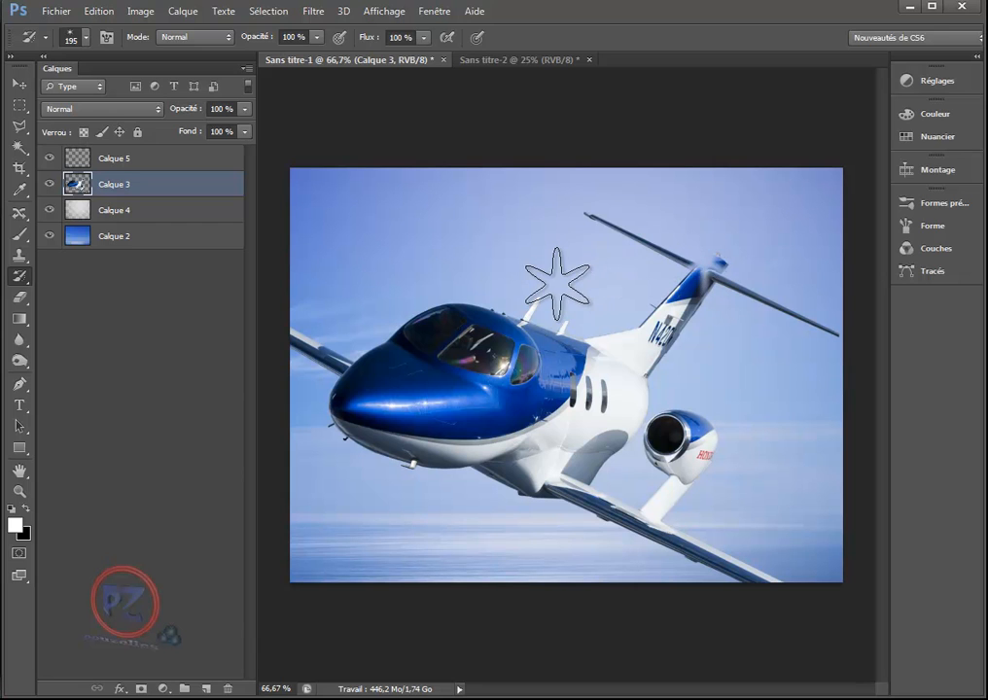
- Undo the star-tip History Brush stroke over the top of the tail fin
{"action": "left_click", "coordinate": [98, 12]}
{"action": "left_click", "coordinate": [116, 29]}
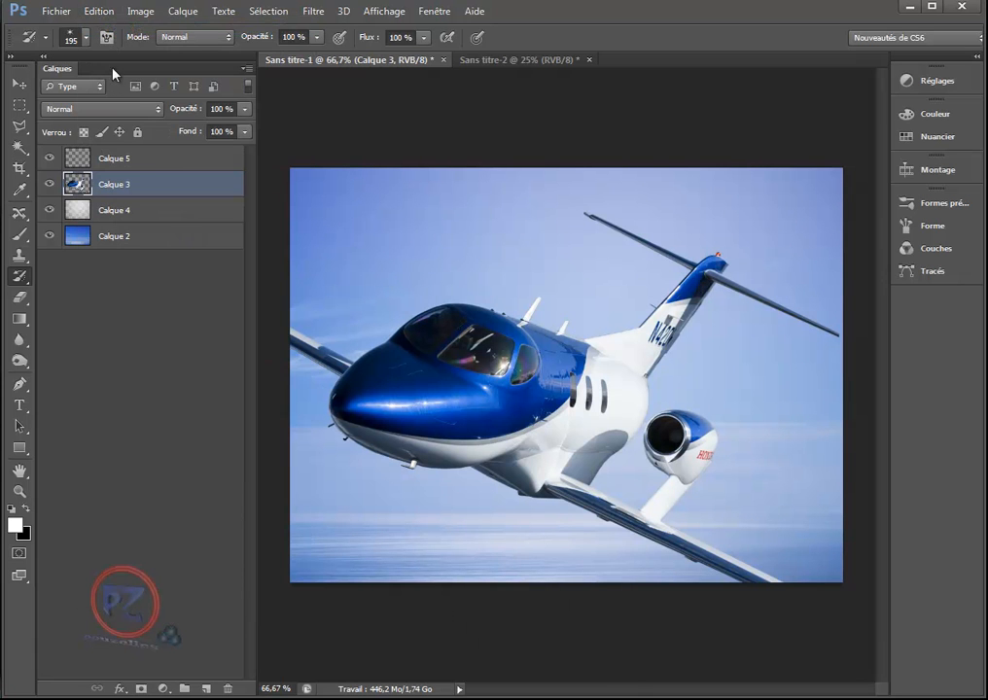
- Try star-tip History Brush marks over the tail fin and the cockpit roof on the airplane layer, Calque 3
{"action": "left_click", "coordinate": [105, 158]}
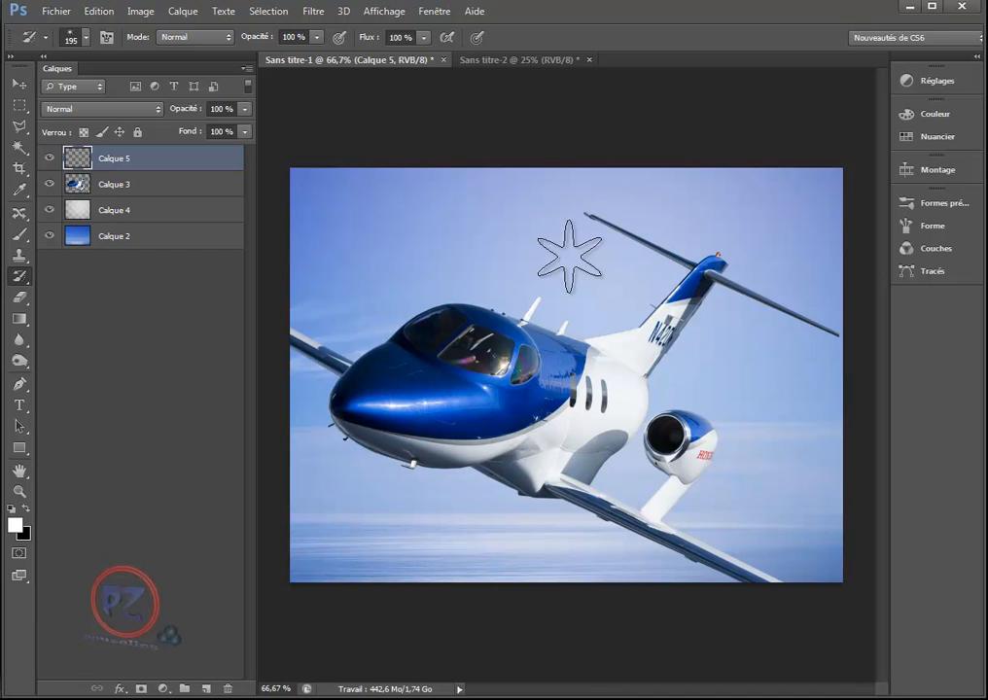
{"action": "left_click", "coordinate": [112, 185]}
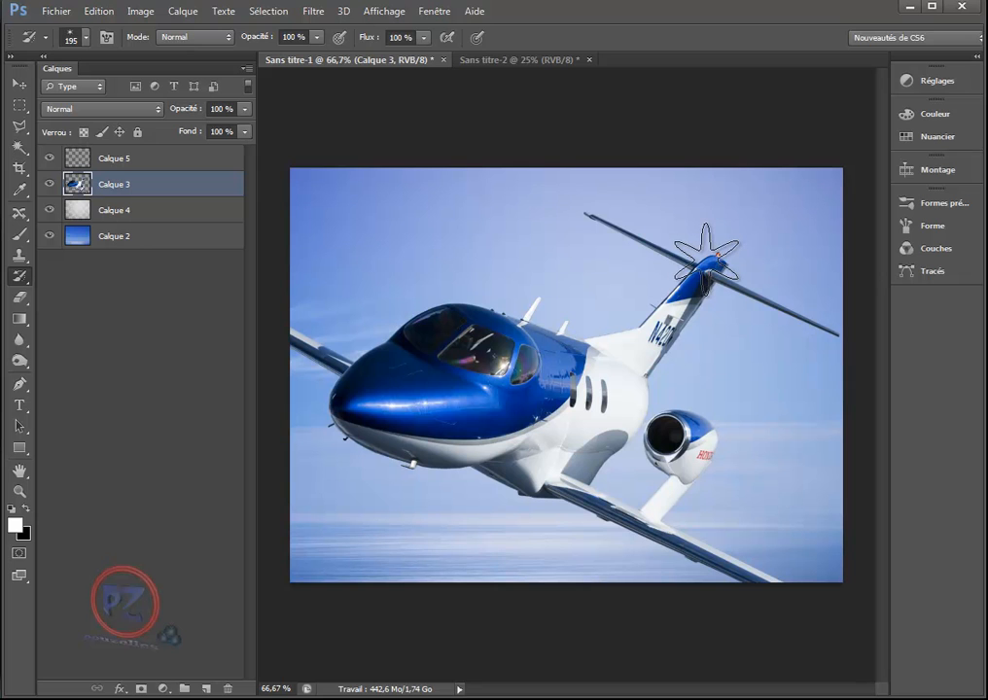
{"action": "left_click_drag", "start_coordinate": [704, 251], "coordinate": [706, 257]}
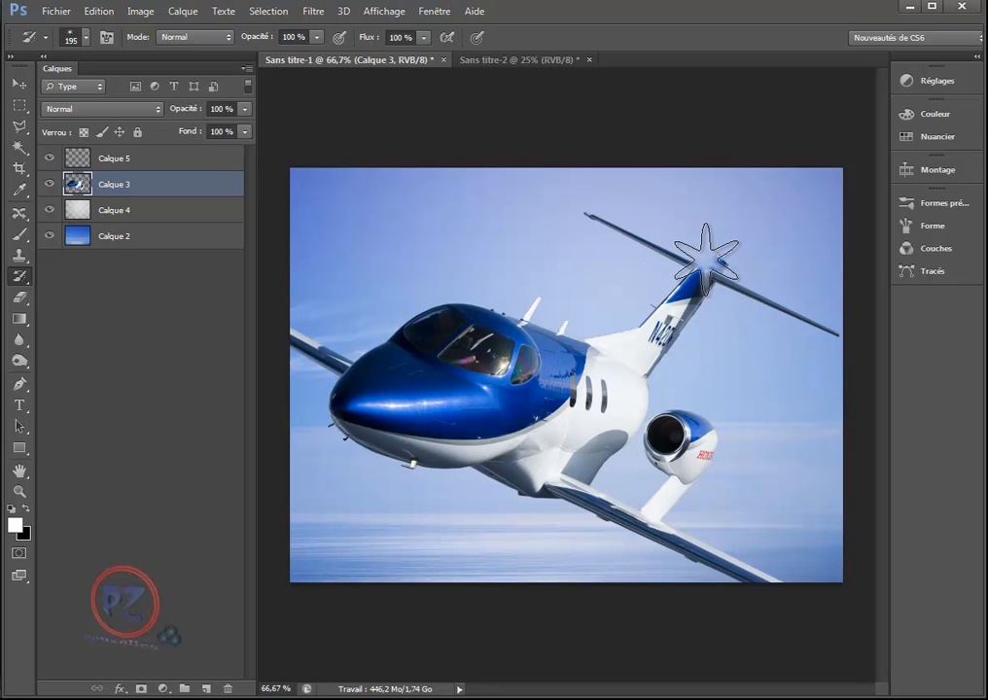
{"action": "left_click", "coordinate": [472, 309]}
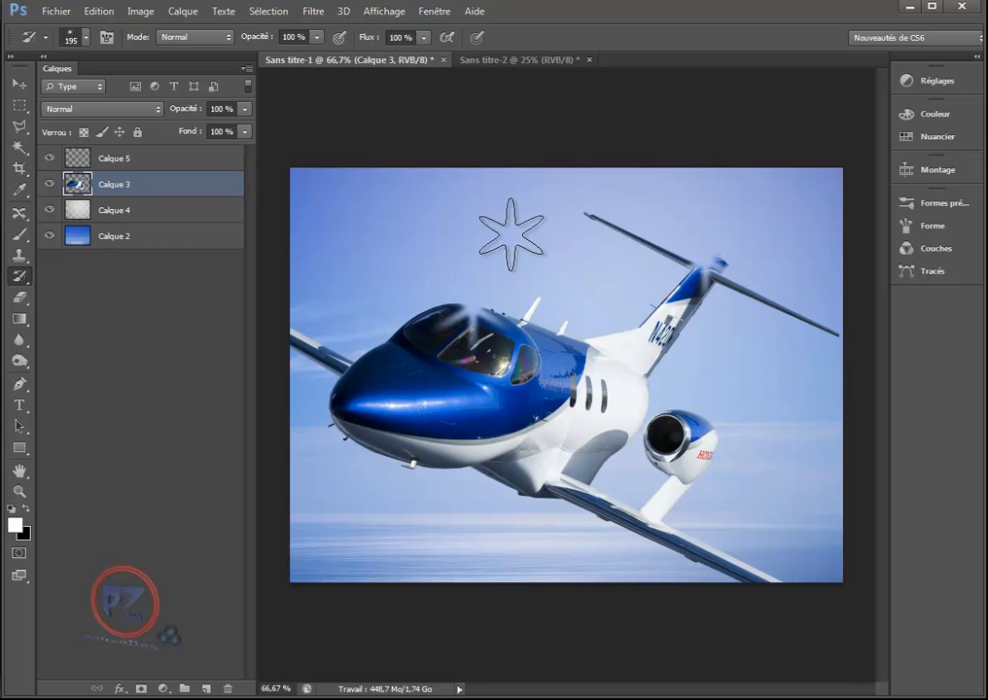
- Make Calque 5 the active layer and undo both star marks on the airplane
{"action": "left_click", "coordinate": [117, 161]}
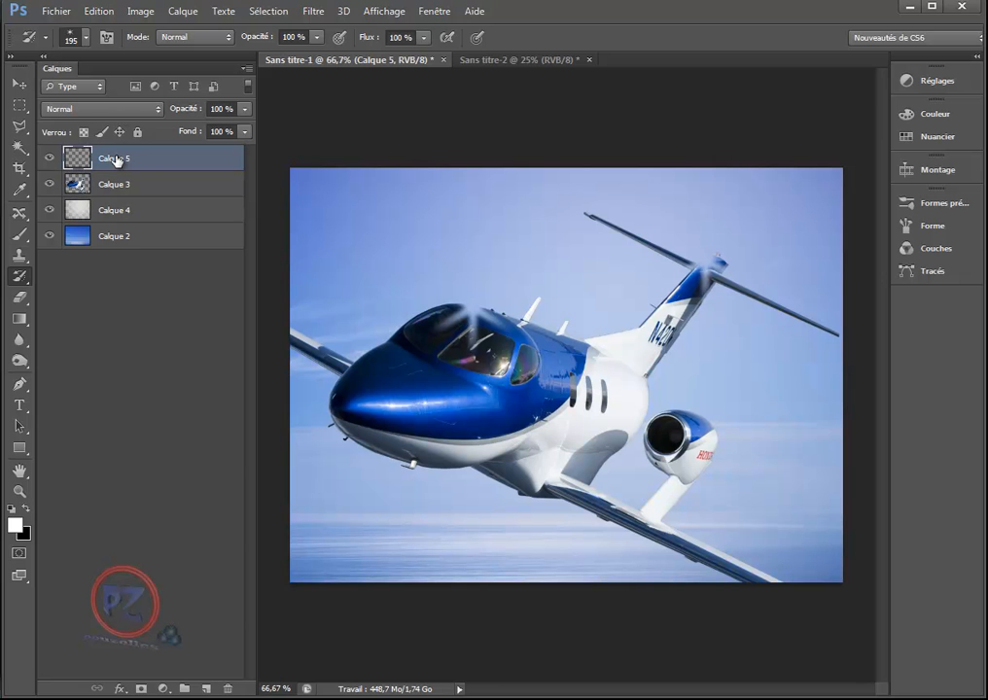
{"action": "left_click", "coordinate": [85, 11]}
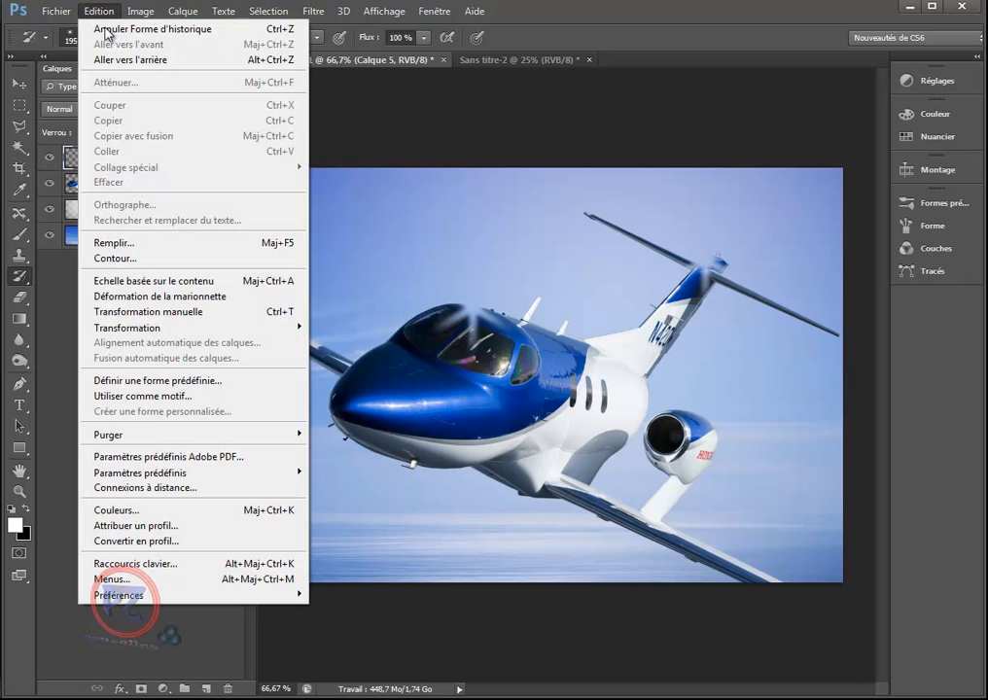
{"action": "left_click", "coordinate": [105, 29]}
{"action": "left_click", "coordinate": [99, 11]}
{"action": "left_click", "coordinate": [107, 59]}
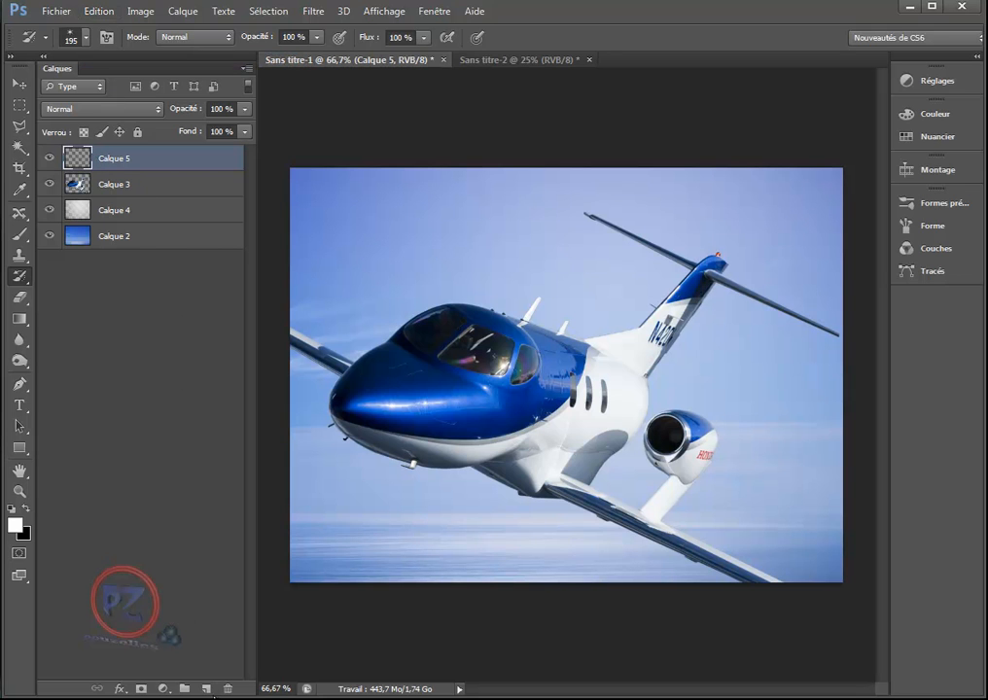
- Add a new empty layer on top of the layer stack and delete Calque 5
{"action": "left_click", "coordinate": [205, 688]}
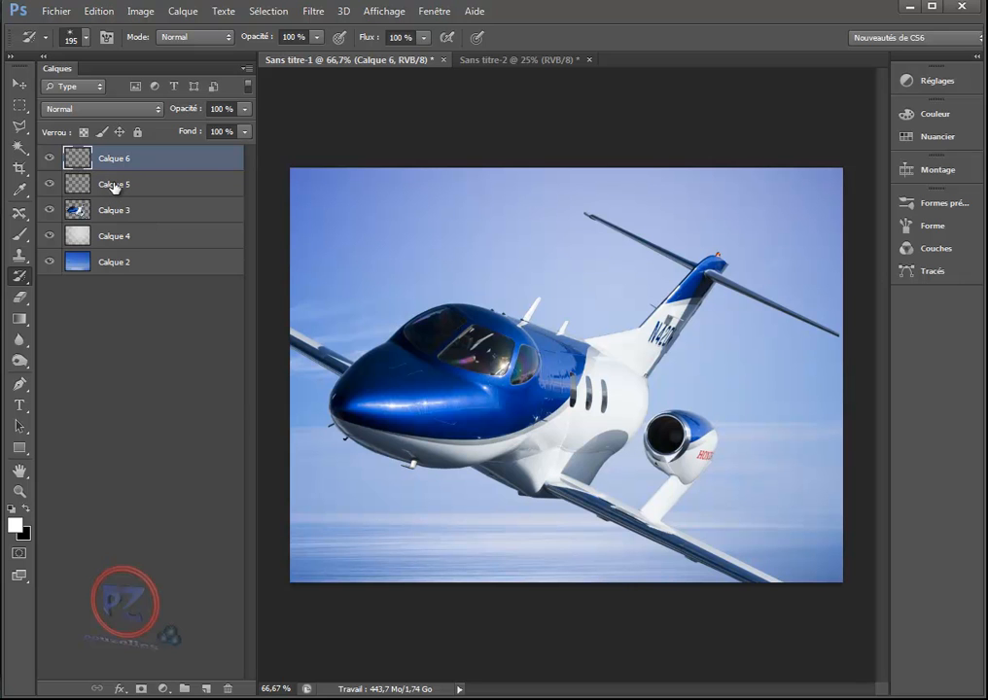
{"action": "right_click", "coordinate": [114, 186]}
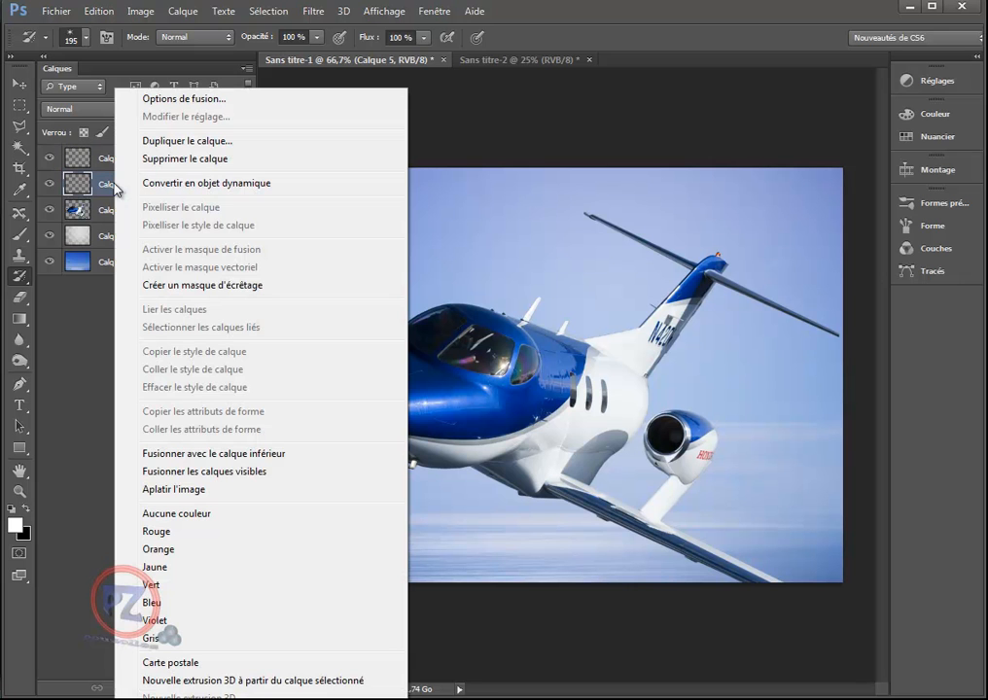
{"action": "left_click", "coordinate": [193, 160]}
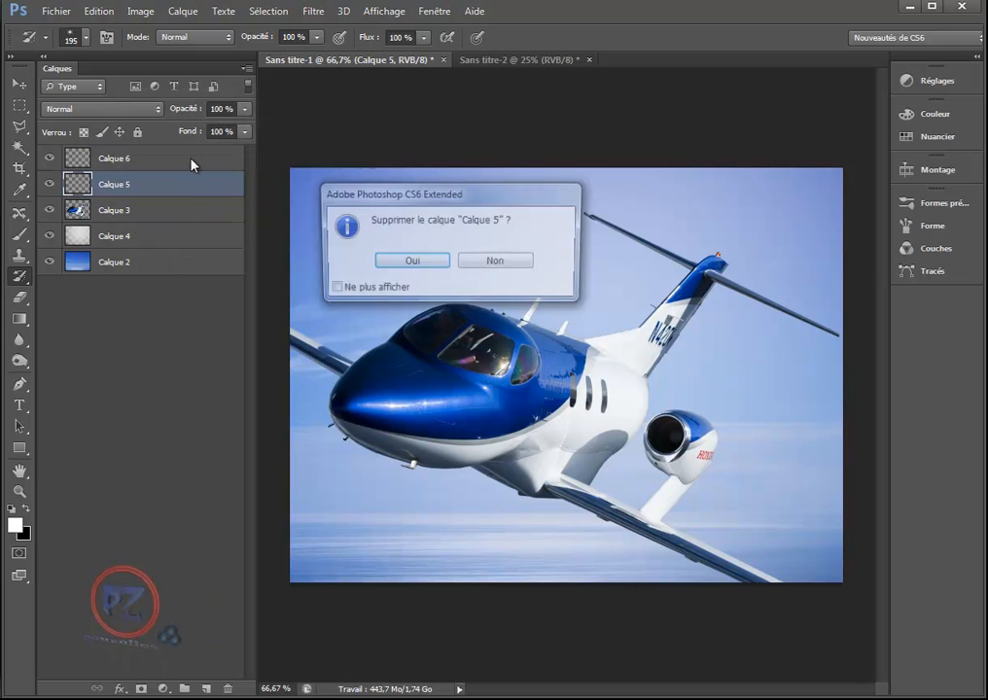
{"action": "left_click", "coordinate": [418, 259]}
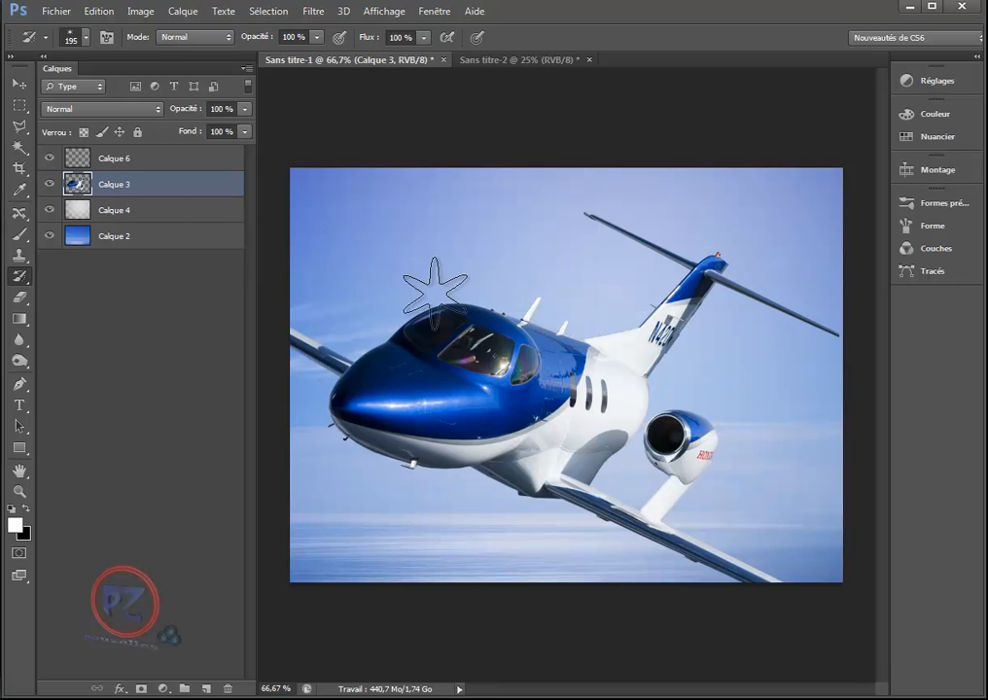
- Try a single star-tip History Brush mark on the cockpit roof on Calque 3 and undo it
{"action": "left_click", "coordinate": [462, 303]}
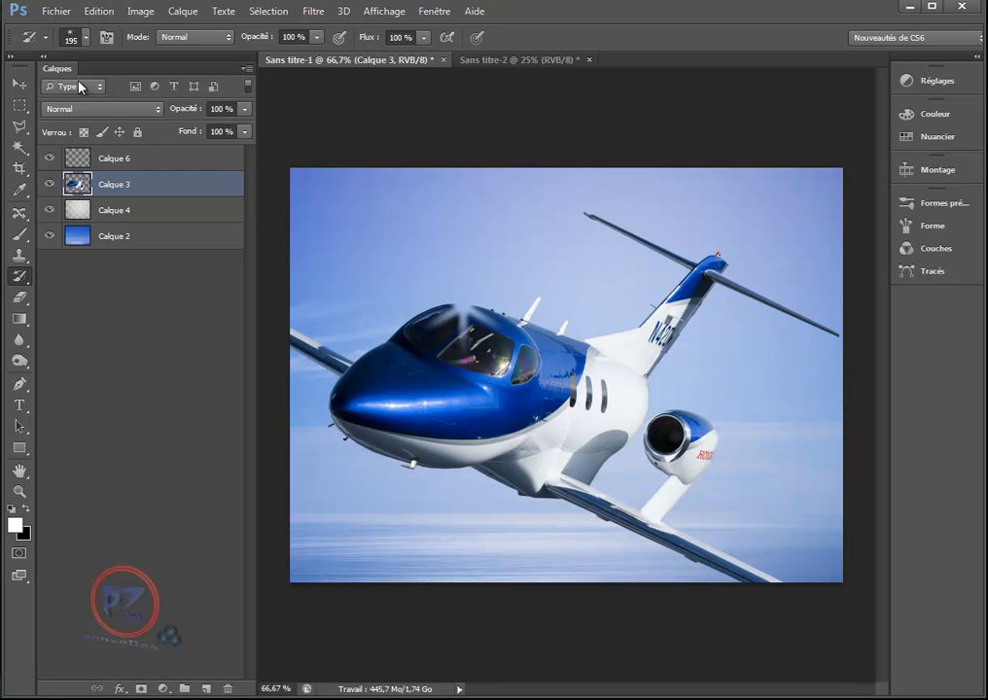
{"action": "left_click", "coordinate": [98, 11]}
{"action": "left_click", "coordinate": [97, 28]}
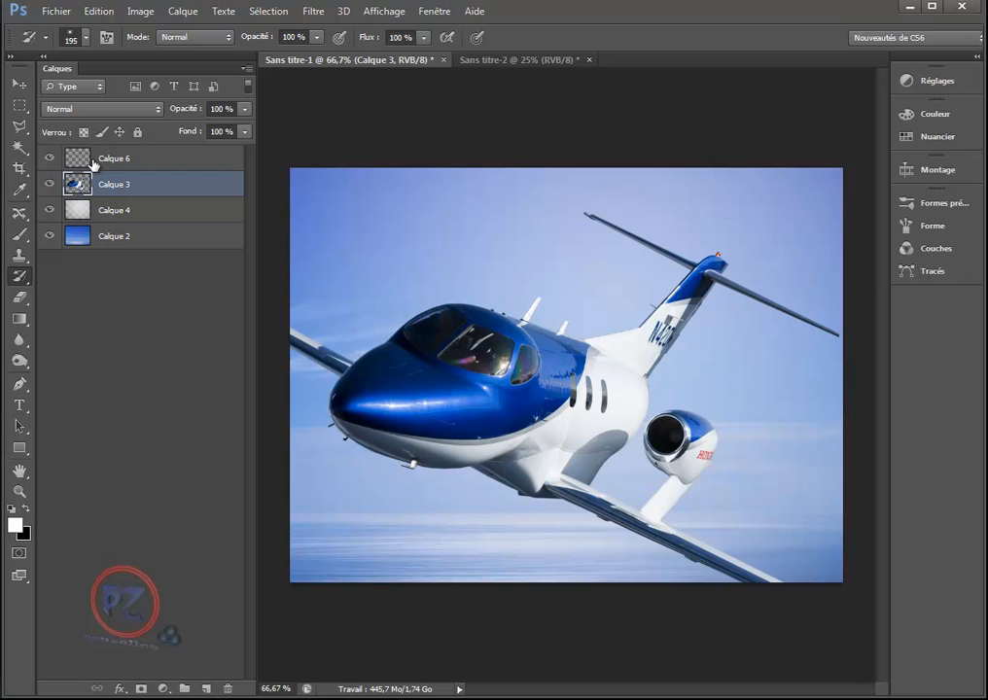
- Try a star-tip History Brush mark above the cockpit on the white gradient layer, Calque 4, and undo it
{"action": "left_click", "coordinate": [126, 158]}
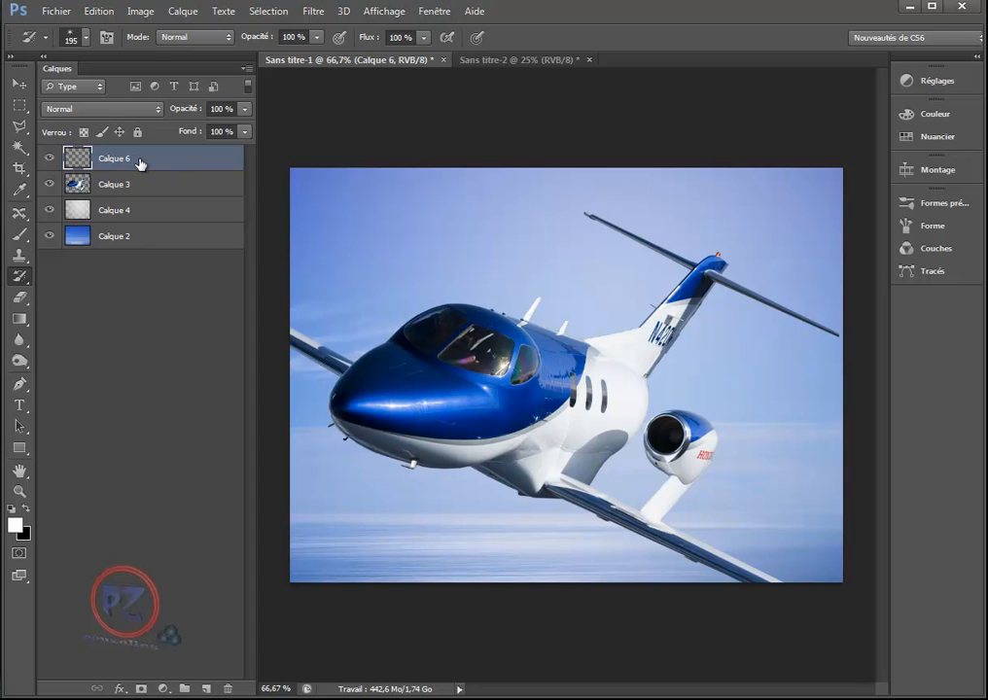
{"action": "left_click", "coordinate": [104, 211]}
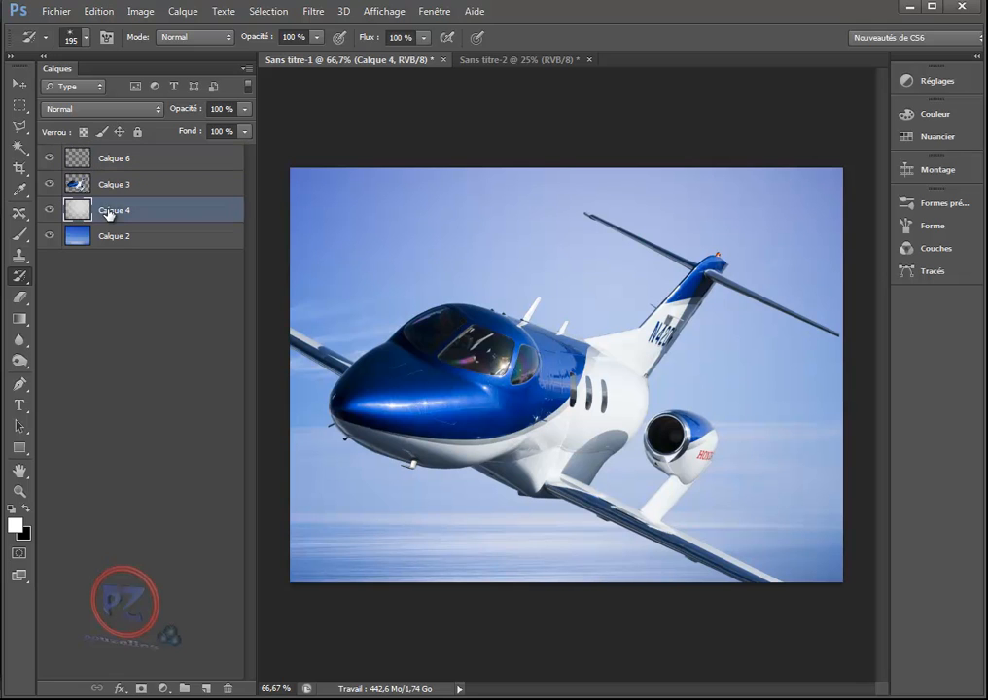
{"action": "left_click", "coordinate": [472, 302]}
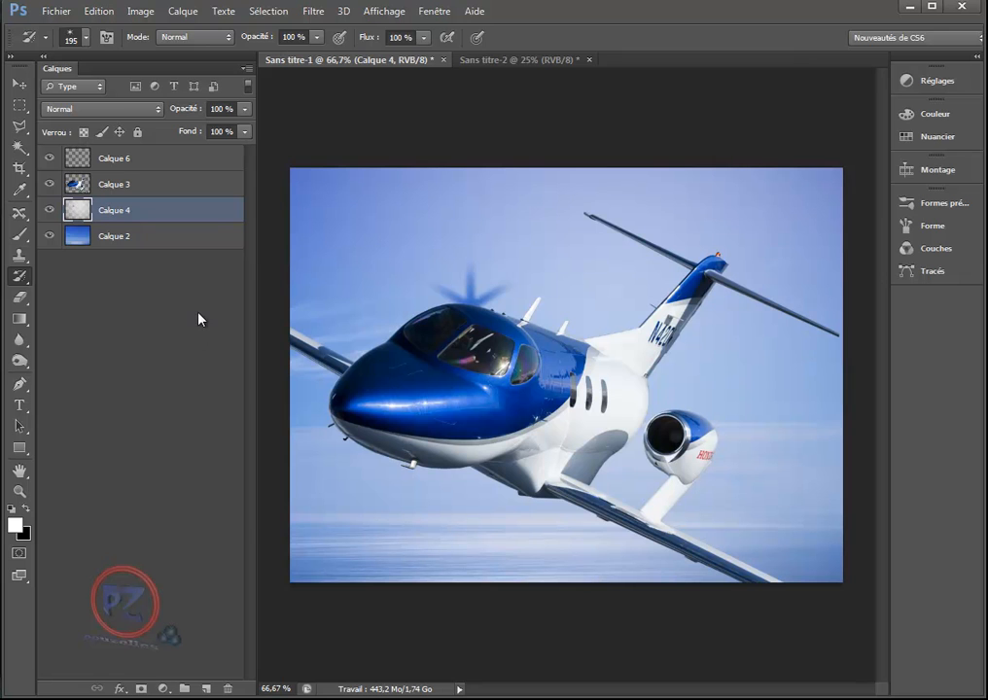
{"action": "left_click", "coordinate": [100, 11]}
{"action": "left_click", "coordinate": [110, 30]}
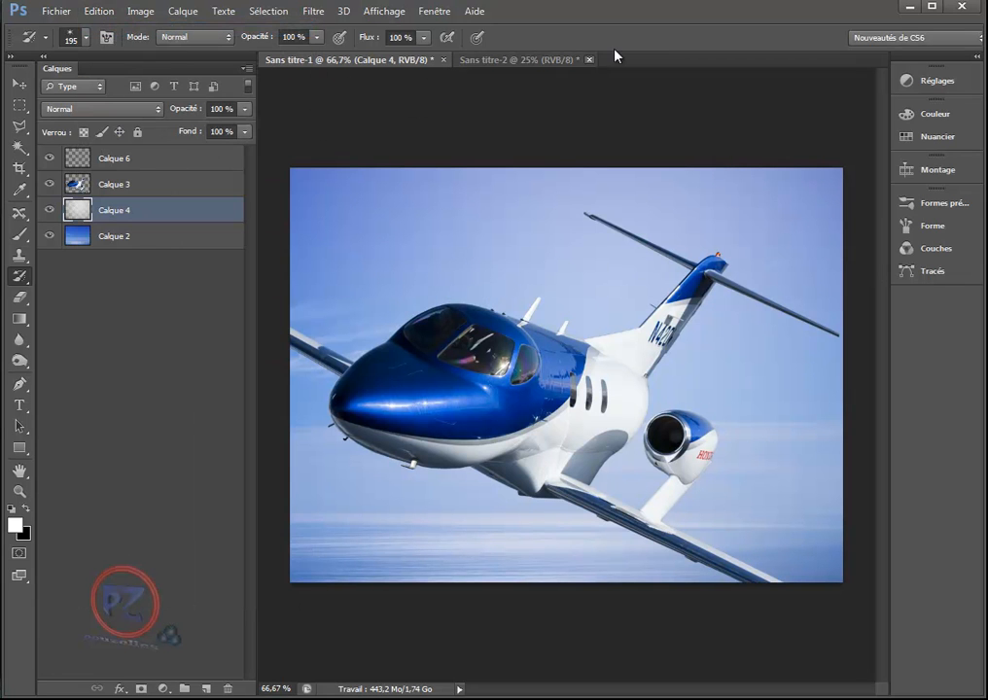
- Repeat the star mark above the cockpit on Calque 4, undo it and make the empty layer Calque 6 active
{"action": "left_click", "coordinate": [114, 160]}
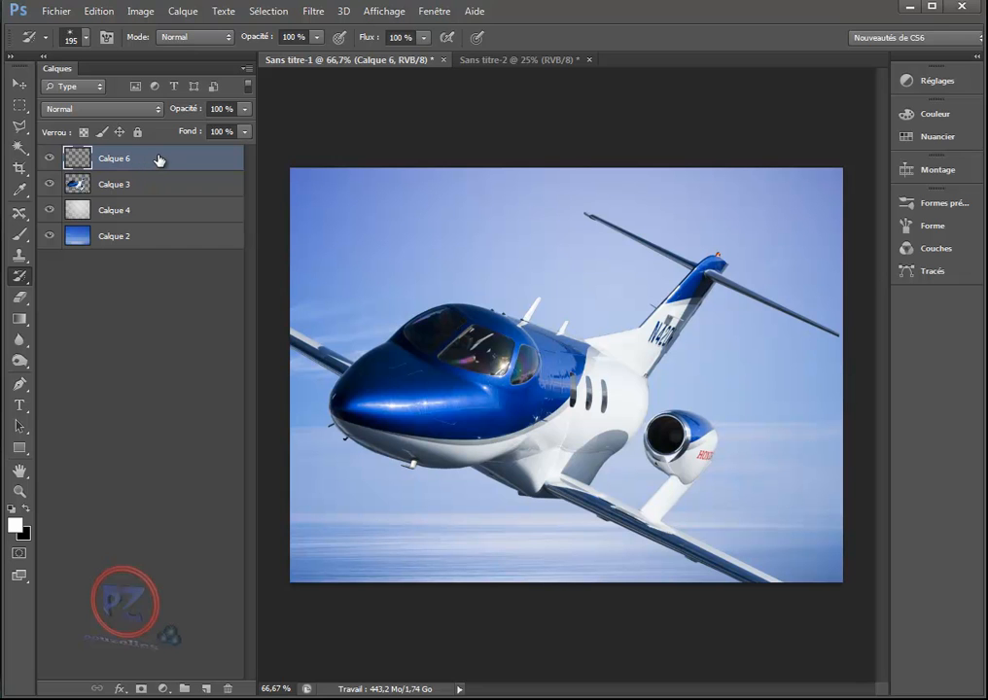
{"action": "left_click", "coordinate": [85, 210]}
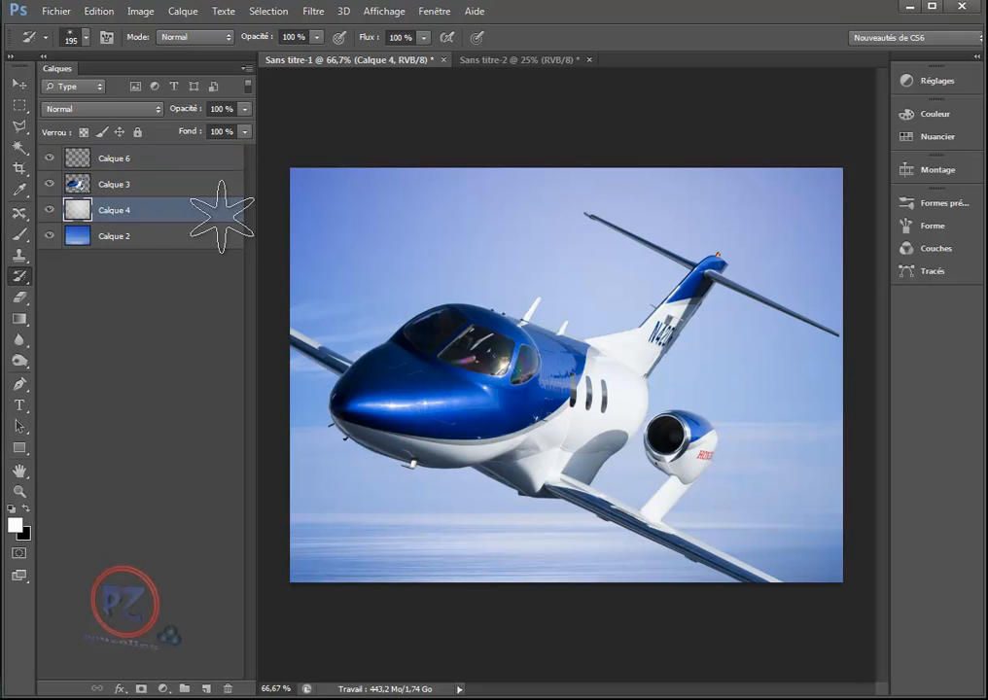
{"action": "left_click", "coordinate": [464, 292]}
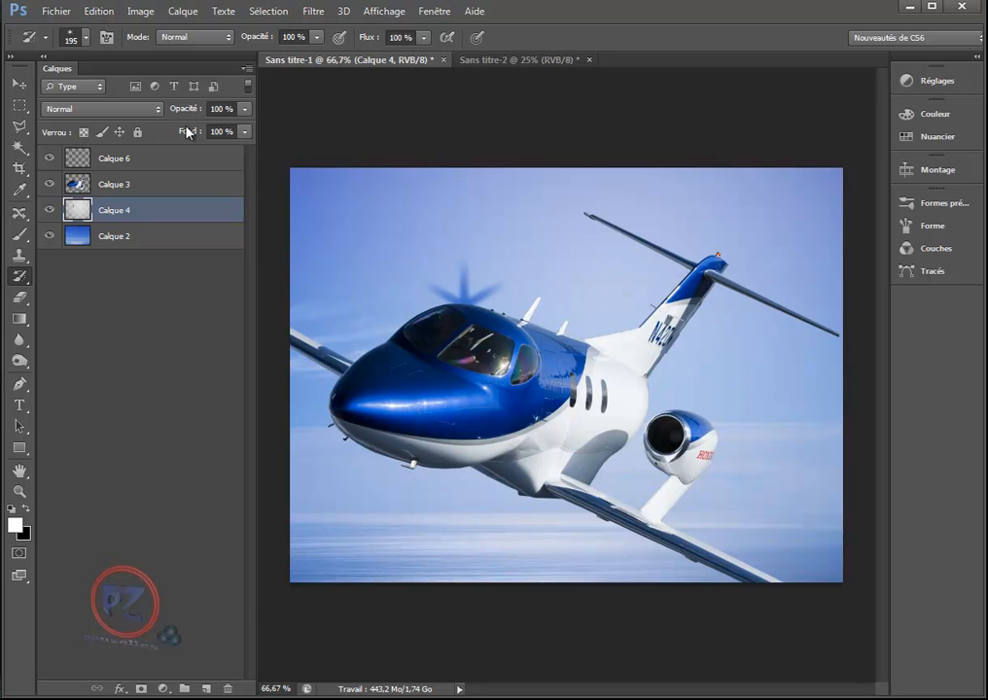
{"action": "left_click", "coordinate": [97, 12]}
{"action": "left_click", "coordinate": [111, 28]}
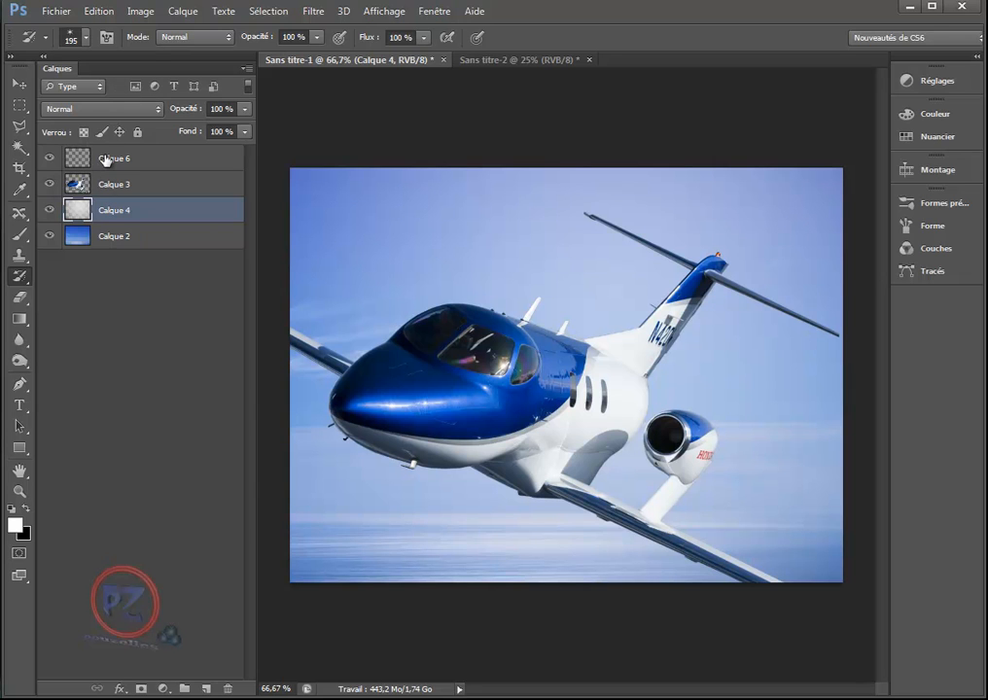
{"action": "left_click", "coordinate": [105, 160]}
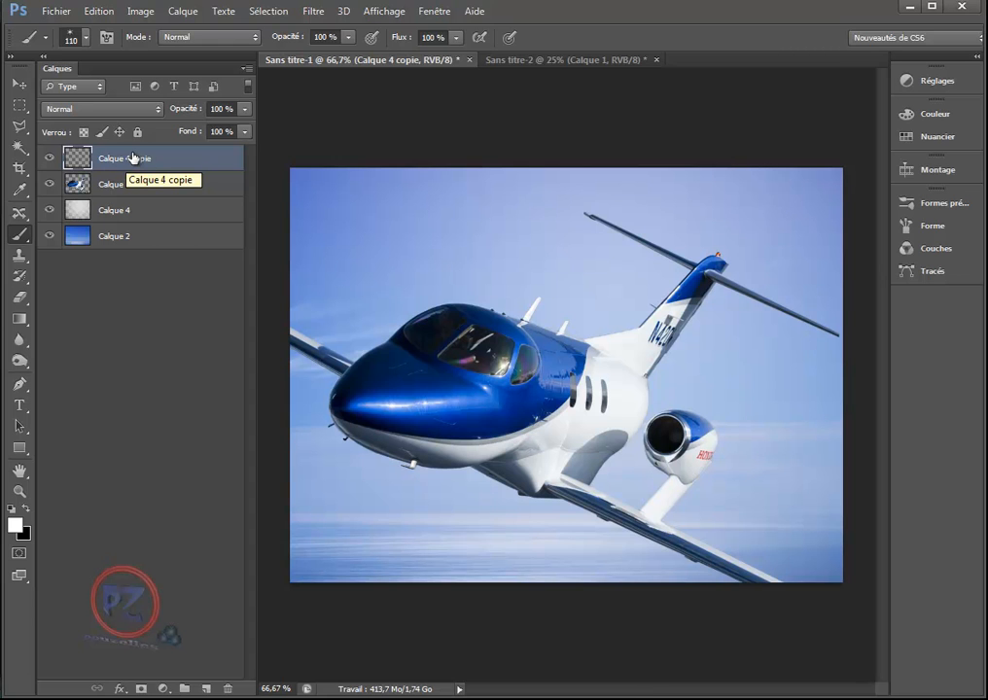
- Set the Brush opacity to 30% and stamp white stars on the cockpit roof and the tail fin's top on Calque 4 copie
{"action": "left_click", "coordinate": [331, 34]}
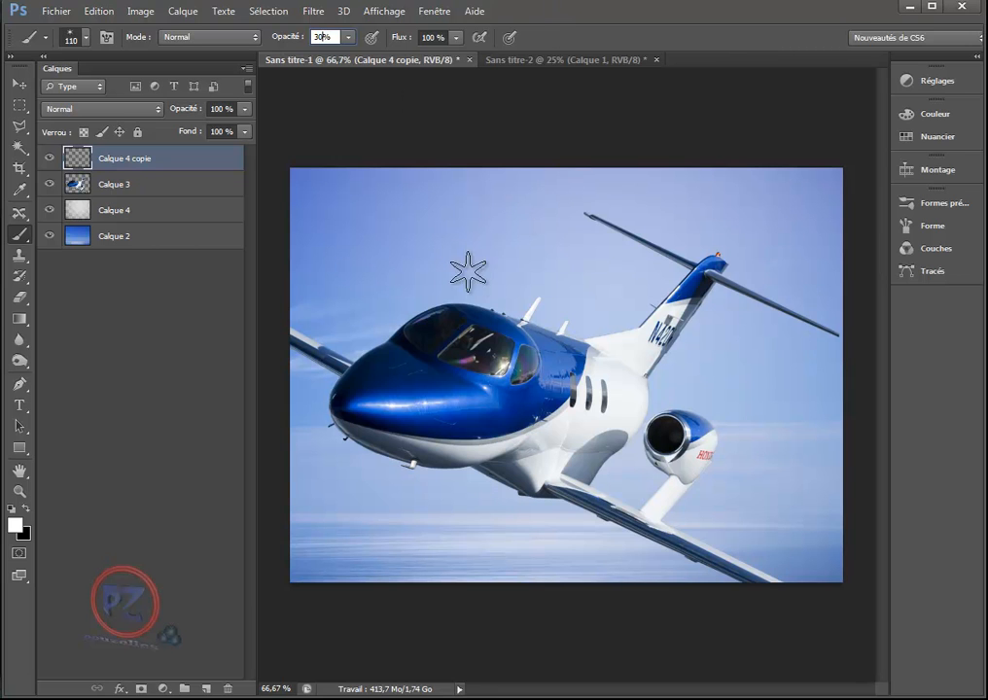
{"action": "key", "text": "Return"}
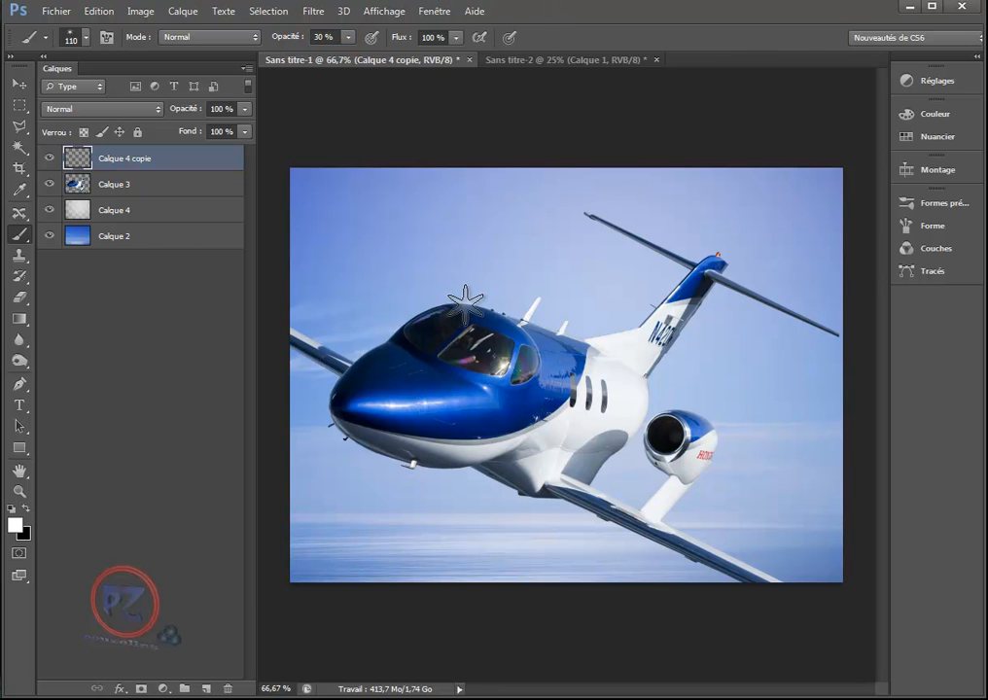
{"action": "left_click", "coordinate": [465, 305]}
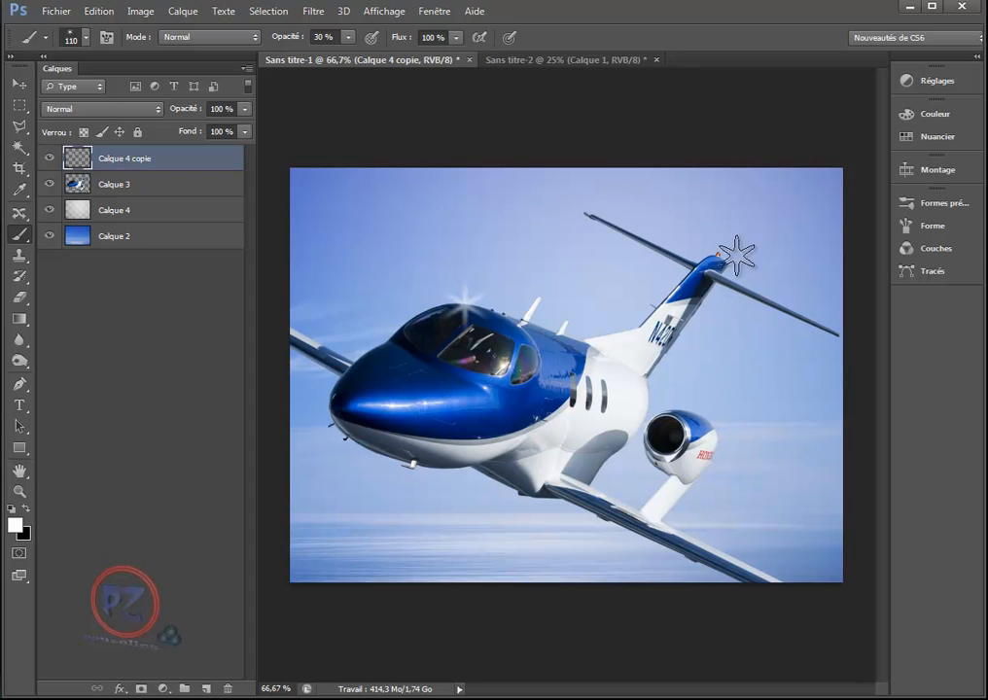
{"action": "left_click", "coordinate": [706, 258]}
{"action": "left_click", "coordinate": [707, 258]}
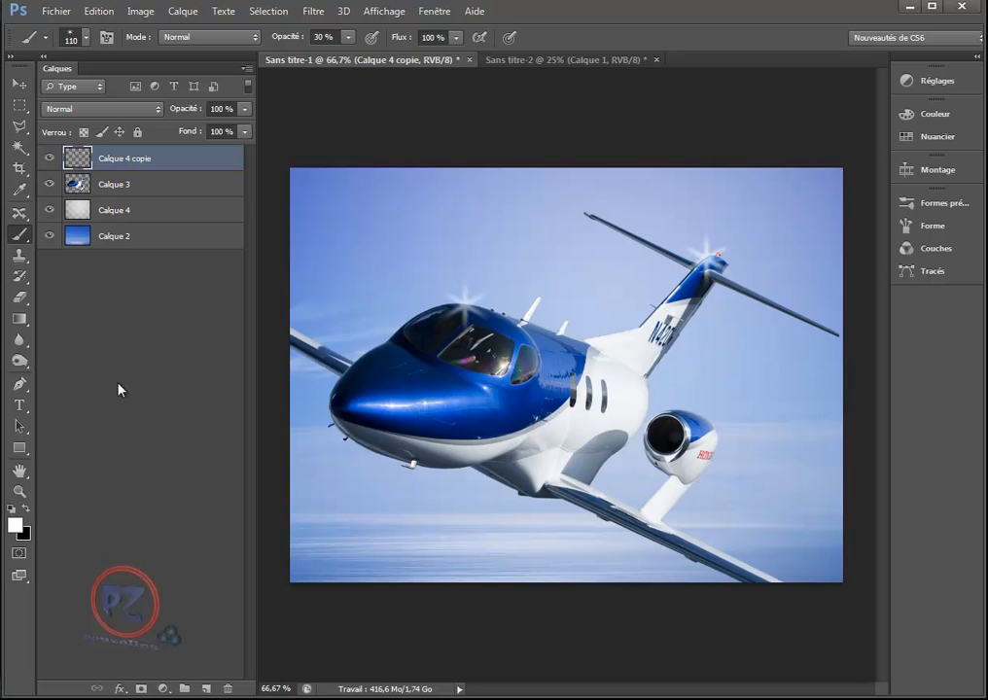
- Add a new layer and stamp white stars at the front edge of the windshield, the nose tip and the blue hood
{"action": "left_click", "coordinate": [206, 688]}
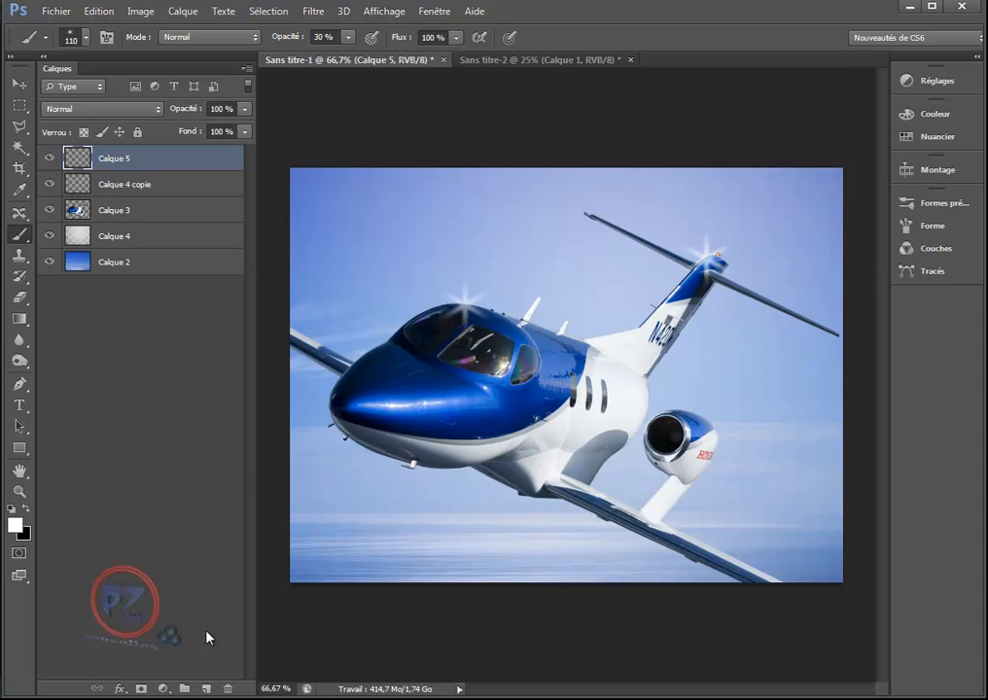
{"action": "left_click", "coordinate": [401, 330]}
{"action": "left_click", "coordinate": [401, 329]}
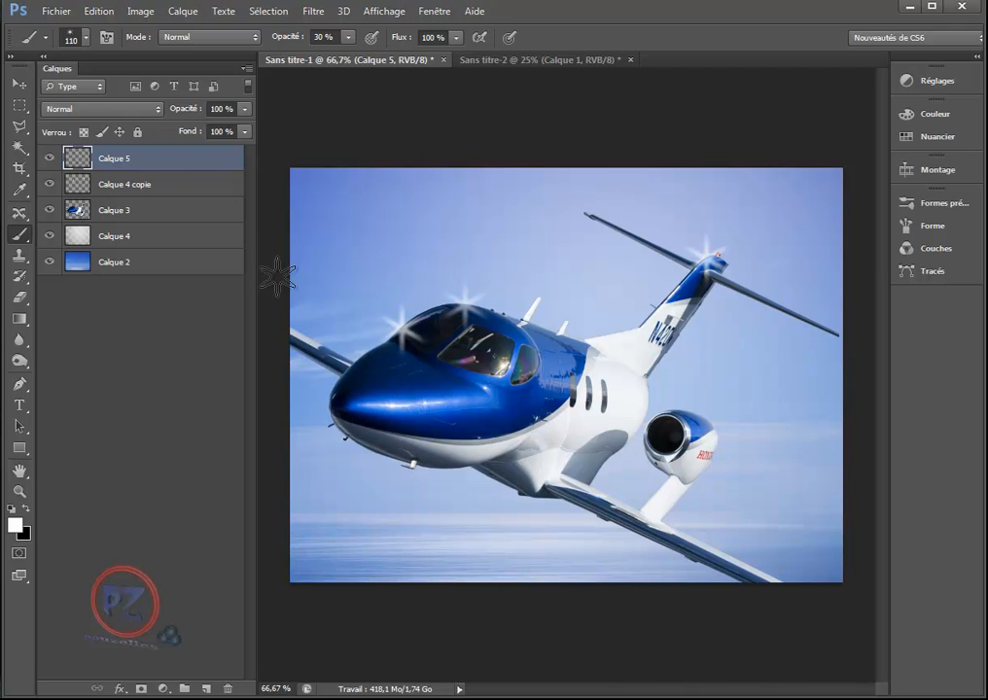
{"action": "left_click", "coordinate": [336, 384]}
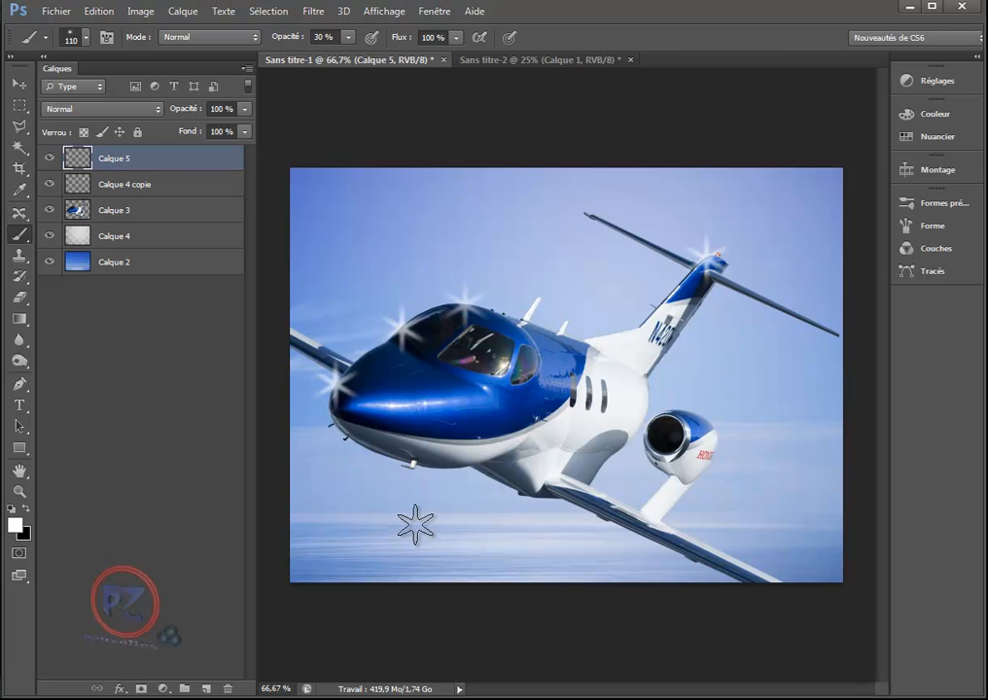
{"action": "left_click", "coordinate": [410, 391]}
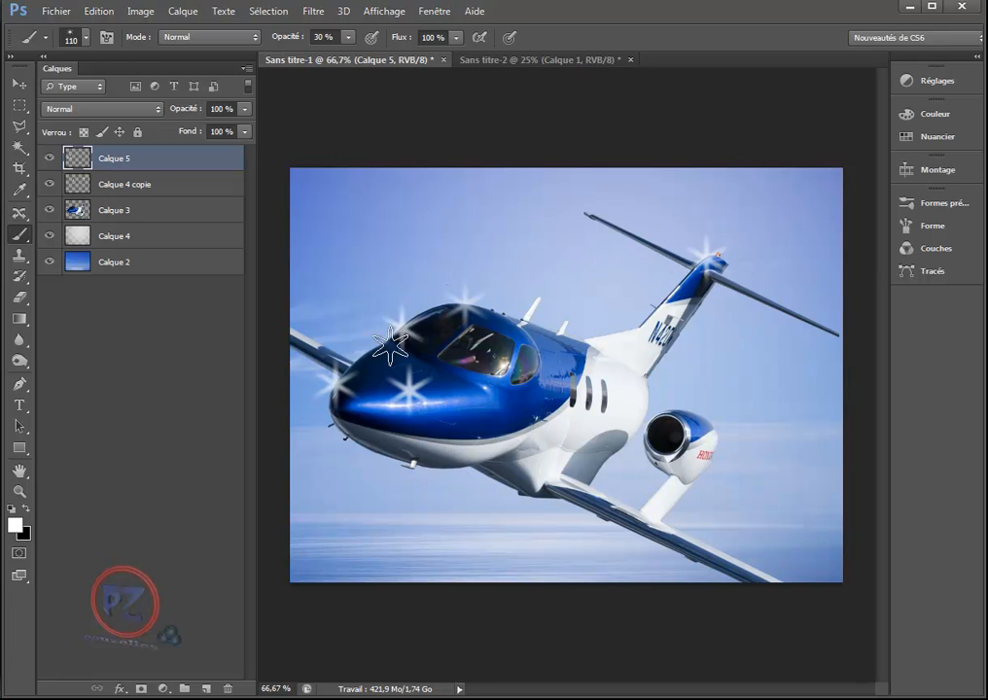
{"action": "left_click", "coordinate": [466, 296]}
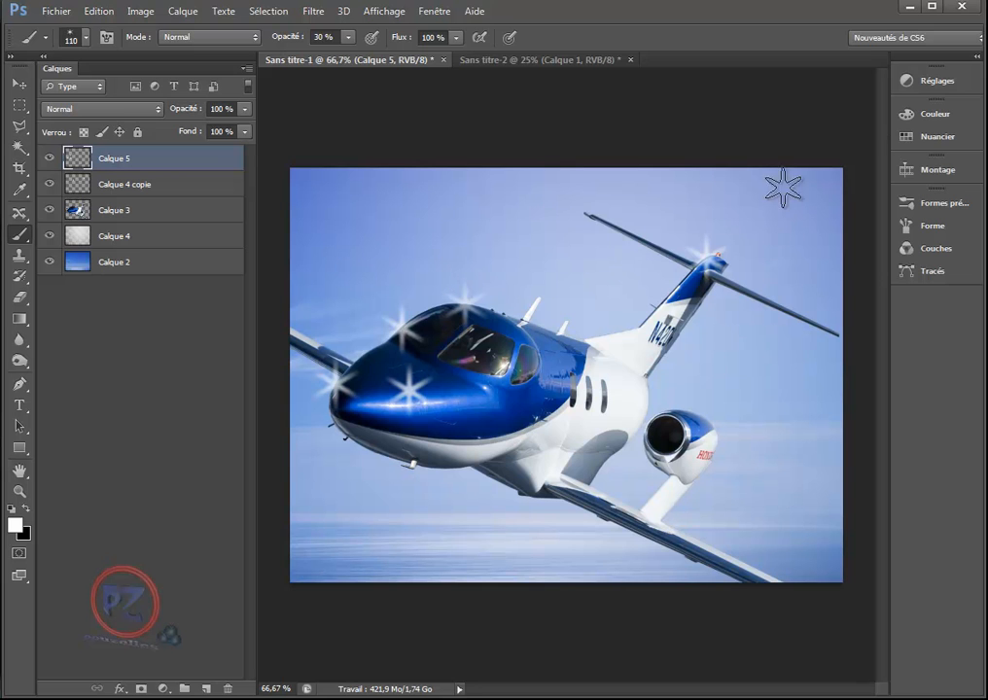